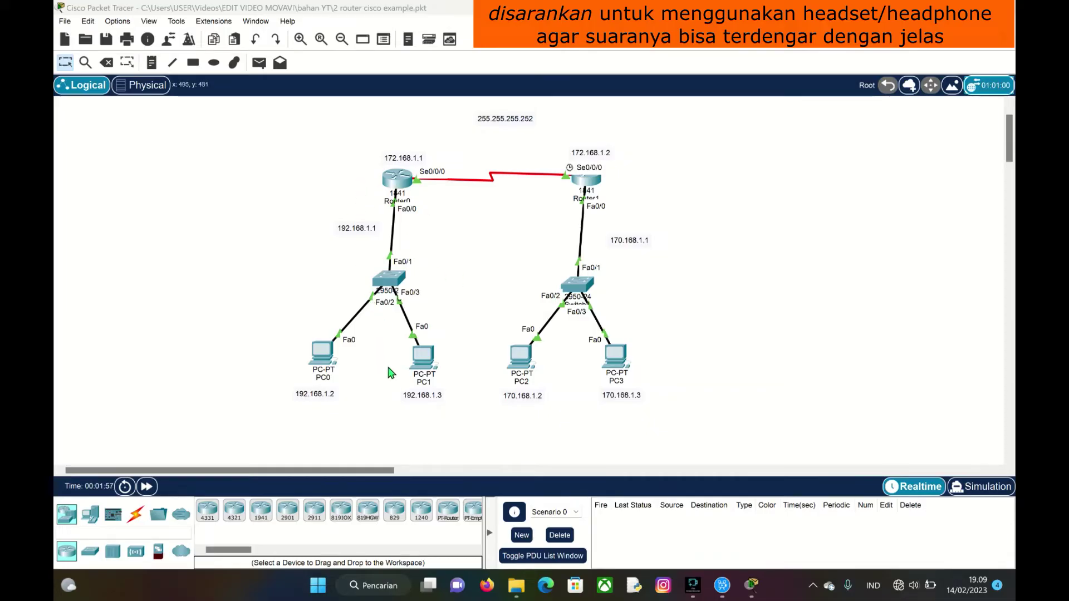
Switch to the blank Cisco Packet Tracer project and place two 1841 routers in the workspace.
mouse_move(751, 585)
mouse_move(732, 525)
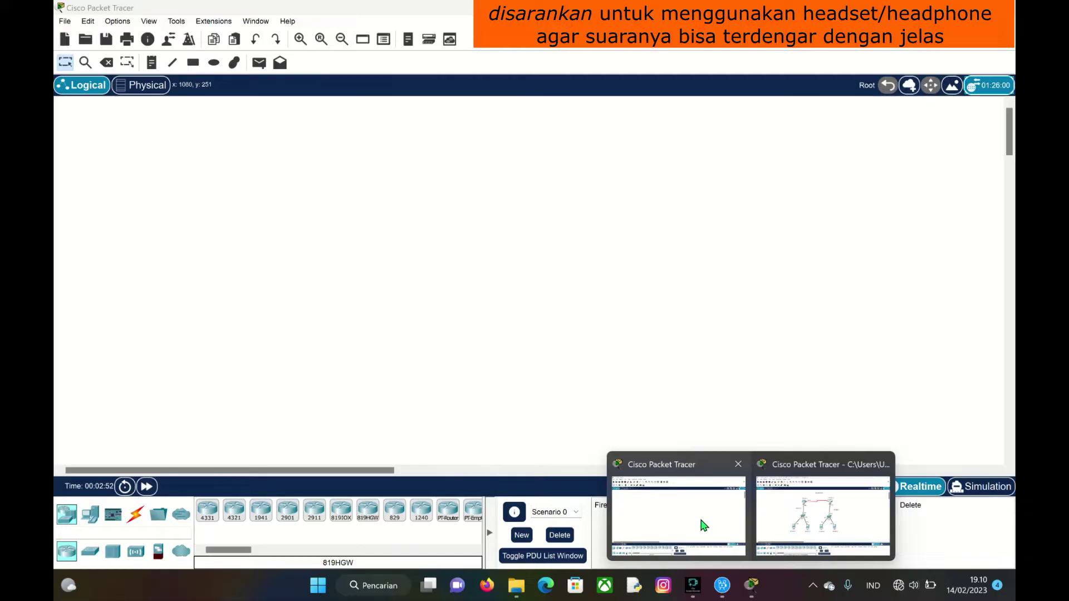
click(701, 521)
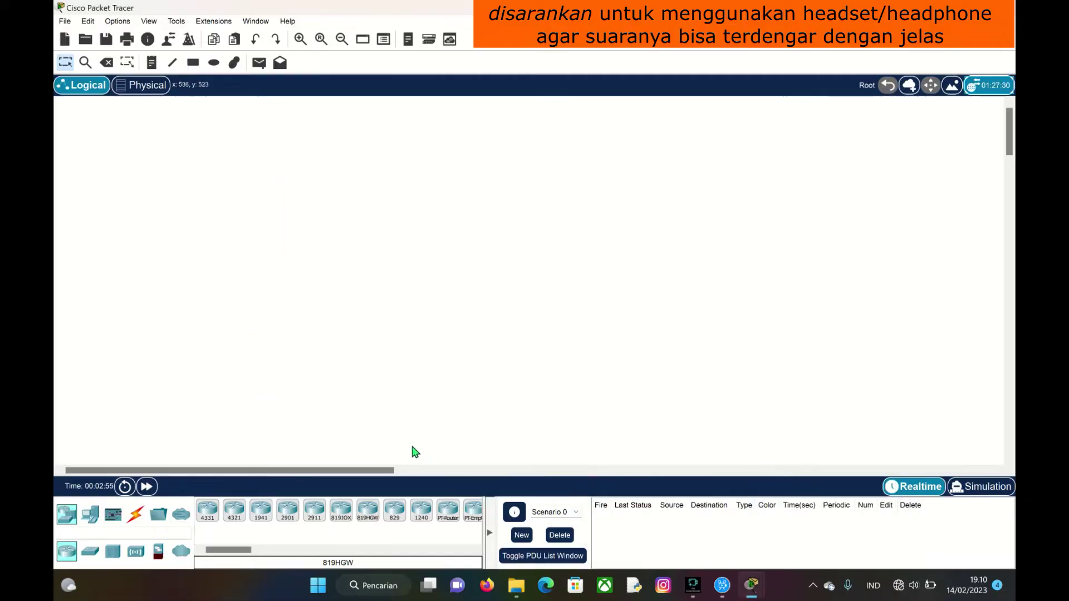
drag(243, 550, 275, 550)
click(304, 511)
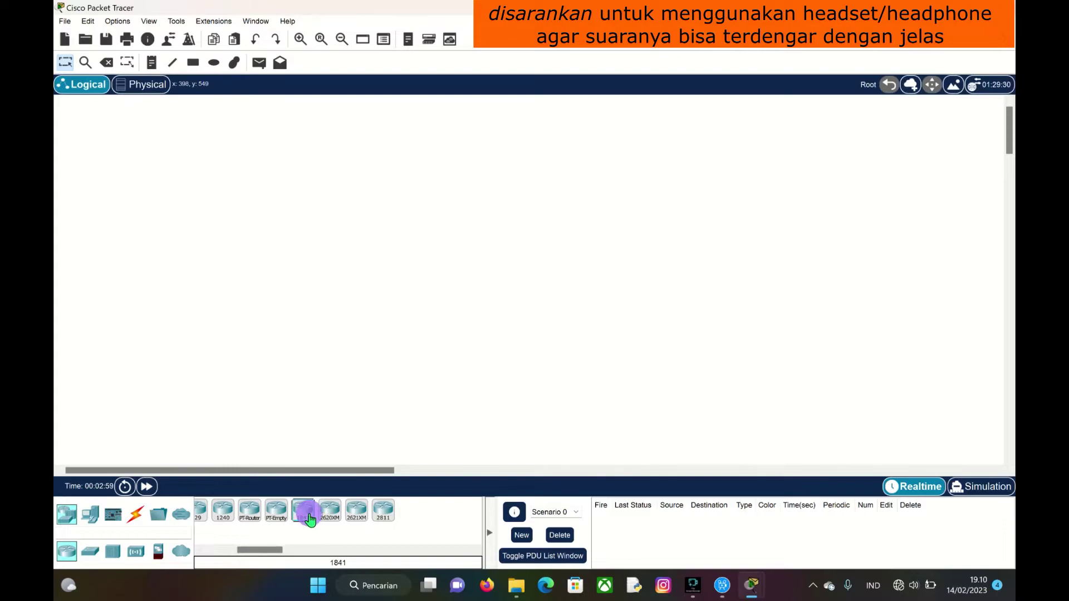
click(413, 239)
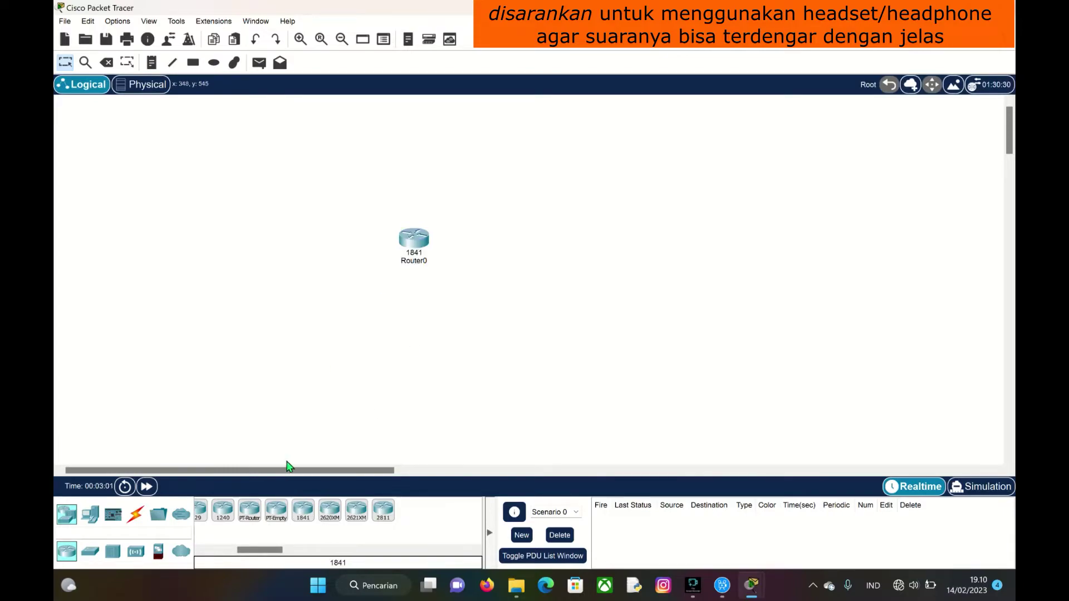
click(304, 511)
click(555, 234)
Move Router0 and Router1 farther apart and level with each other in the upper part of the workspace.
drag(419, 251, 369, 162)
drag(551, 240, 615, 164)
drag(365, 151, 364, 159)
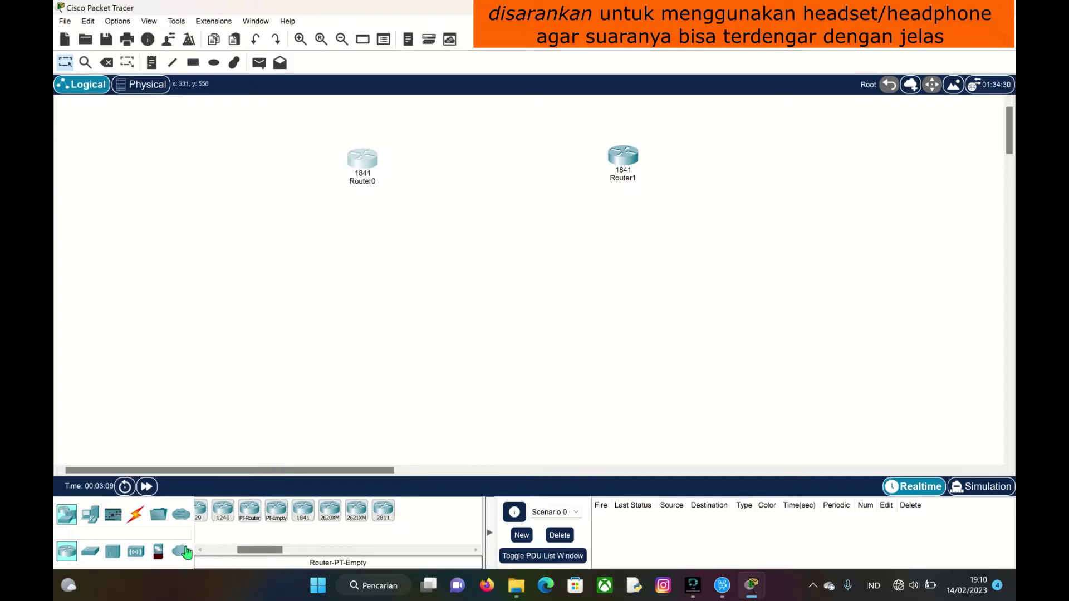
Place two 2950-24 switches, one below each router.
click(91, 551)
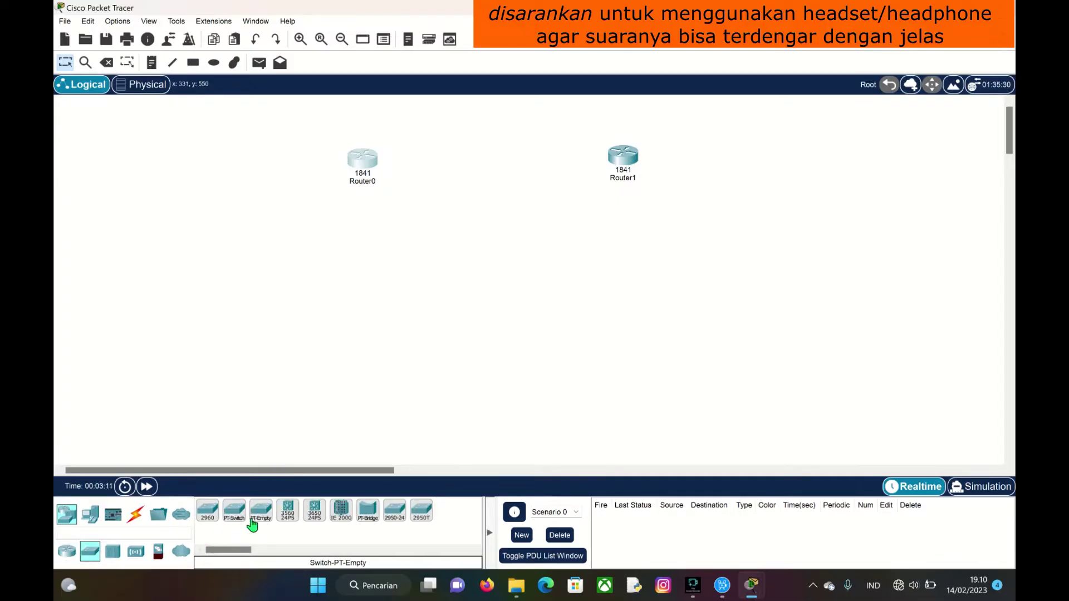
click(403, 512)
click(342, 312)
drag(342, 312, 357, 287)
click(391, 524)
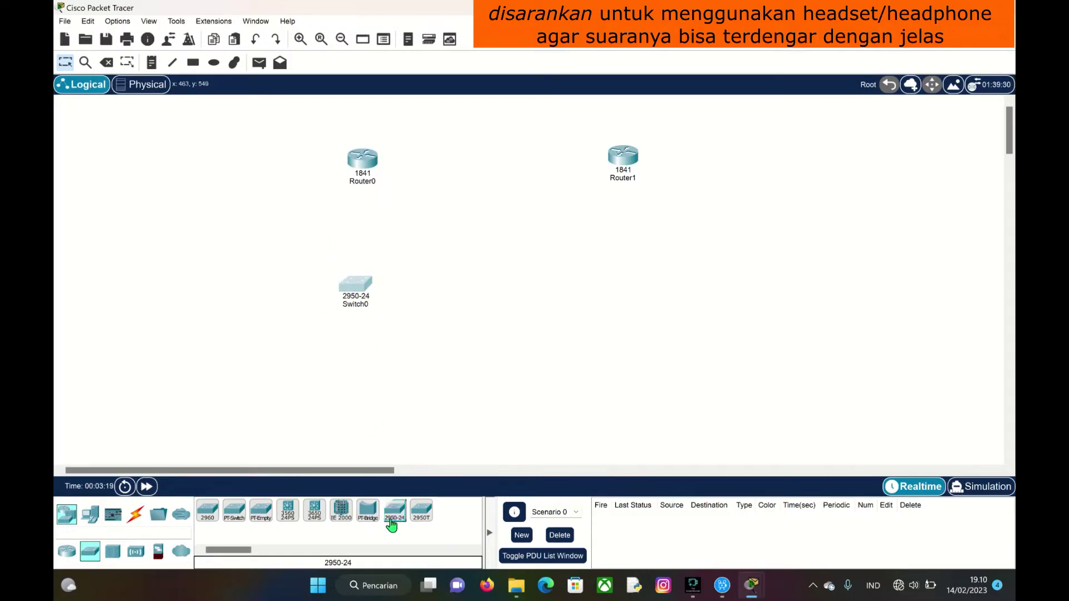
click(394, 511)
click(641, 278)
click(632, 294)
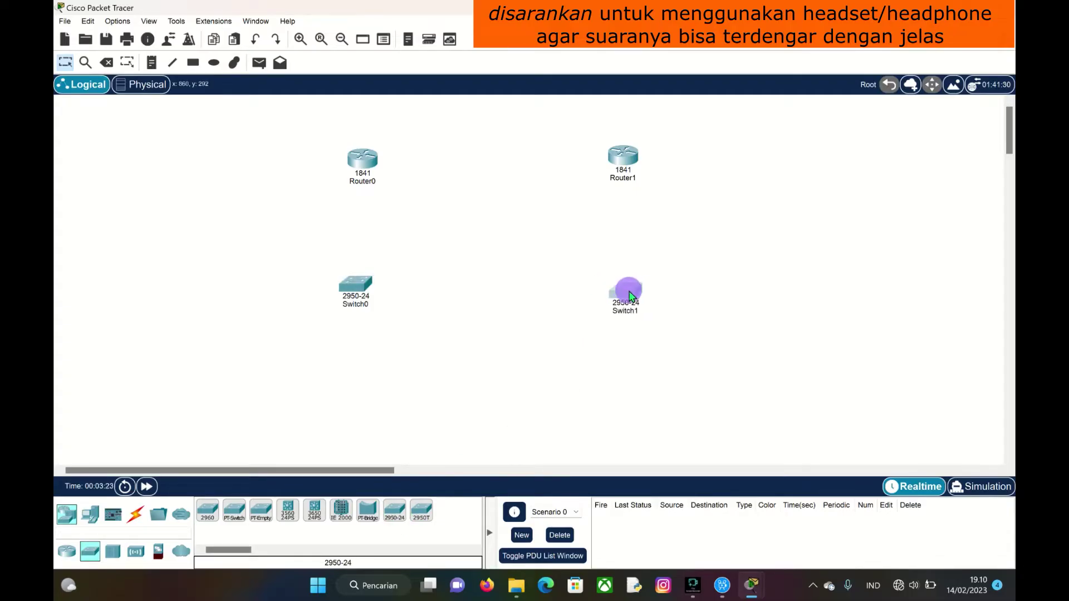
click(930, 292)
Place four PCs below the switches, two under each switch.
click(90, 513)
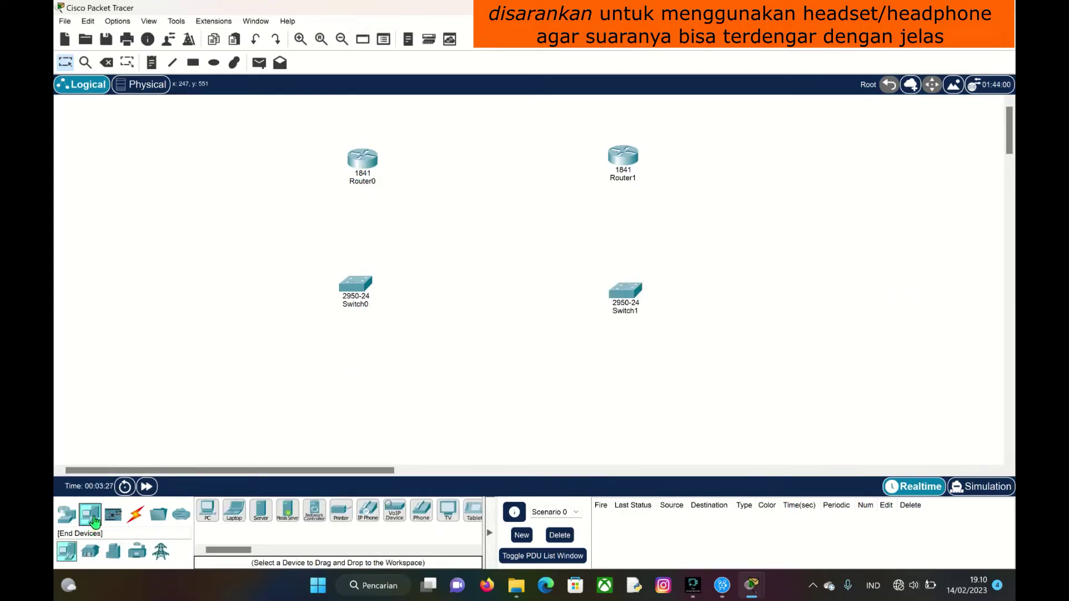
click(207, 510)
click(275, 404)
click(206, 508)
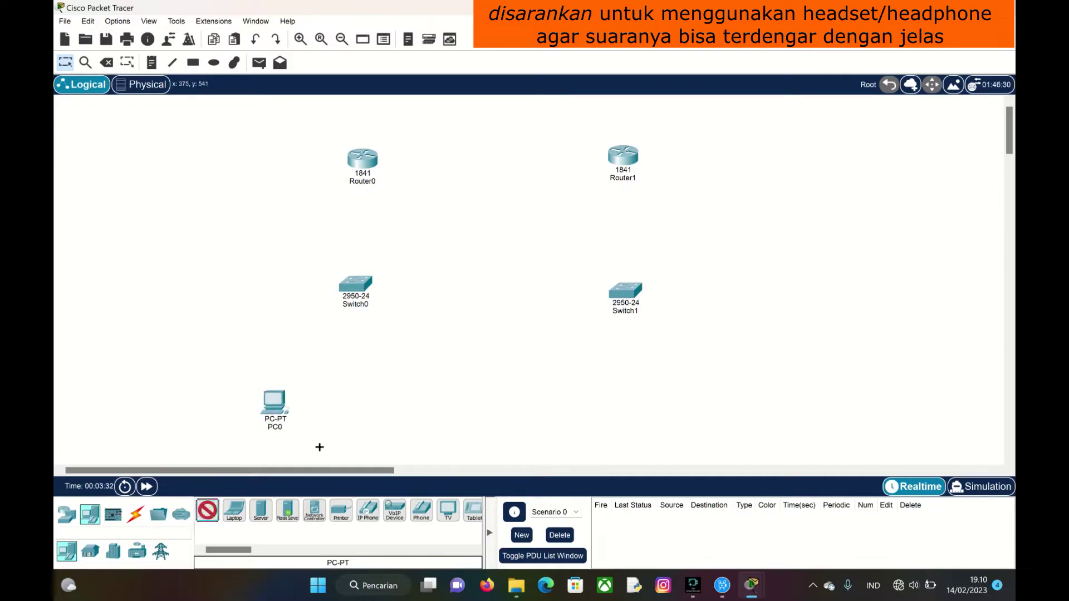
click(417, 394)
click(207, 509)
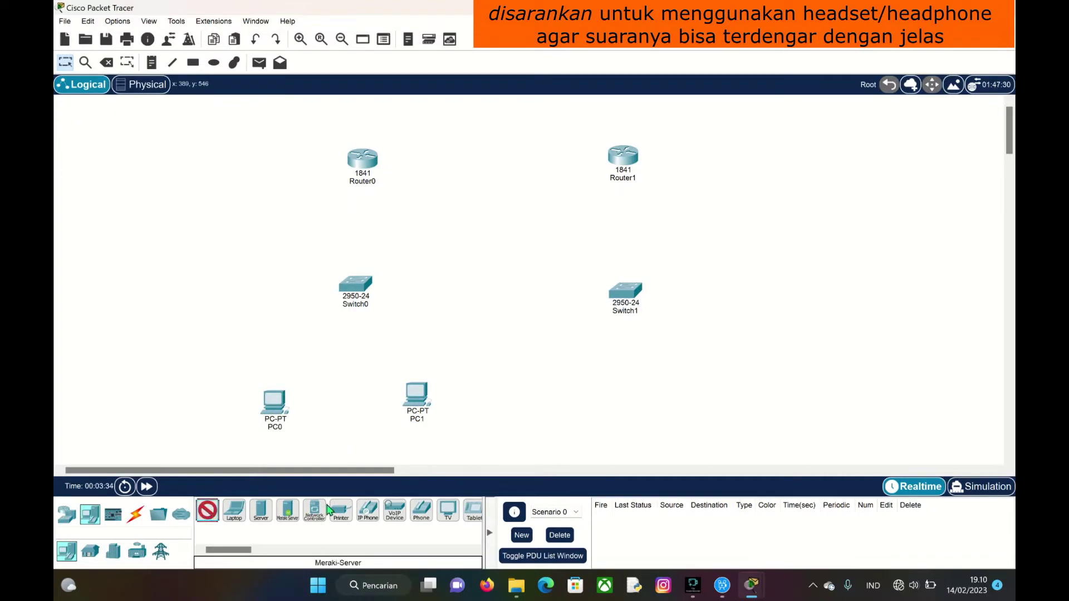
click(575, 402)
click(215, 508)
click(716, 397)
click(585, 413)
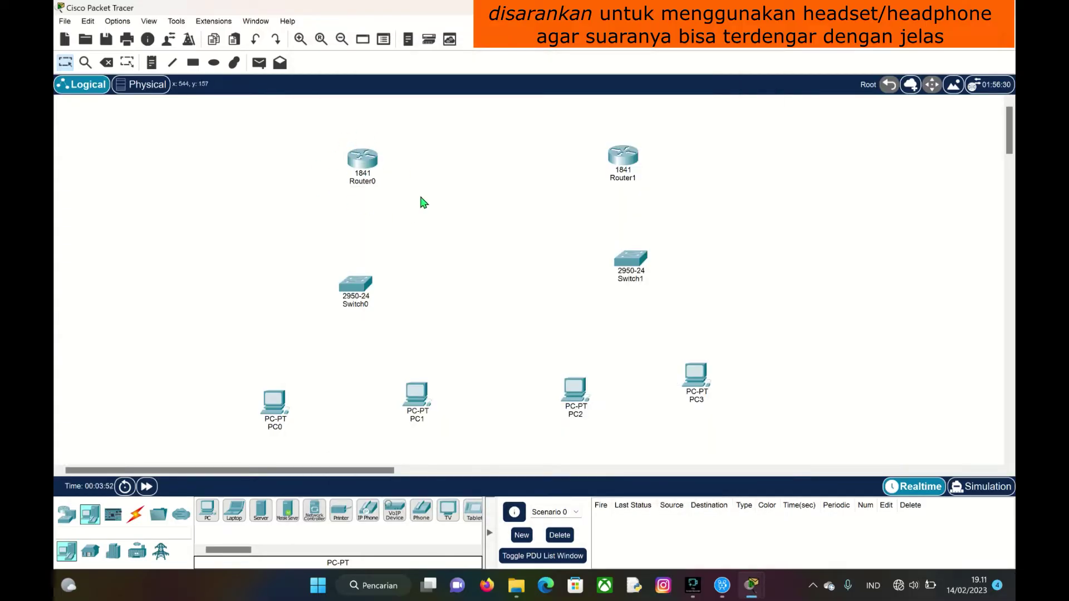
Power off Router0, install a WIC-2T module in the slot beside its power switch, and restore the power.
click(366, 162)
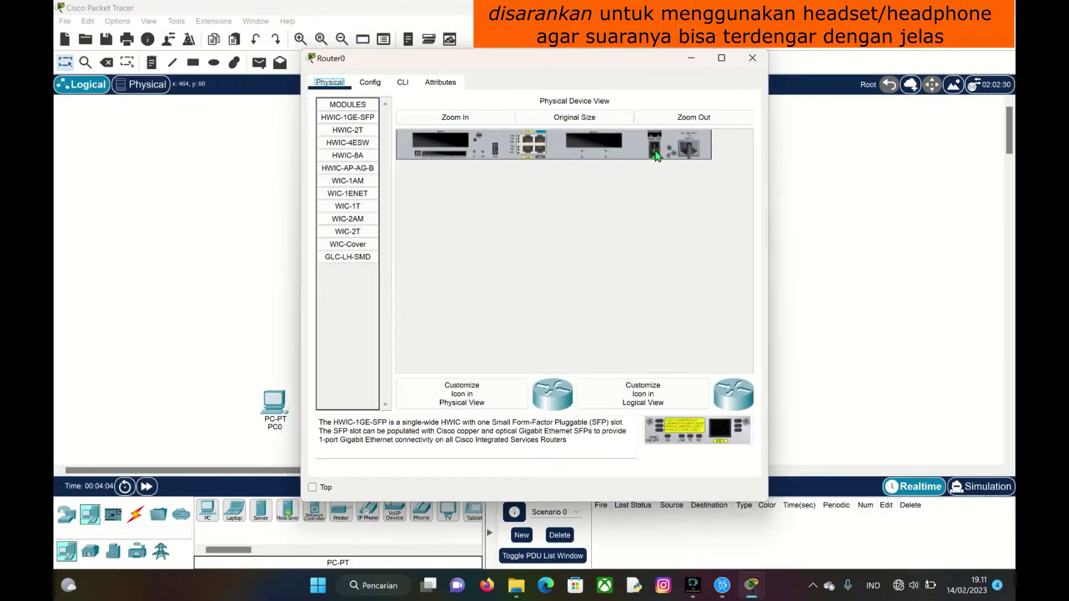
drag(697, 430, 597, 143)
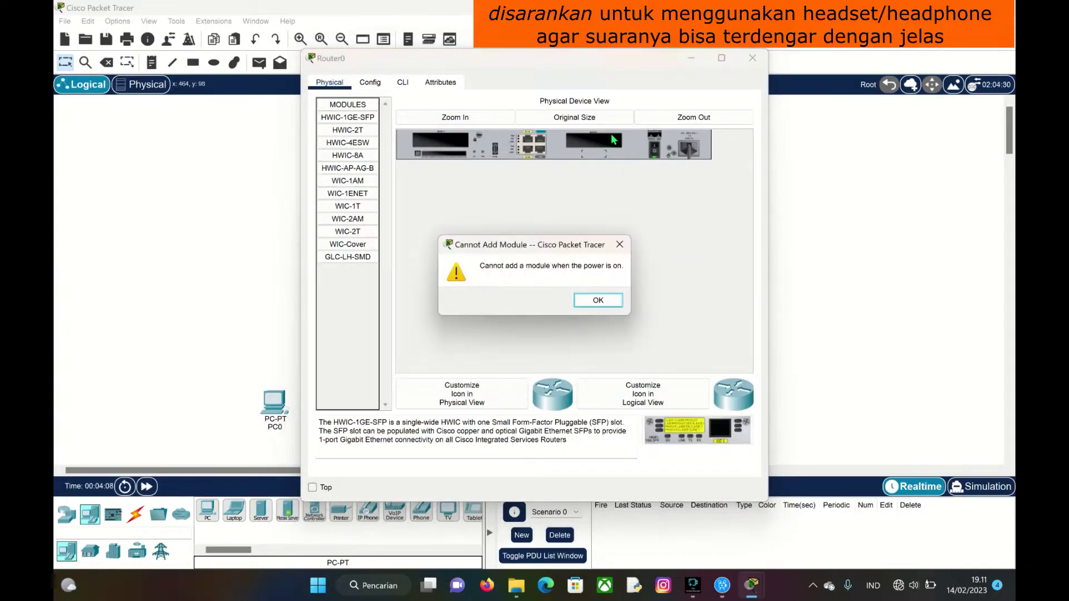
click(621, 245)
click(656, 153)
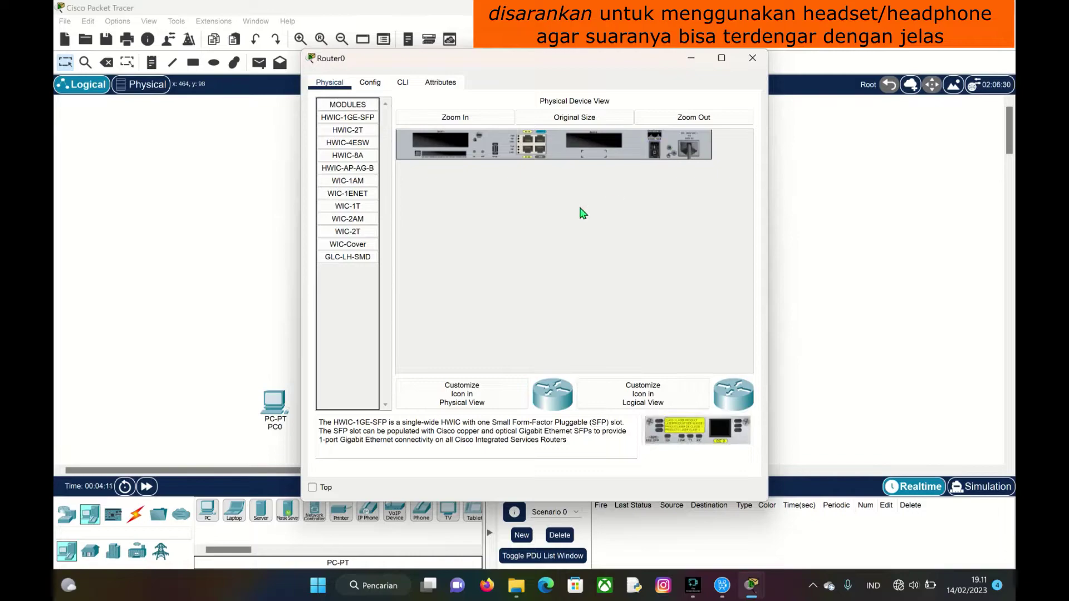
click(347, 233)
drag(648, 452, 602, 148)
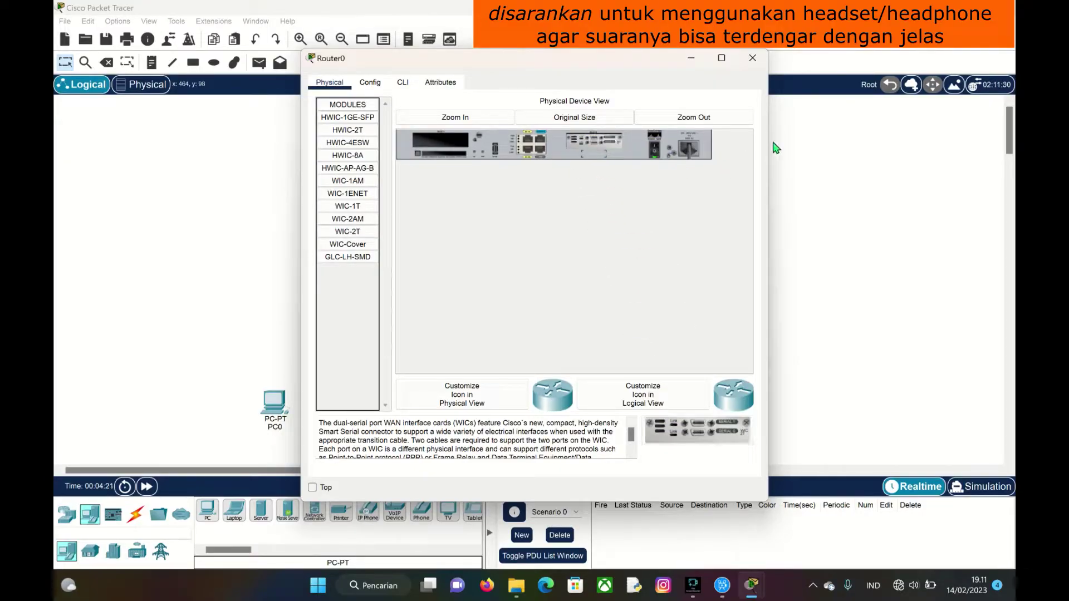
click(753, 58)
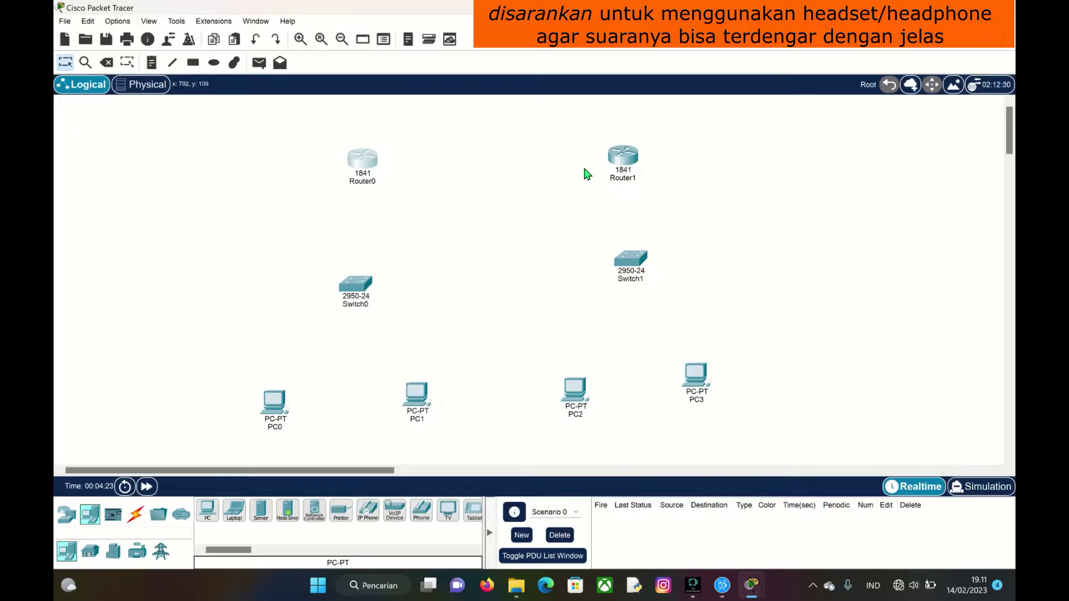
With Router1 powered off, install a WIC-2T module in the slot beside its power switch, and restore the power.
click(622, 162)
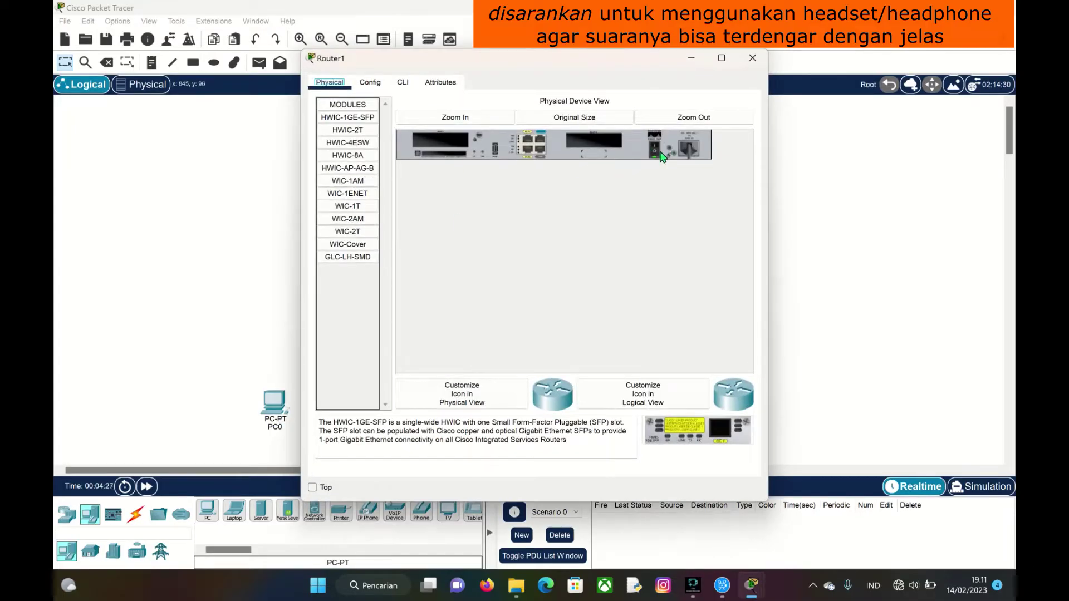
click(341, 237)
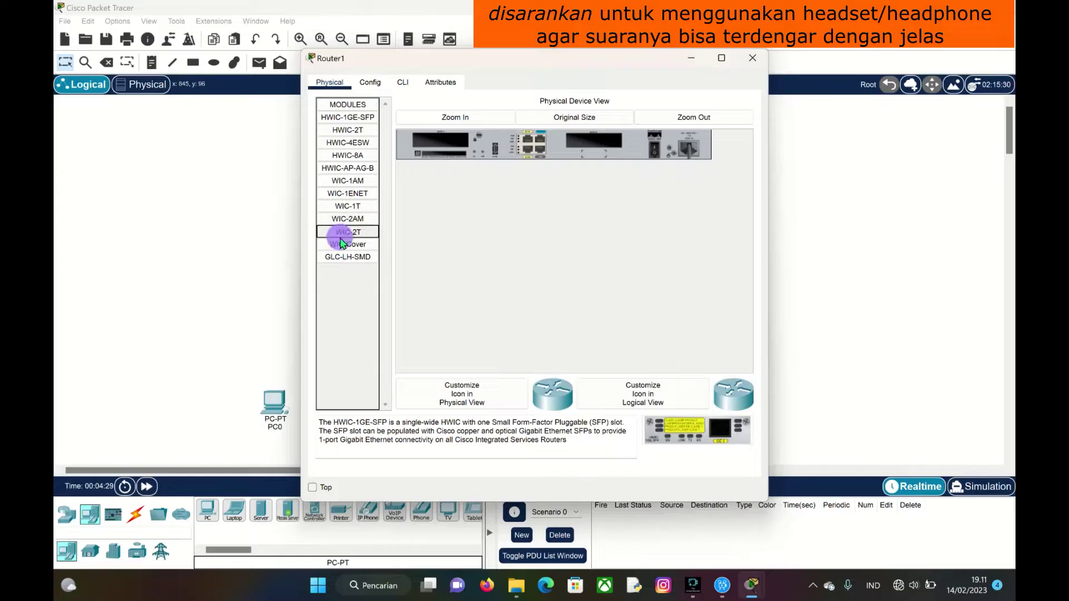
drag(698, 430, 598, 142)
click(655, 149)
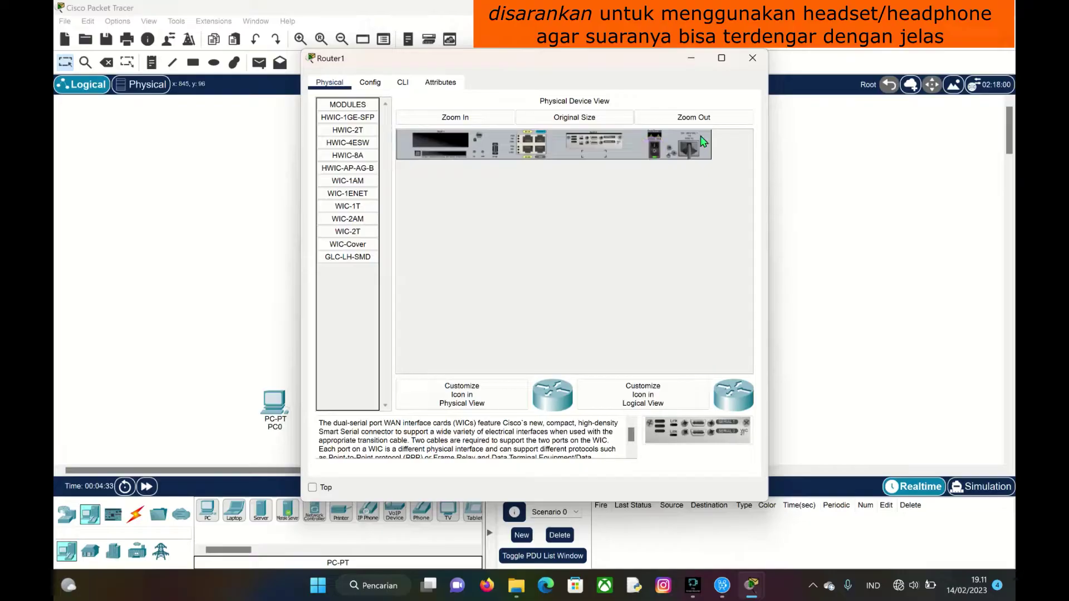
click(753, 58)
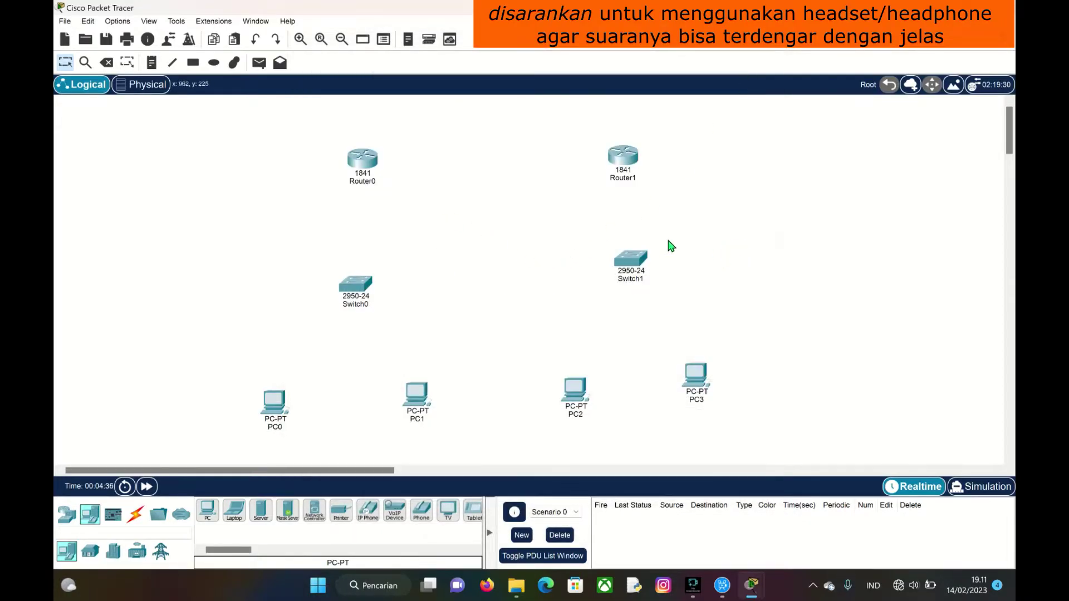
Connect Router0 Serial0/0/0 to Router1 Serial0/0/0 with a Serial DTE cable.
click(135, 514)
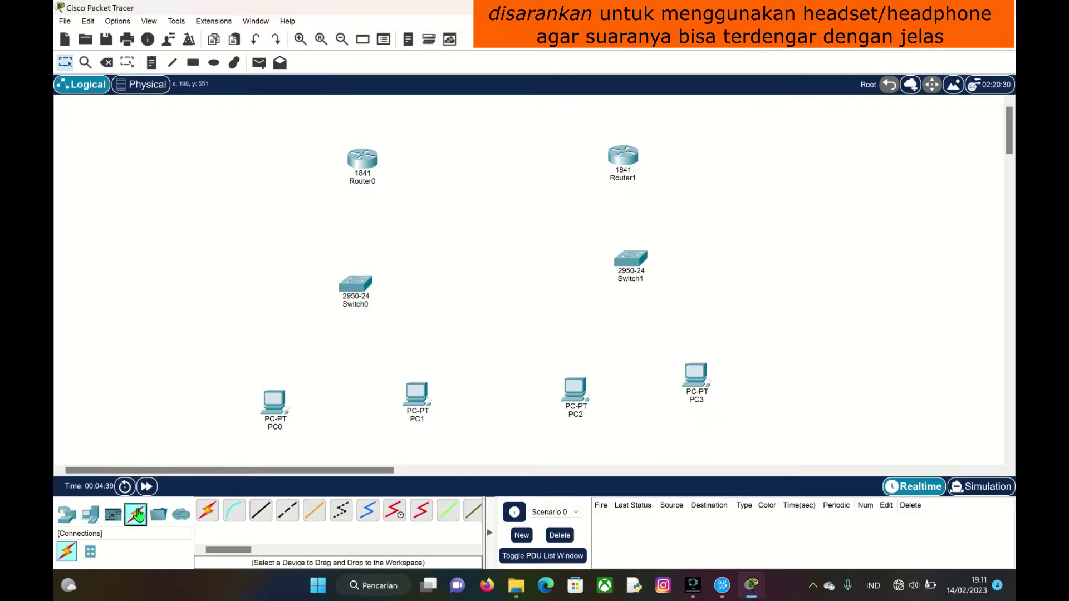
click(425, 519)
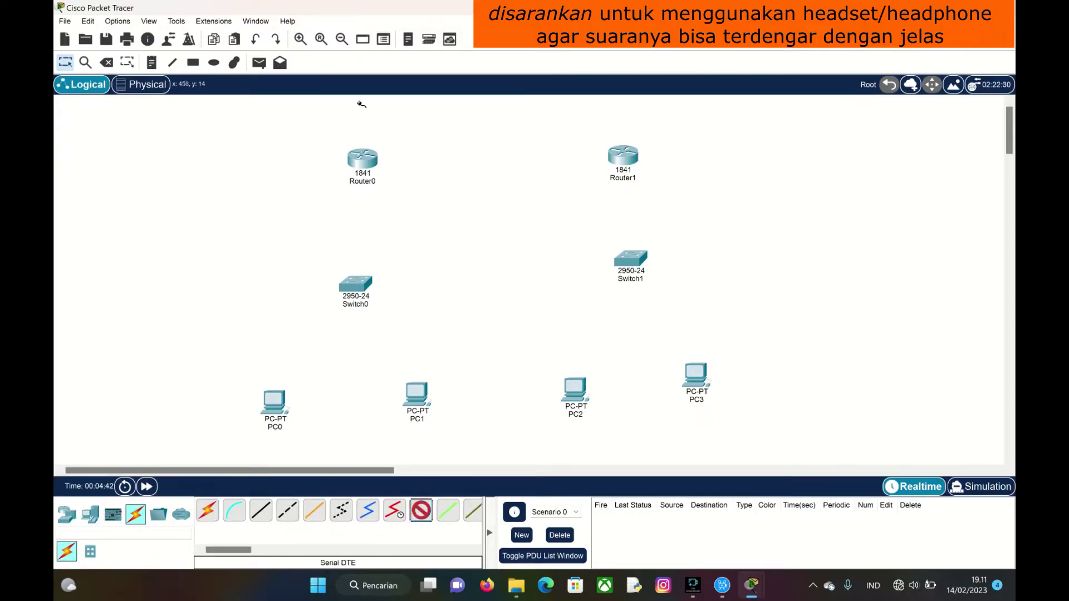
click(362, 159)
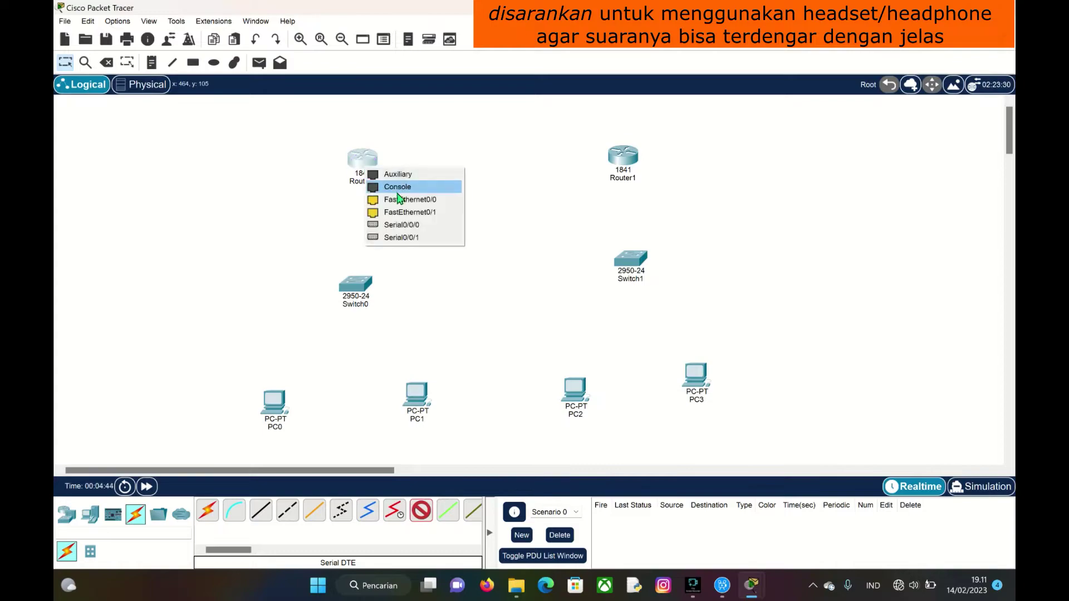
click(427, 225)
click(633, 157)
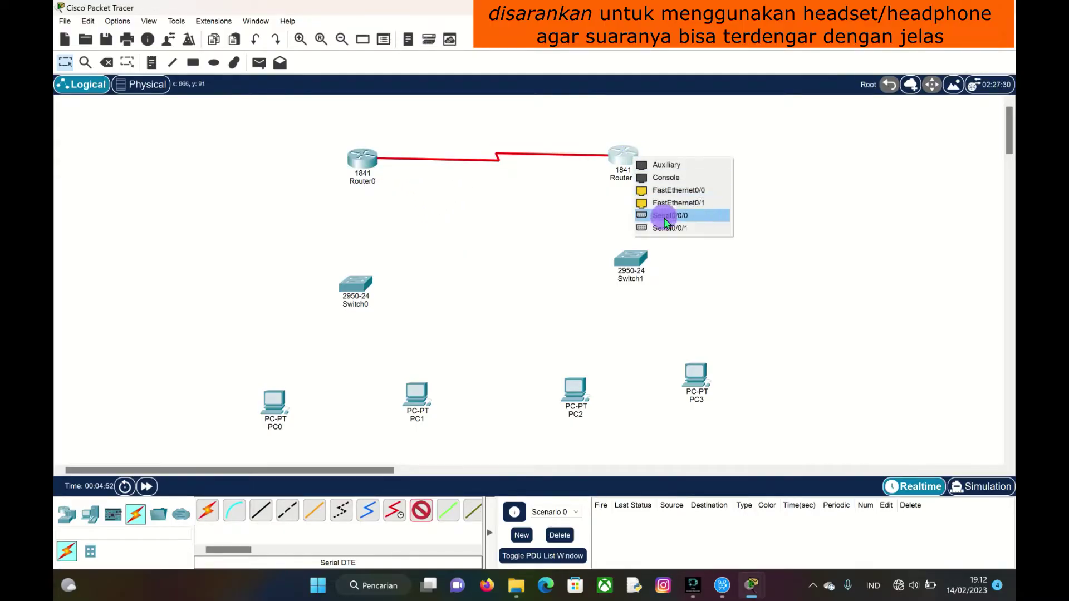
click(658, 216)
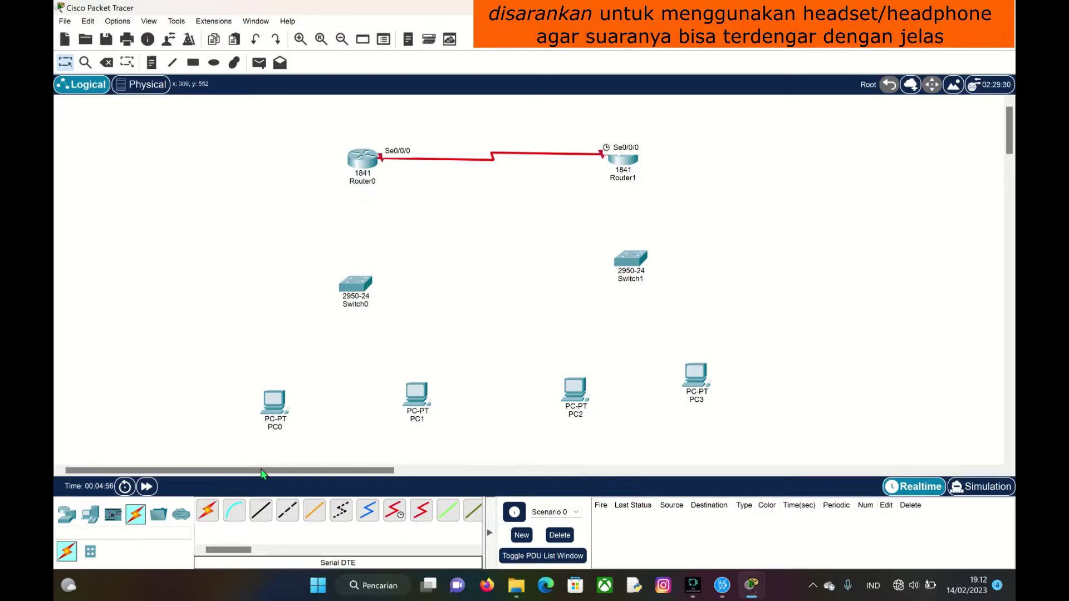
Connect Router0 FastEthernet0/0 to Switch0 FastEthernet0/1 with a copper straight-through cable.
click(260, 509)
click(361, 162)
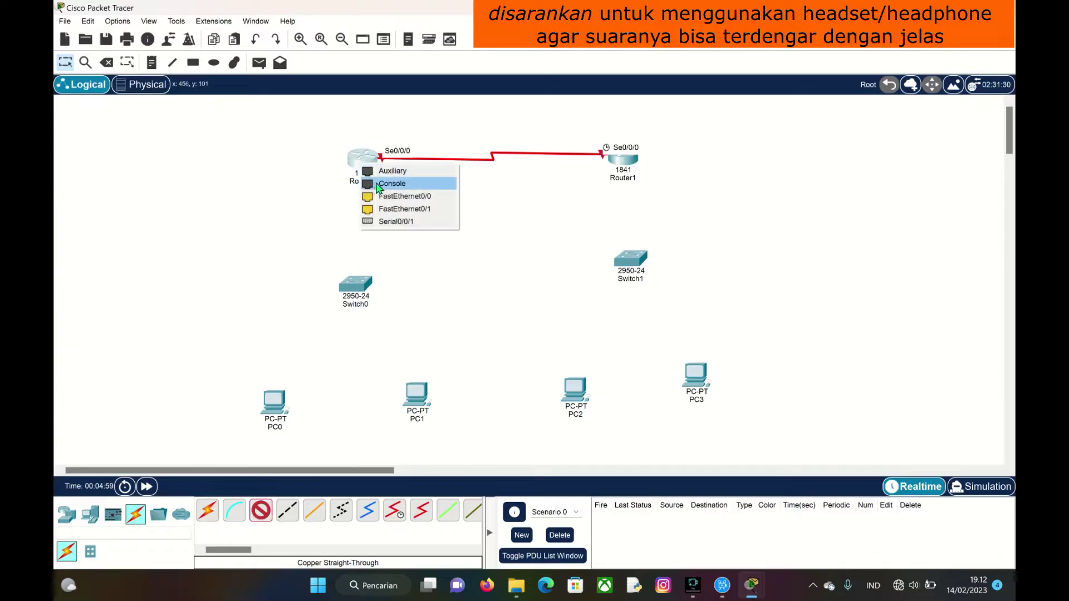
click(397, 197)
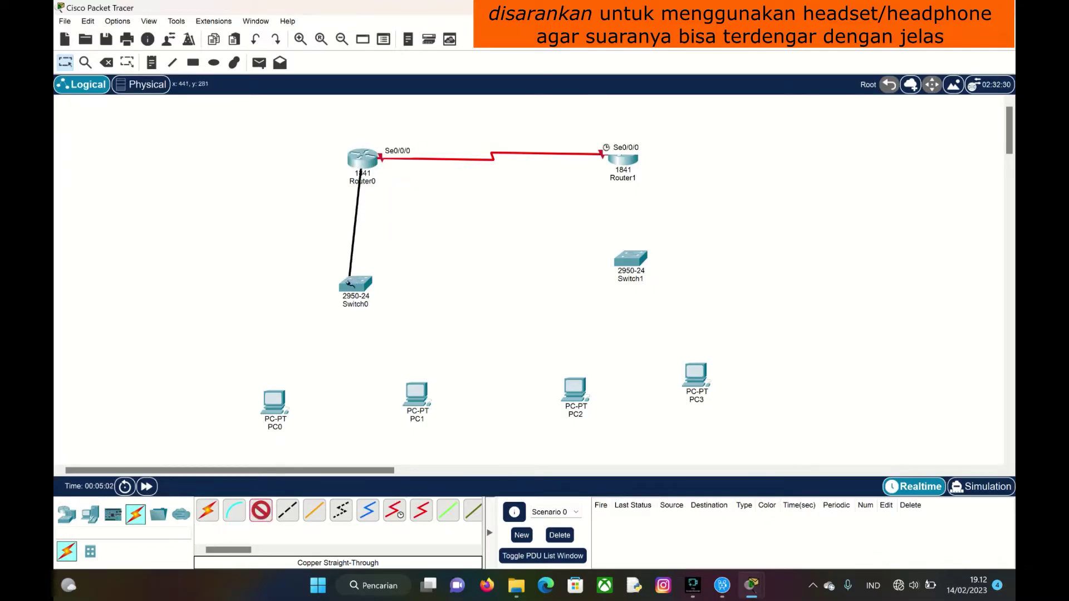
click(357, 288)
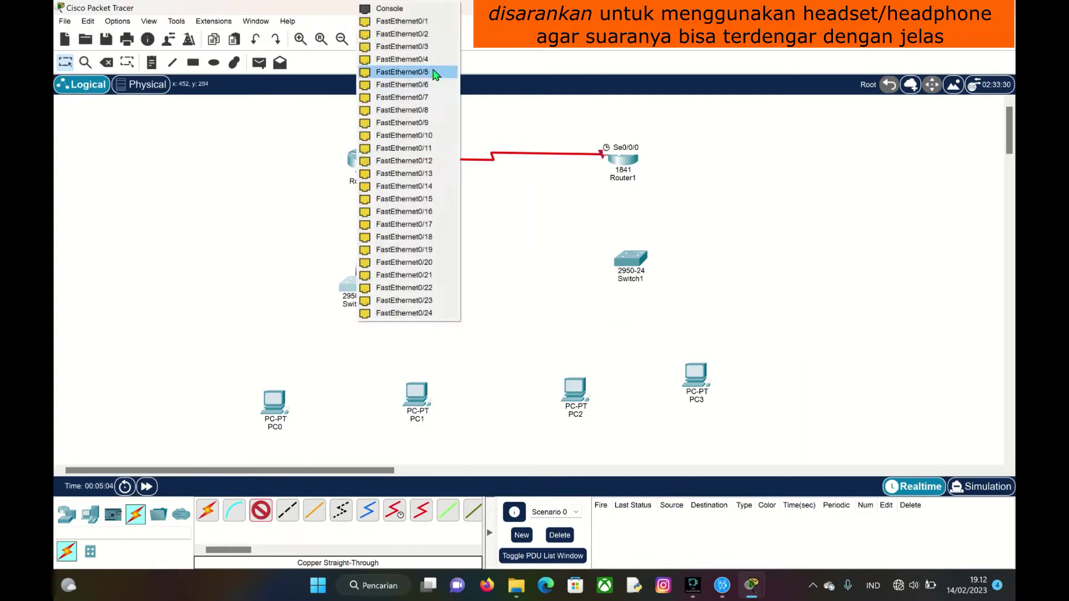
click(423, 21)
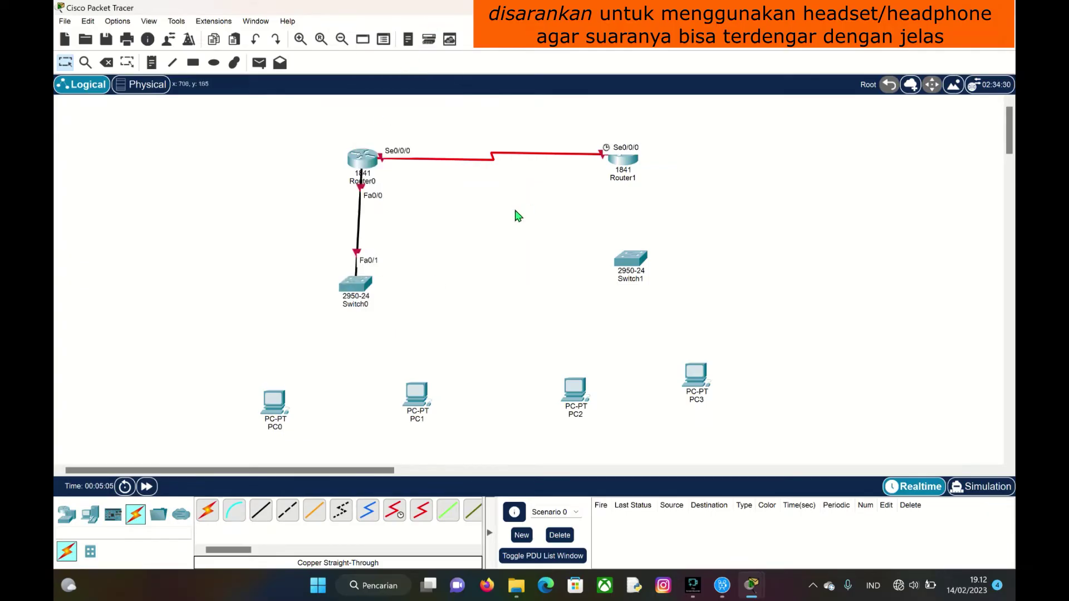
Connect Router1 FastEthernet0/0 to Switch1 FastEthernet0/1 with a copper straight-through cable.
click(259, 511)
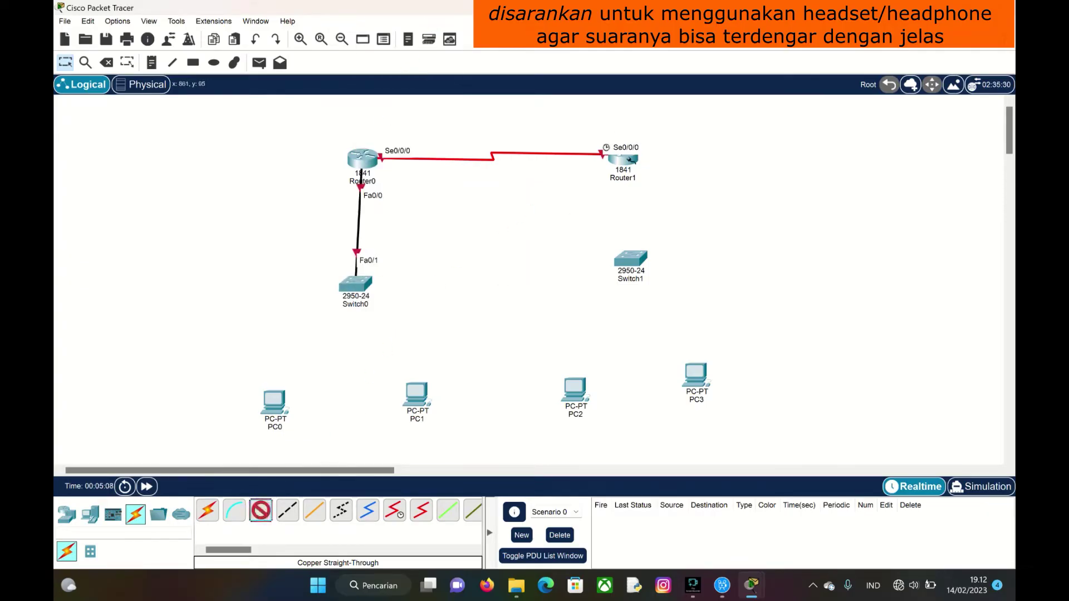
click(630, 161)
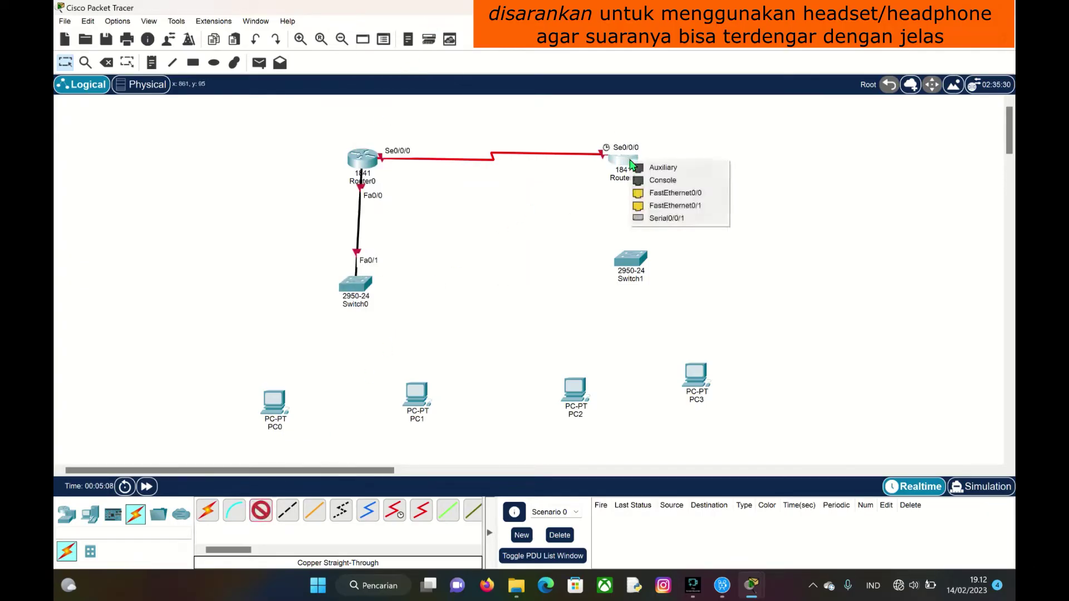
click(670, 206)
click(628, 266)
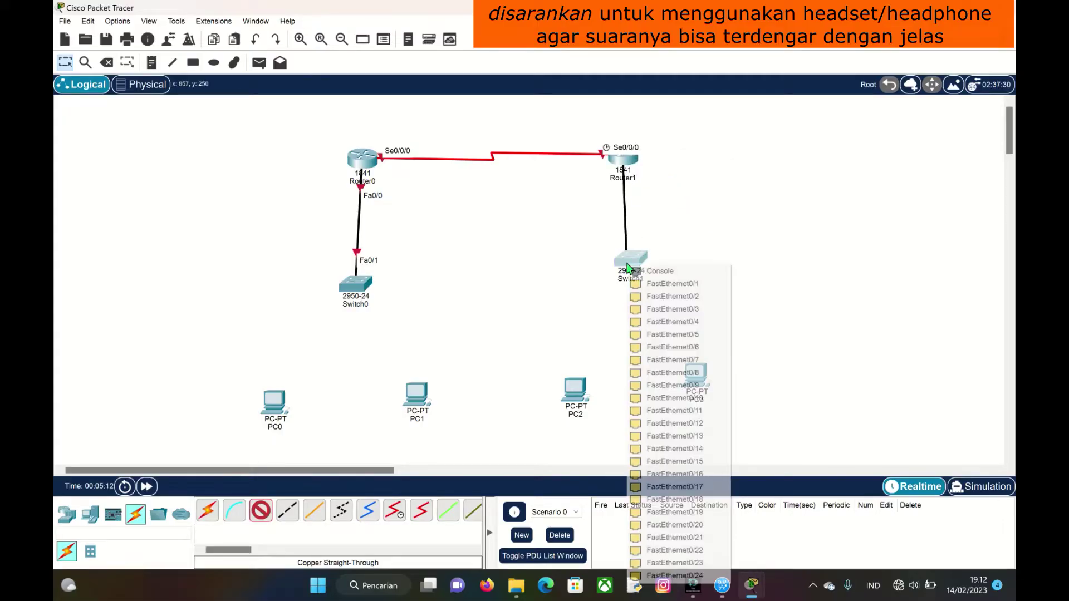
click(666, 285)
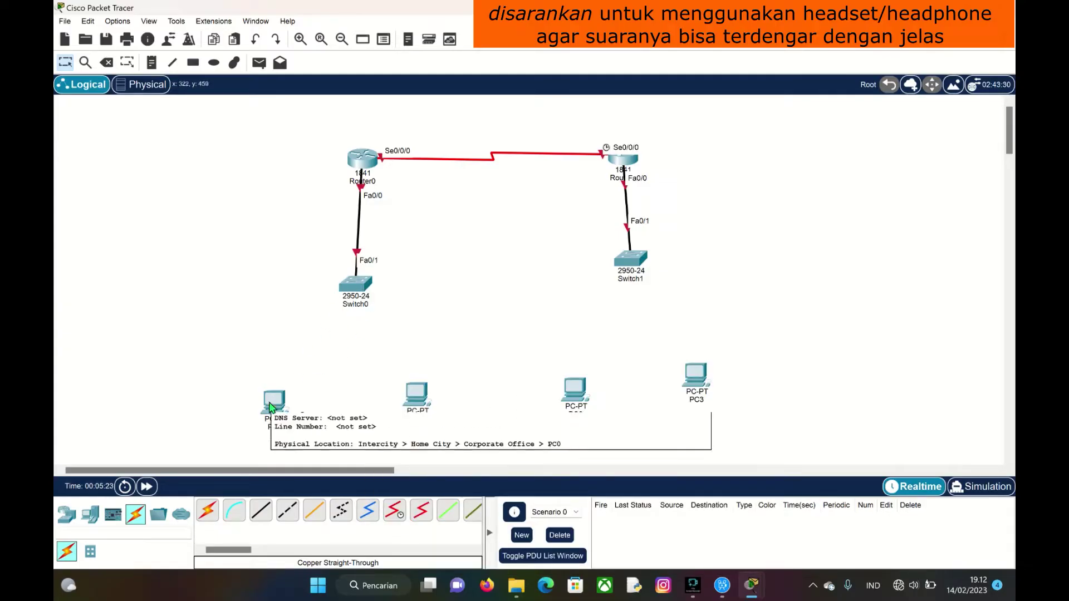
Connect Switch0 FastEthernet0/2 to PC0 FastEthernet0 with a copper straight-through cable.
click(260, 510)
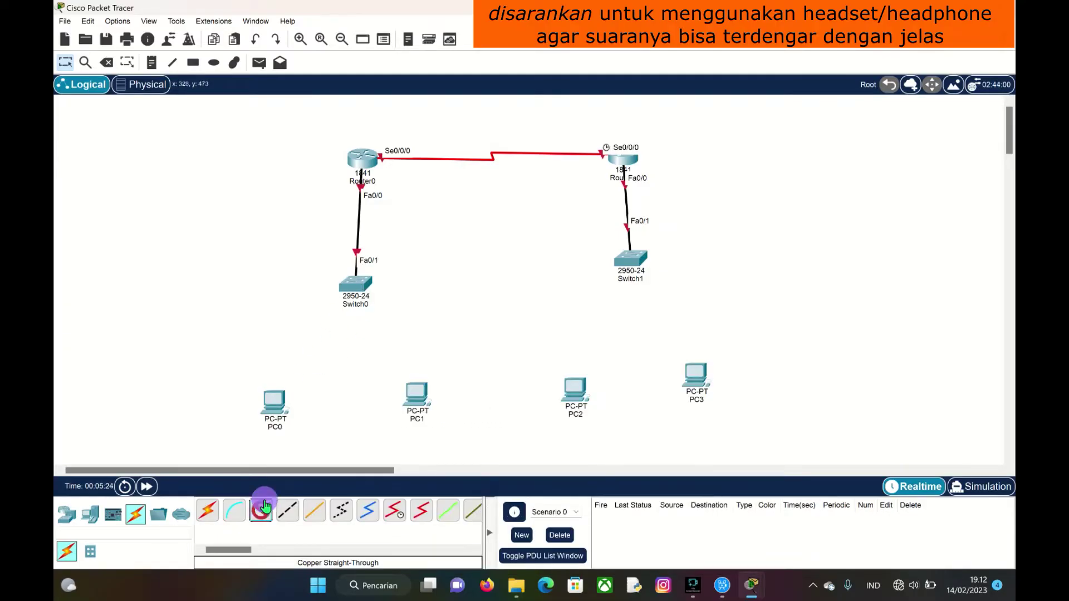
click(366, 297)
click(390, 307)
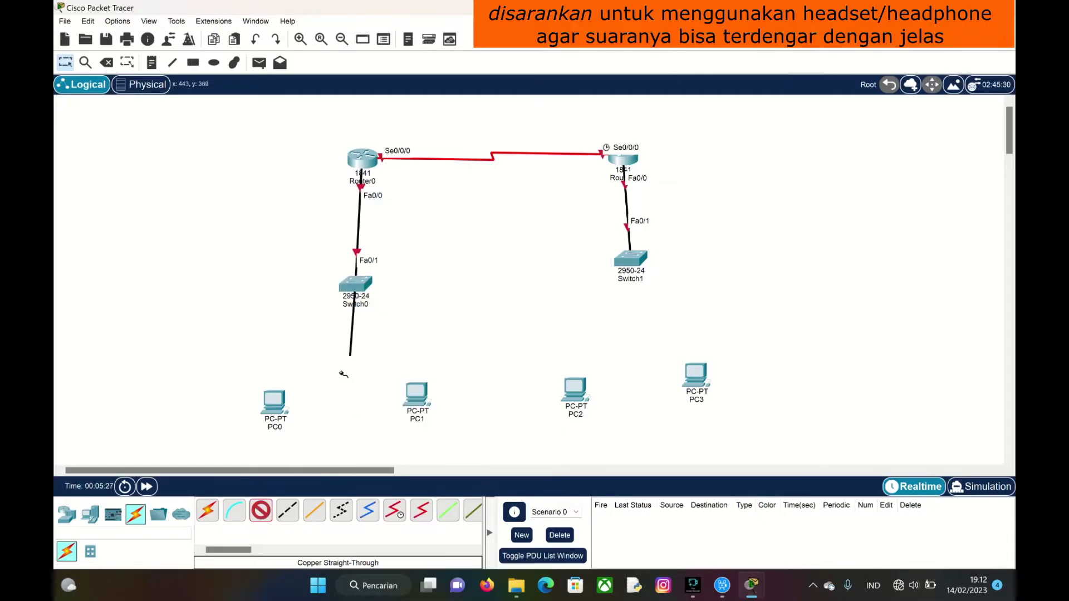
click(273, 401)
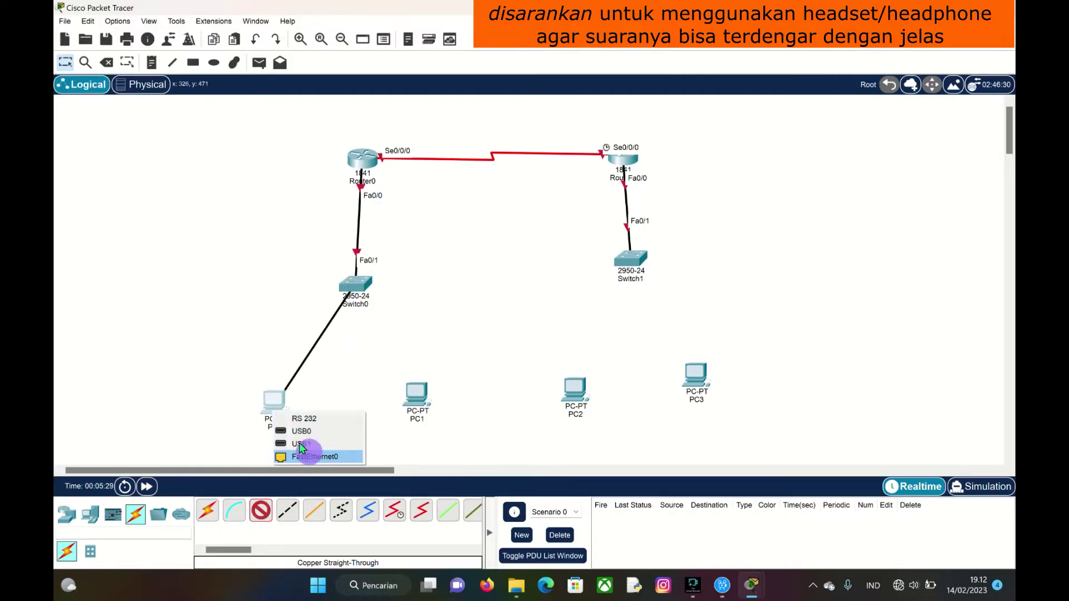
click(314, 457)
Connect Switch0 FastEthernet0/3 to PC1 FastEthernet0 with a copper straight-through cable.
click(261, 511)
click(368, 291)
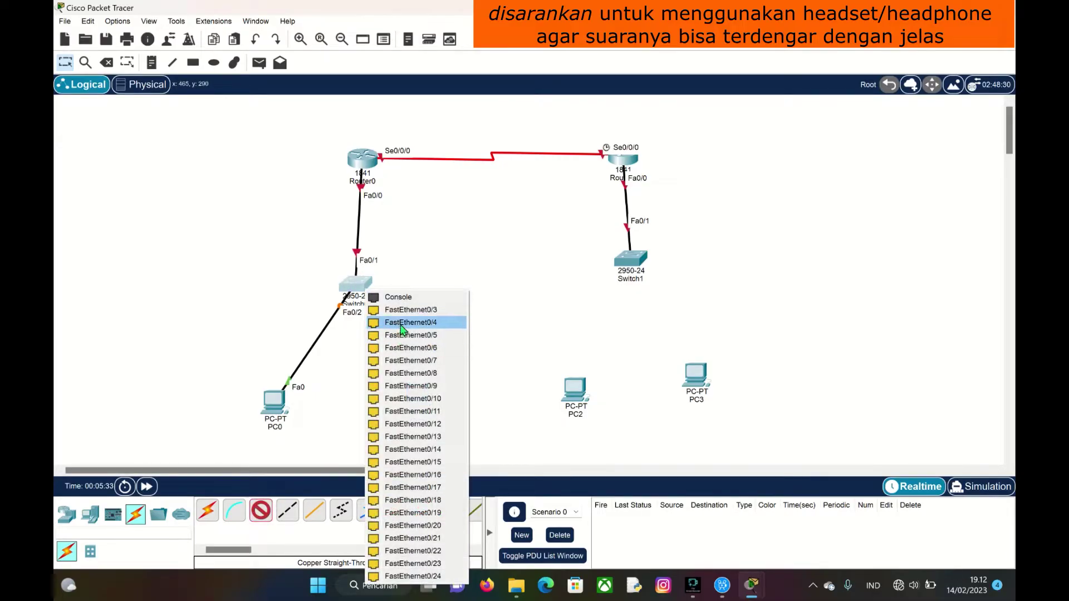
click(394, 310)
click(417, 397)
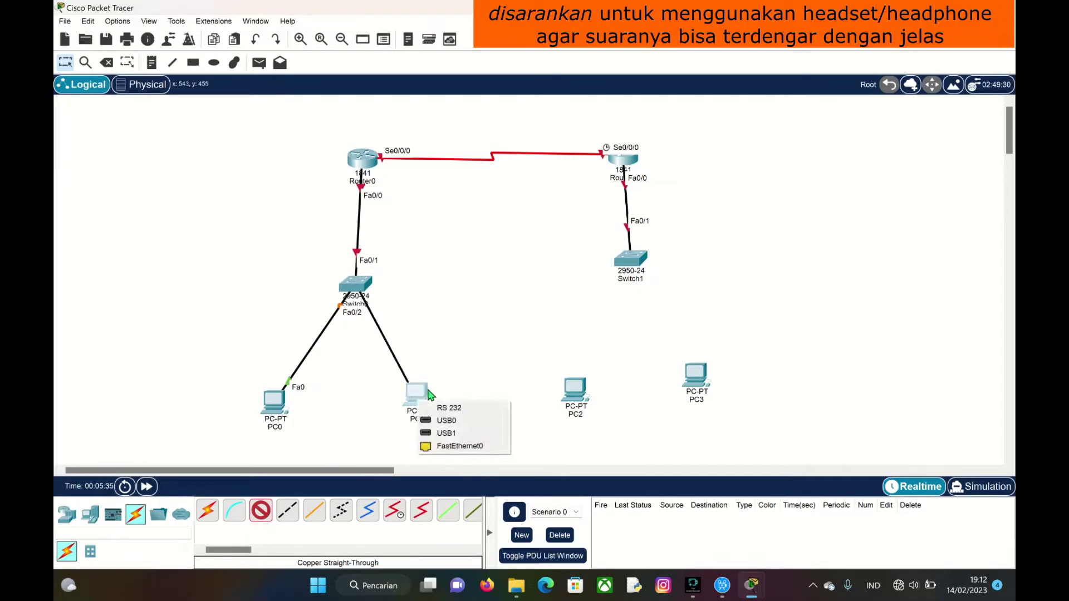
click(445, 445)
Connect Switch1 FastEthernet0/2 to PC2 FastEthernet0 with a copper straight-through cable.
click(261, 511)
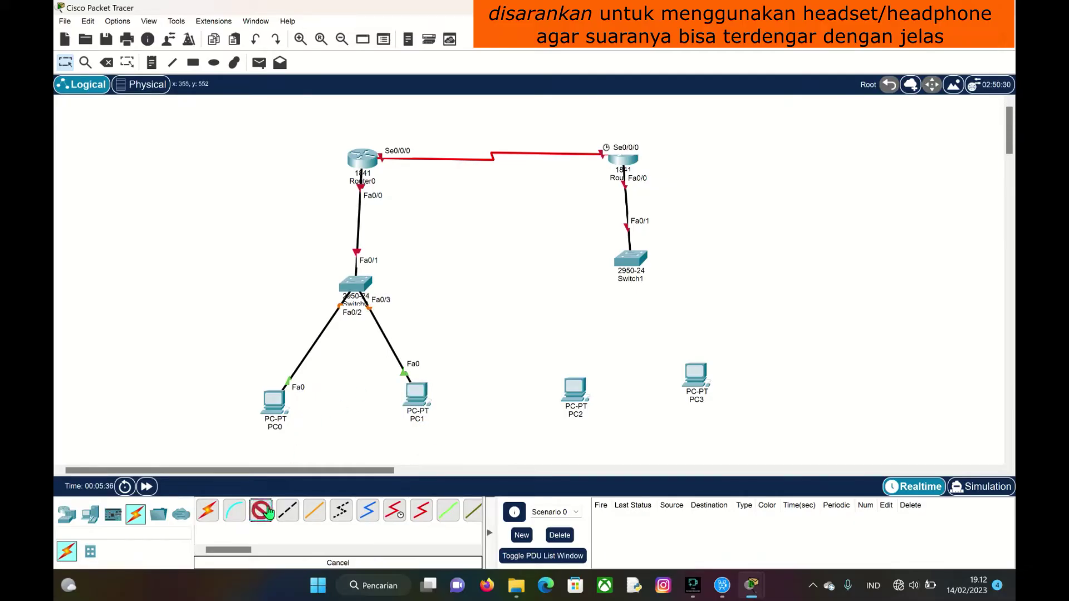
click(633, 269)
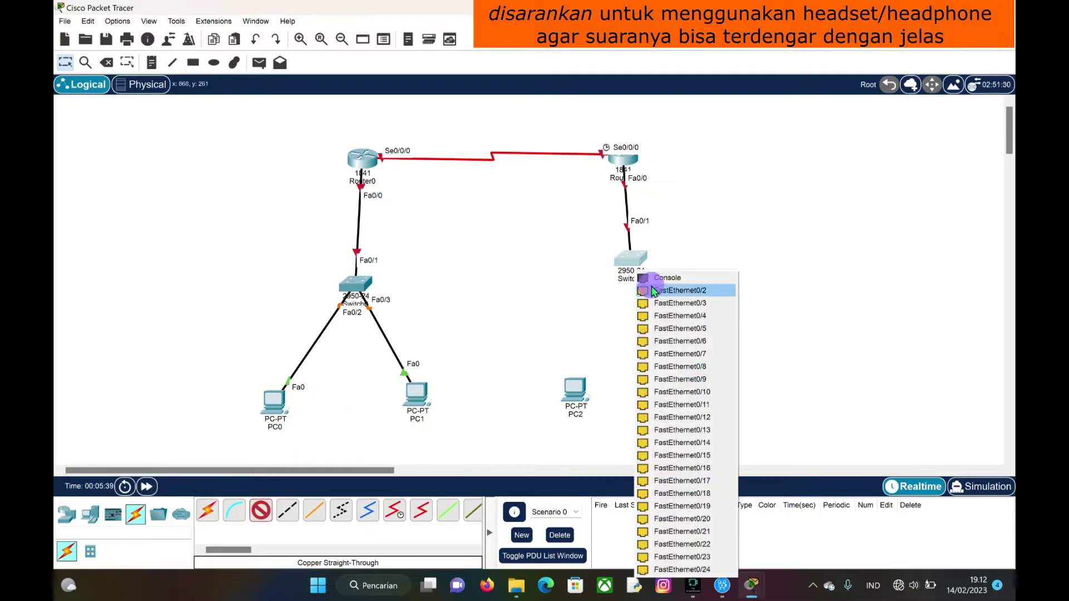
click(657, 289)
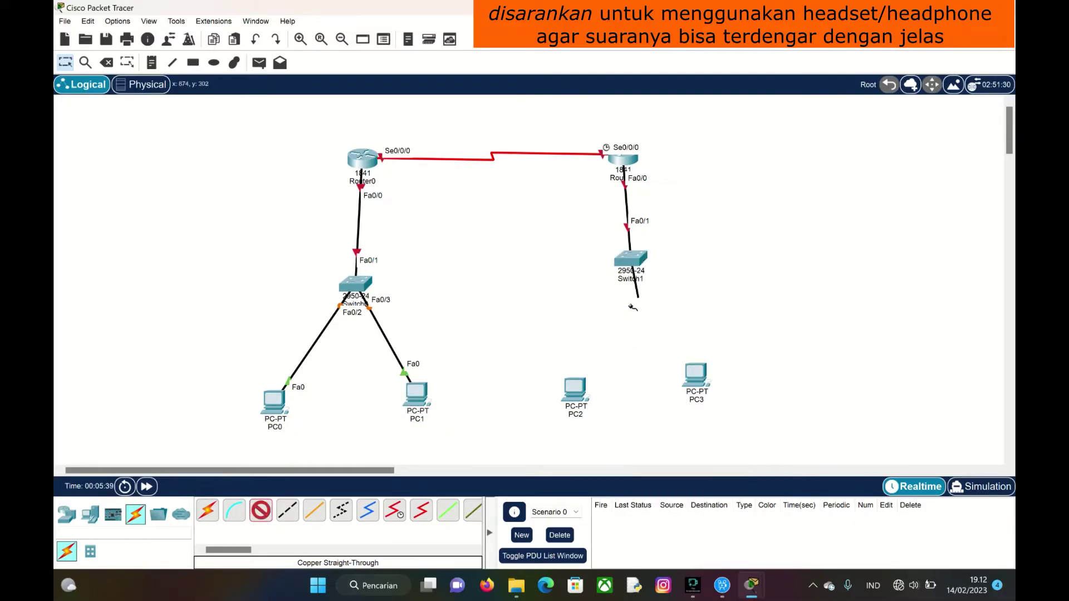
click(574, 391)
click(613, 433)
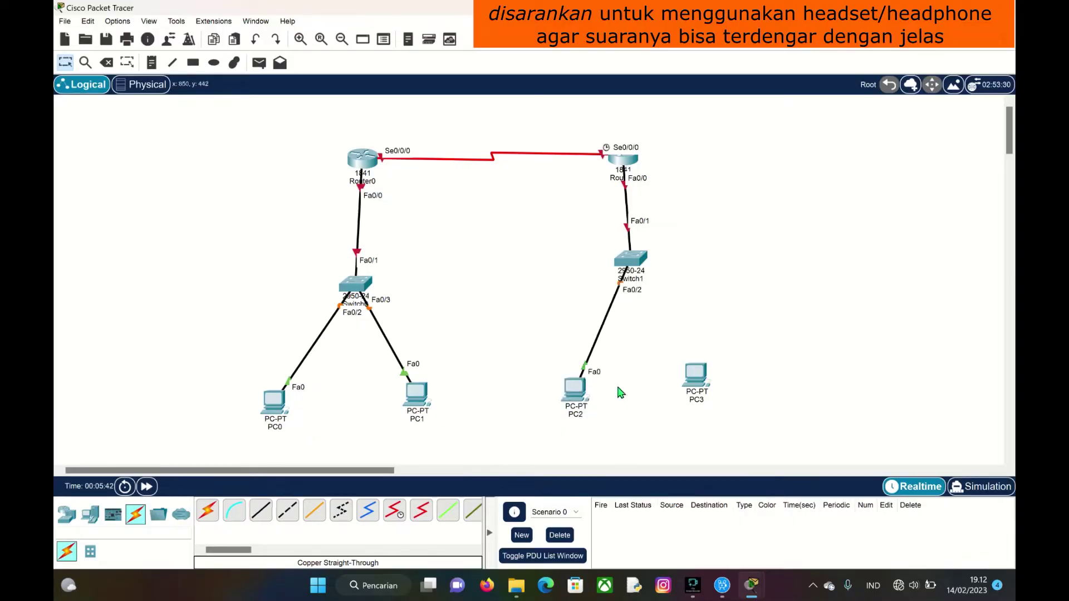
Connect Switch1 FastEthernet0/3 to PC3 FastEthernet0 with a copper straight-through cable.
click(260, 511)
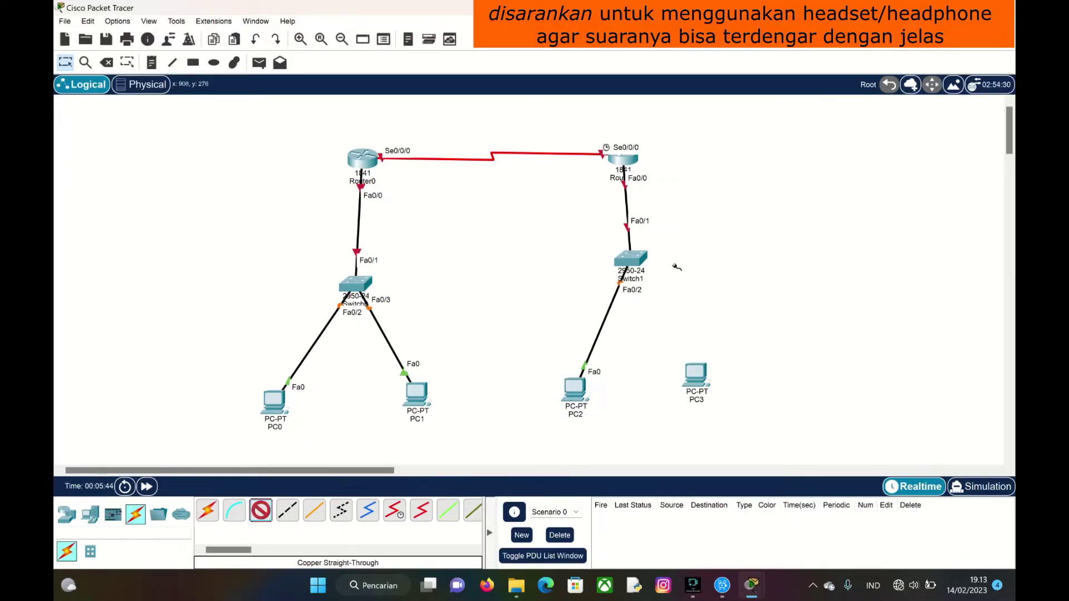
click(632, 259)
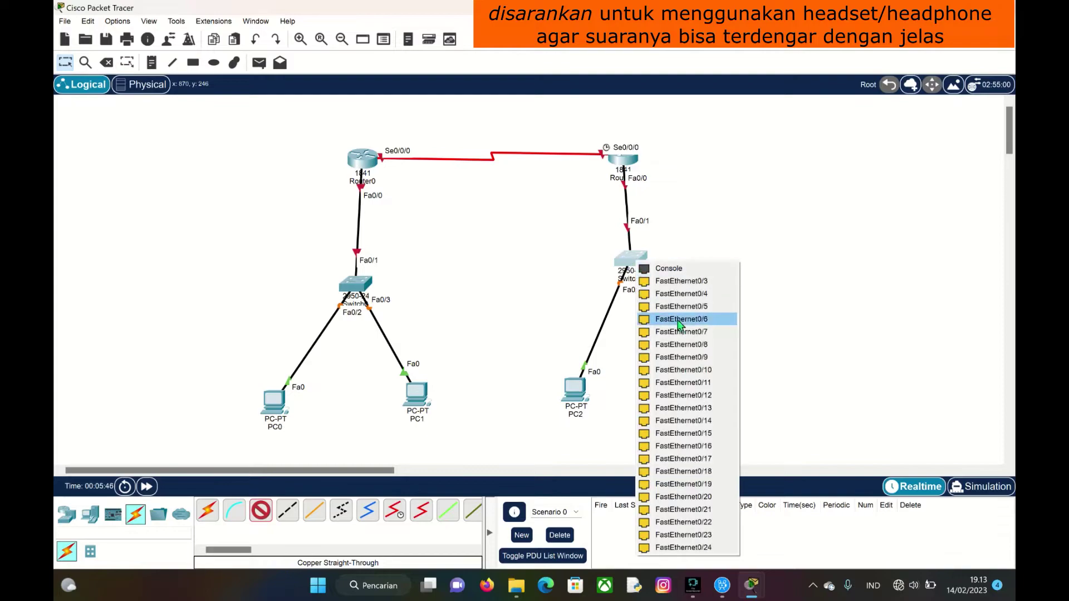
click(680, 279)
click(699, 378)
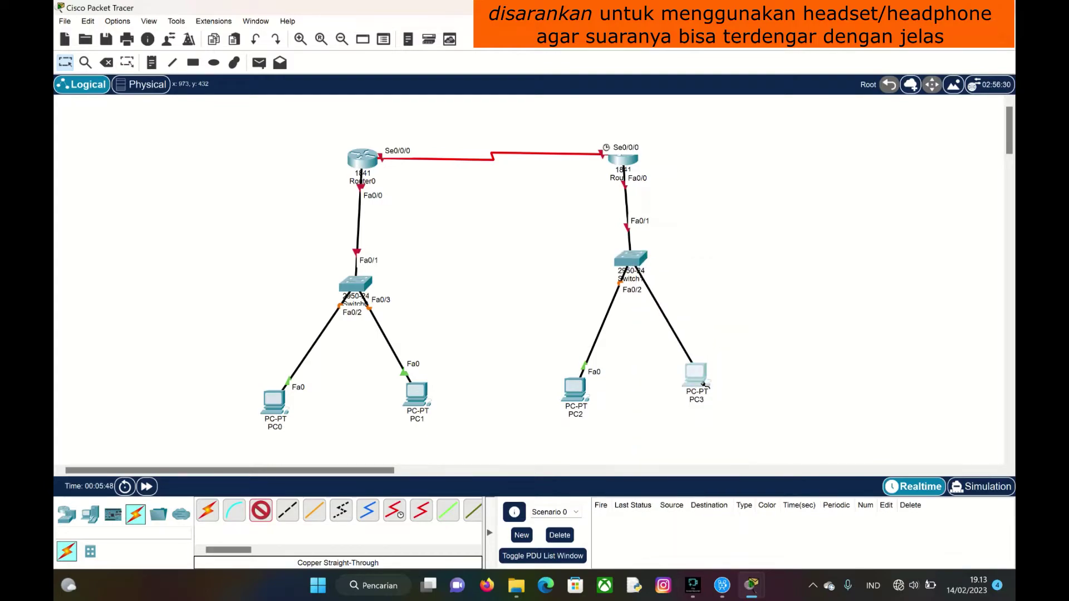
click(701, 382)
click(732, 441)
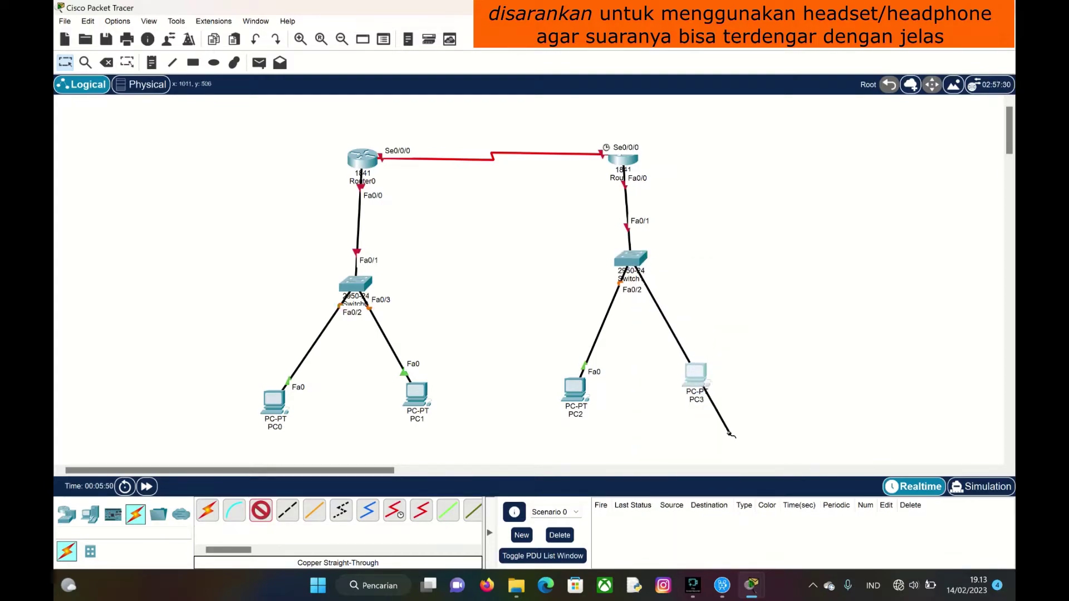
click(707, 392)
click(725, 418)
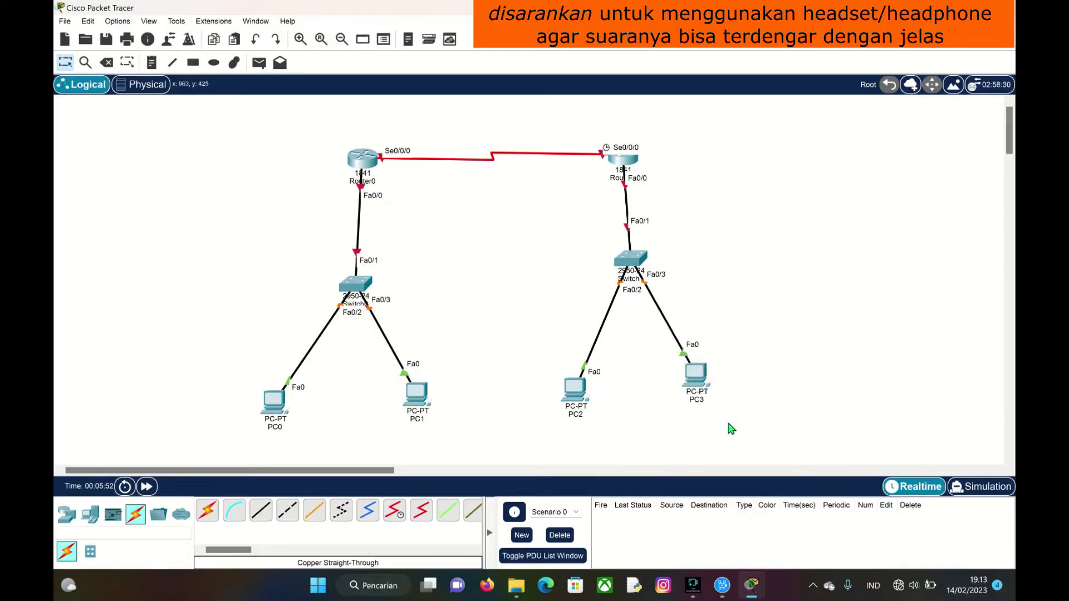
Shift PC2, PC1, PC0 and PC3 slightly closer to the switches they are cabled to.
click(591, 389)
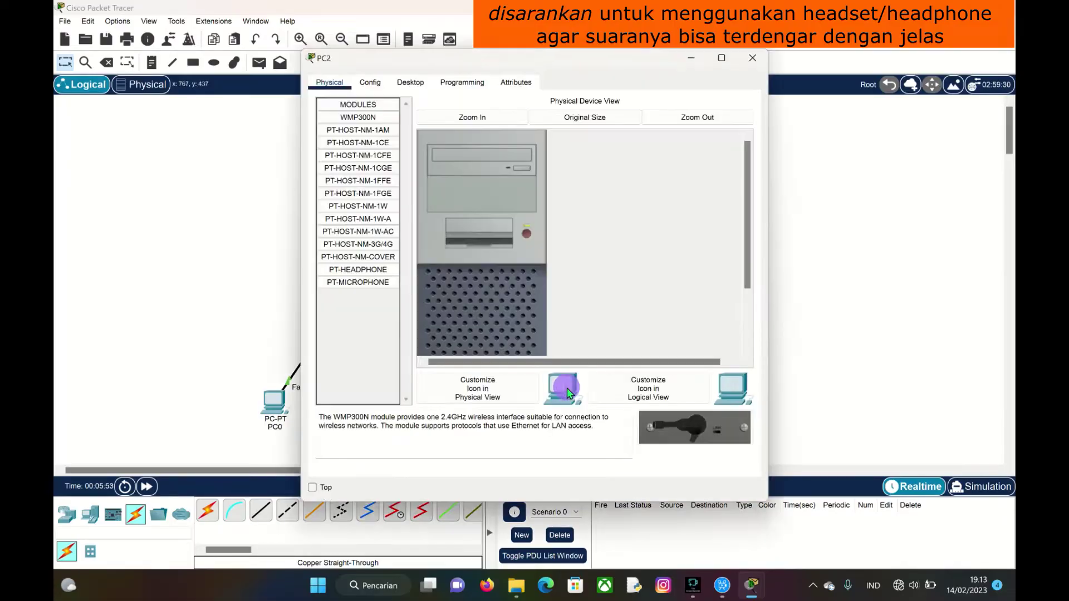
click(813, 354)
drag(575, 390, 586, 374)
drag(415, 397, 408, 389)
drag(281, 402, 299, 387)
drag(700, 374, 691, 372)
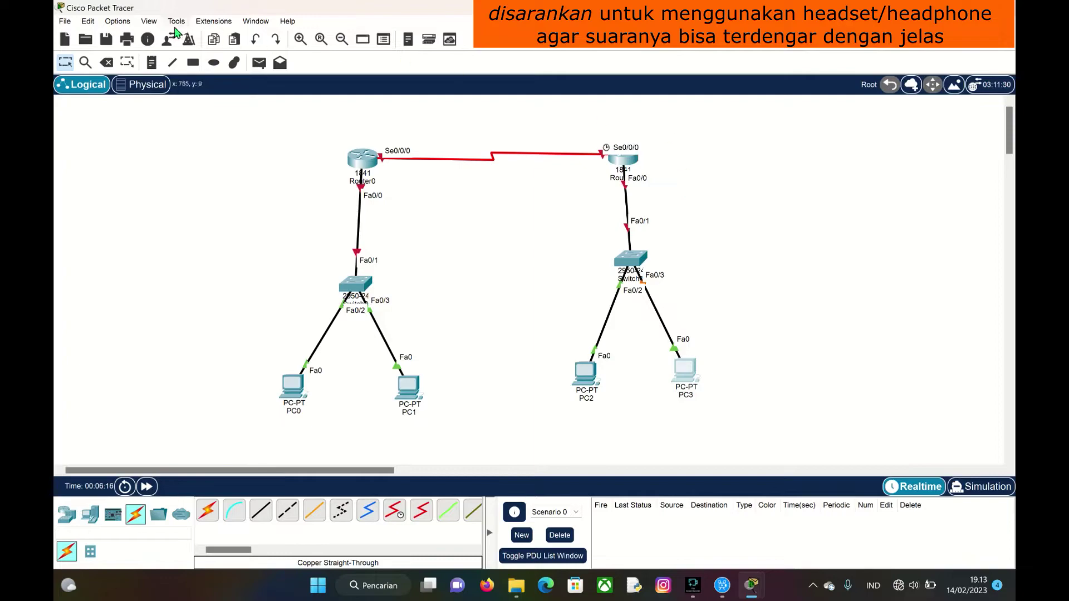
Check the interface preferences for the setting that always shows port labels in the logical workspace.
click(118, 21)
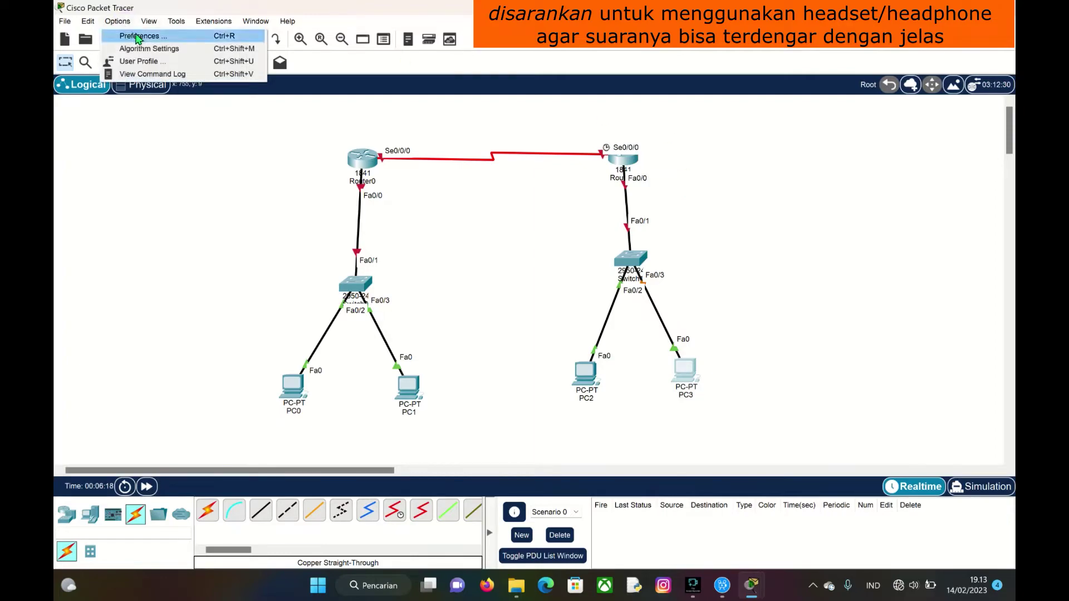
click(139, 36)
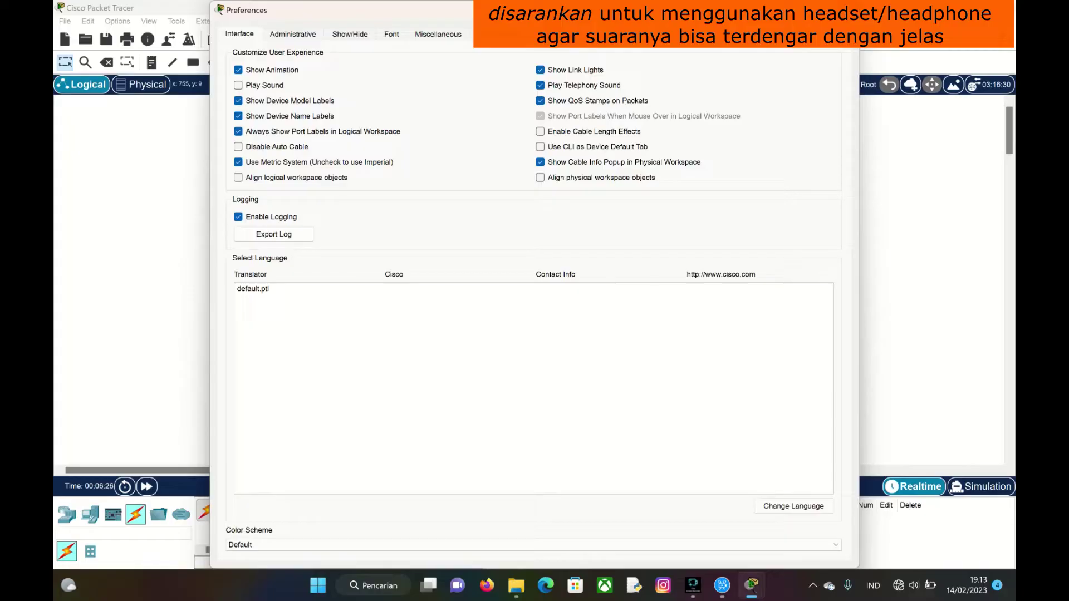
key(Escape)
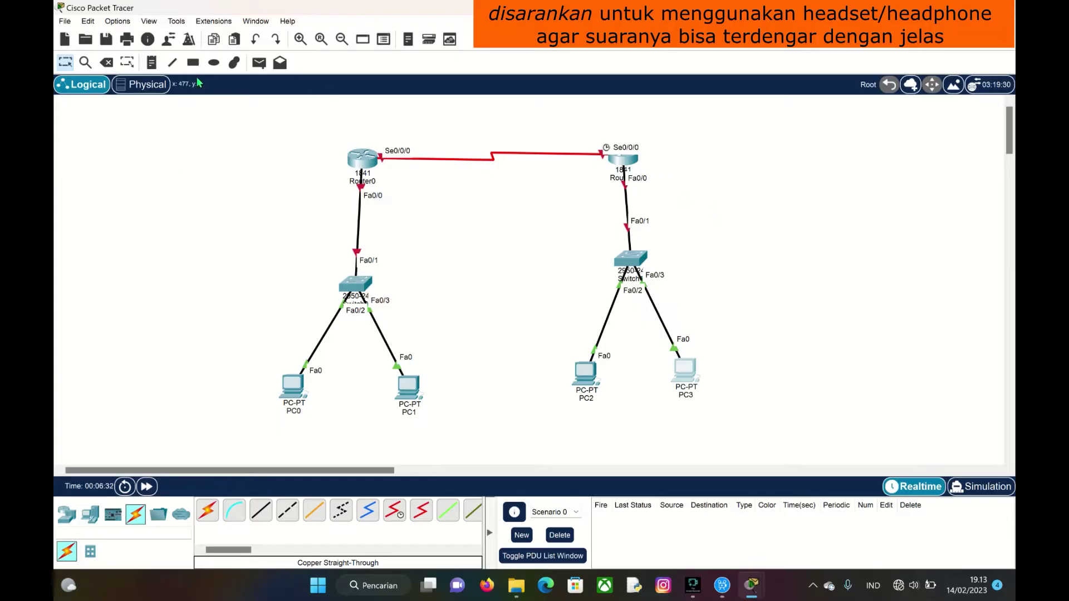
Add the text notes 192.168.1.2 below PC0 and 192.168.1.3 below PC1.
click(151, 64)
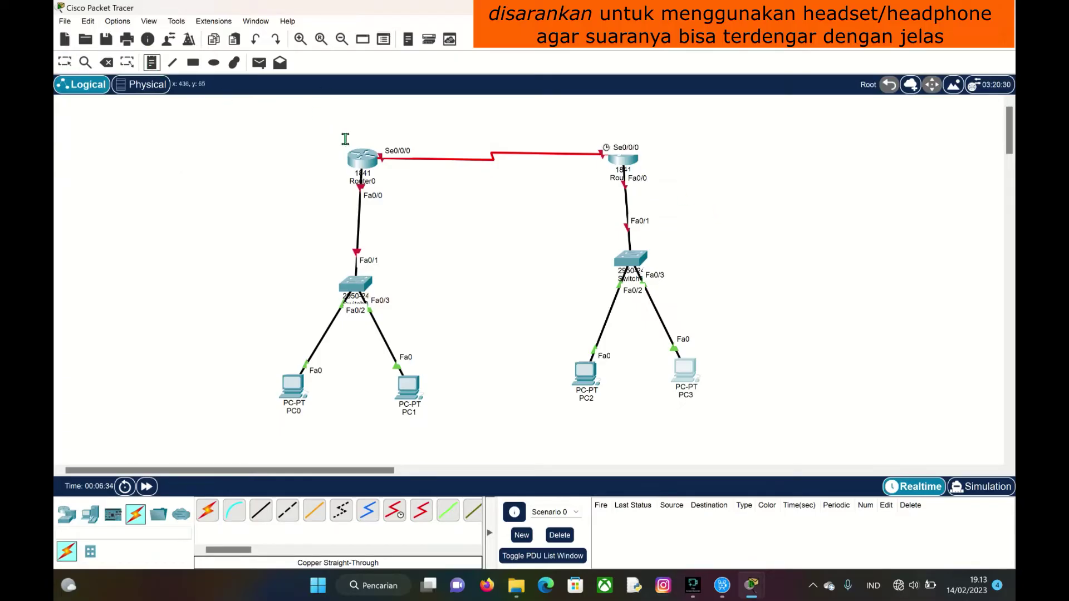
click(264, 431)
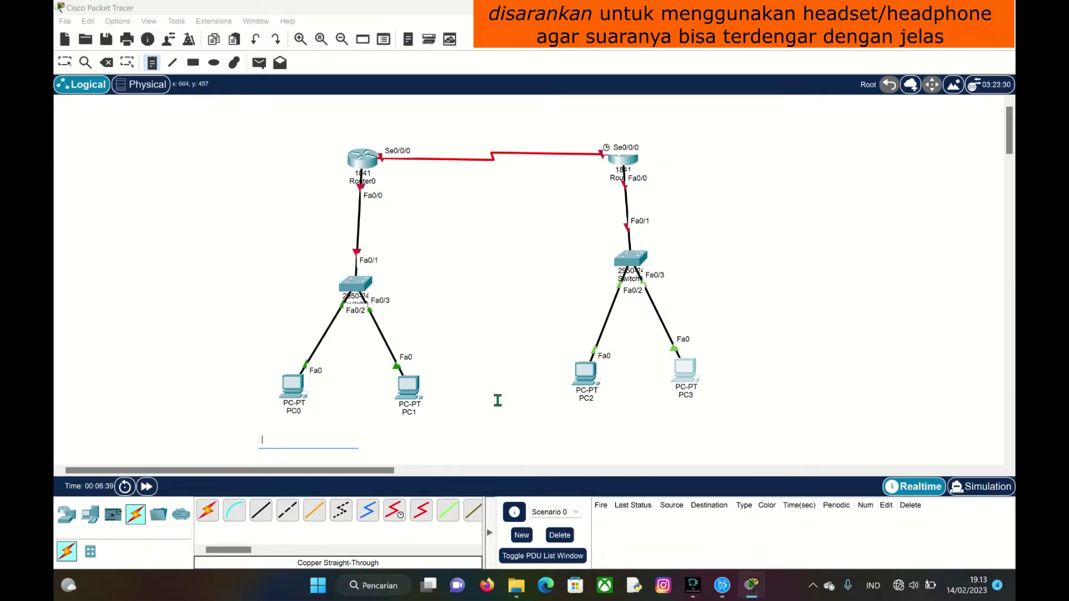
text(192.168.1.2)
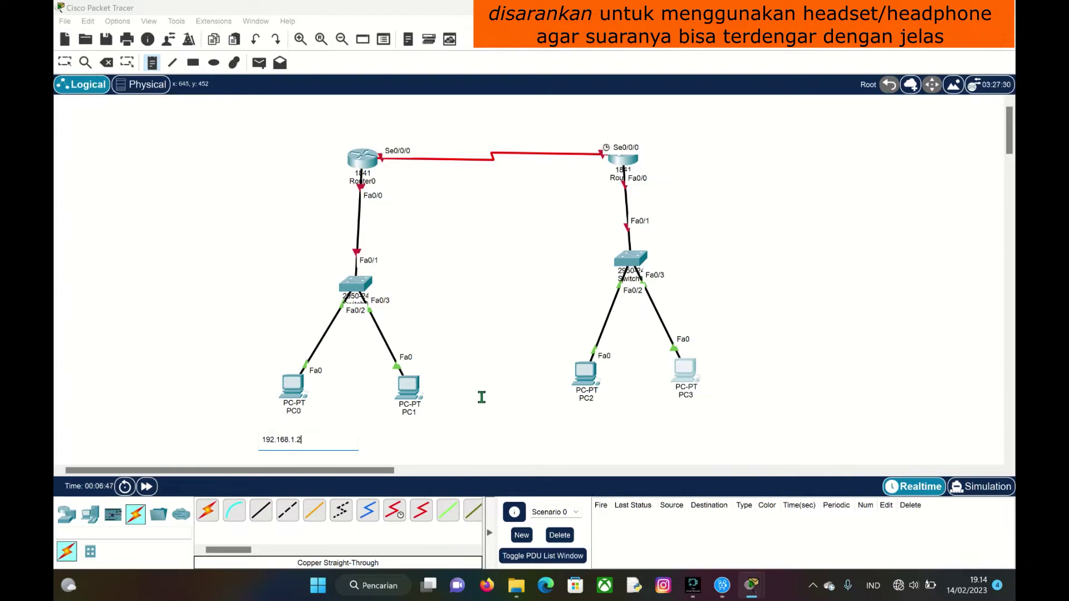
click(397, 443)
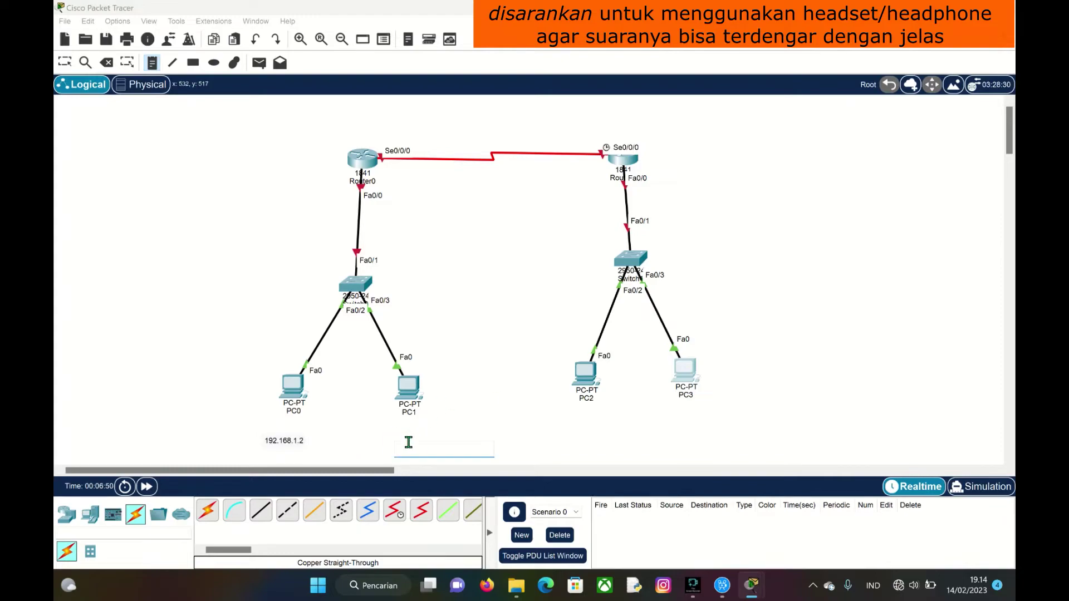
text(192.168.1.3)
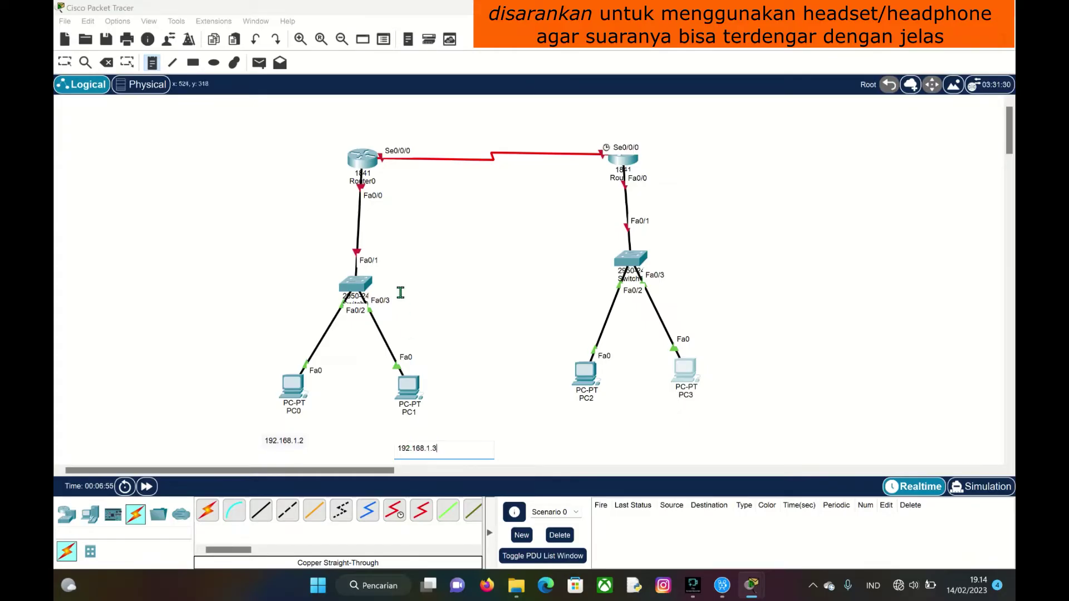
Add the text notes 170.168.1.2 below PC2 and 170.168.1.3 below PC3.
click(571, 429)
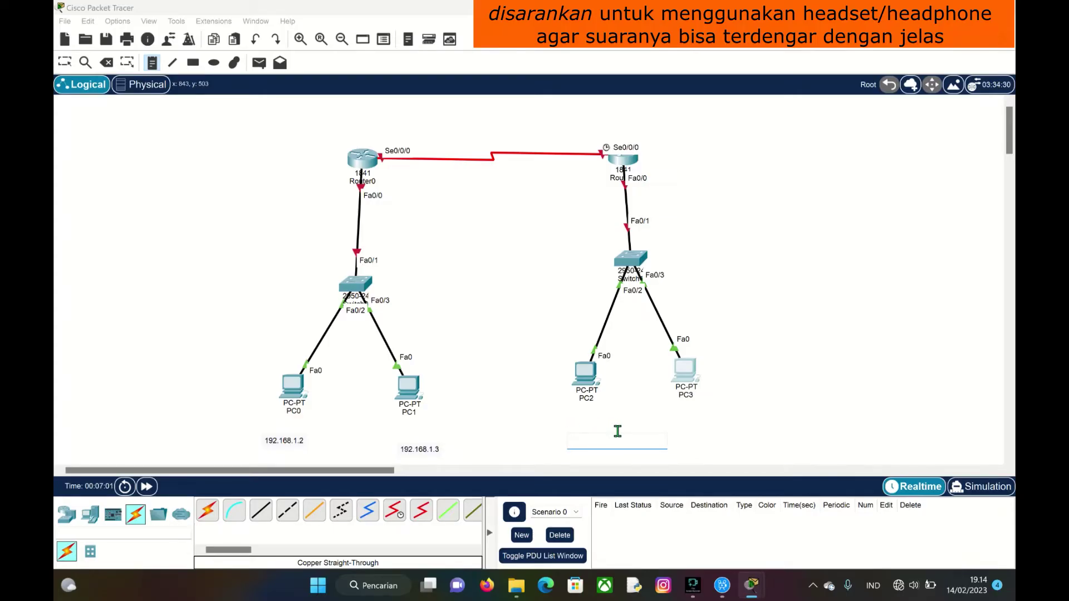
text(170.168.1.2)
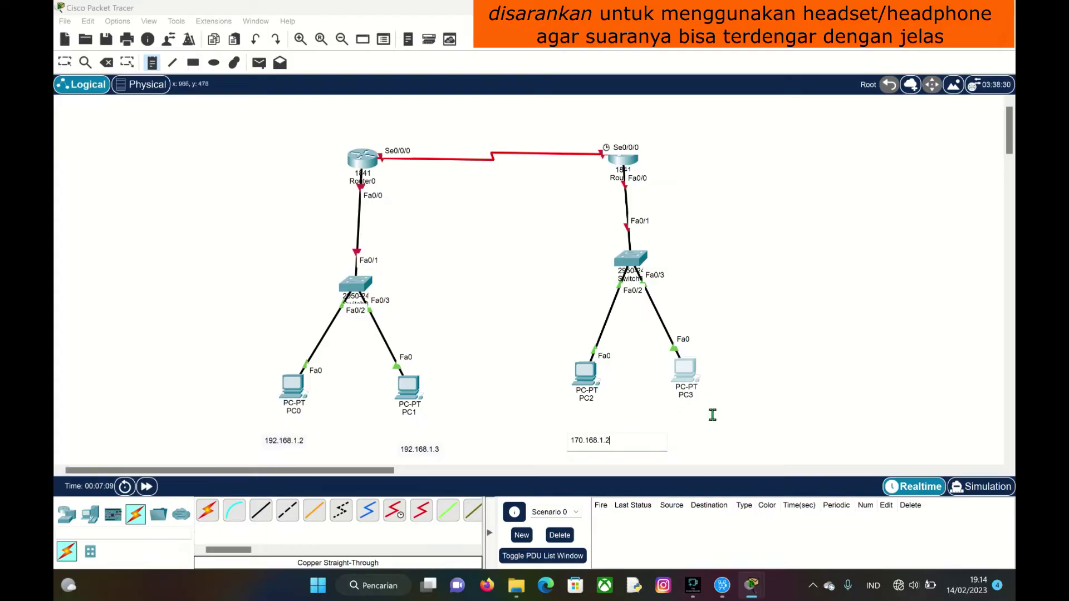
click(680, 434)
text(170.168.1.3)
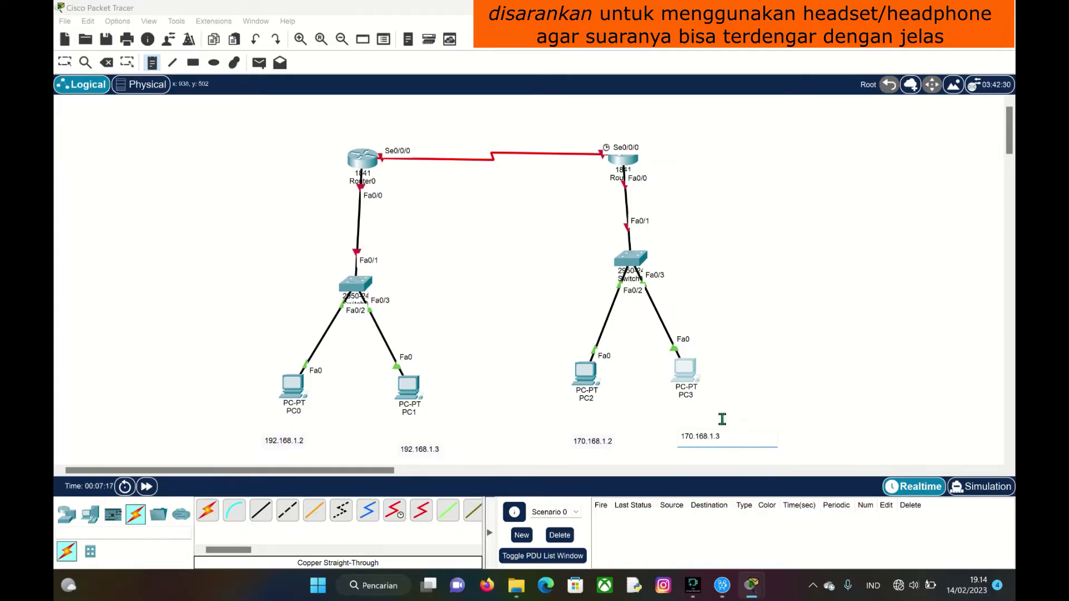
click(793, 367)
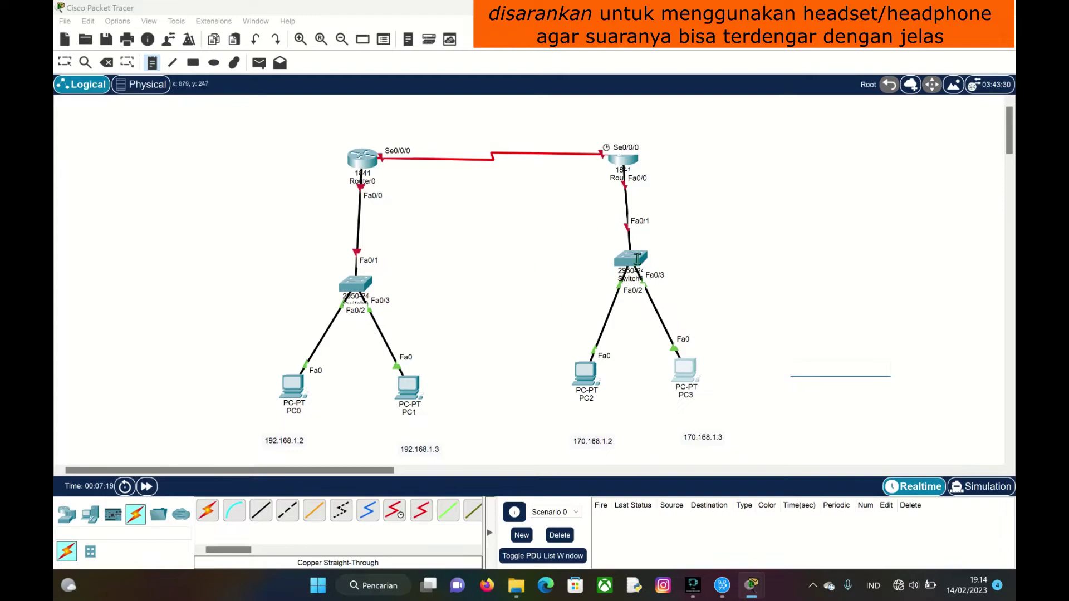
Label the Router0–Switch0 link with the note 192.168.1.1 and the Router1–Switch1 link with 170.168.1.1.
click(371, 230)
text(192.168.1.1)
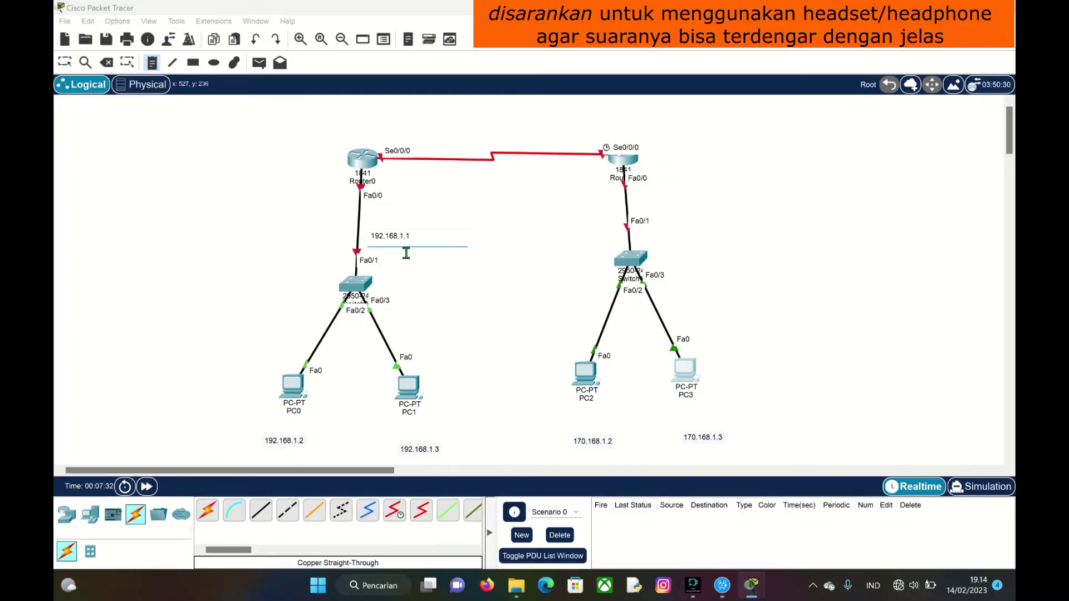
click(670, 213)
text(1)
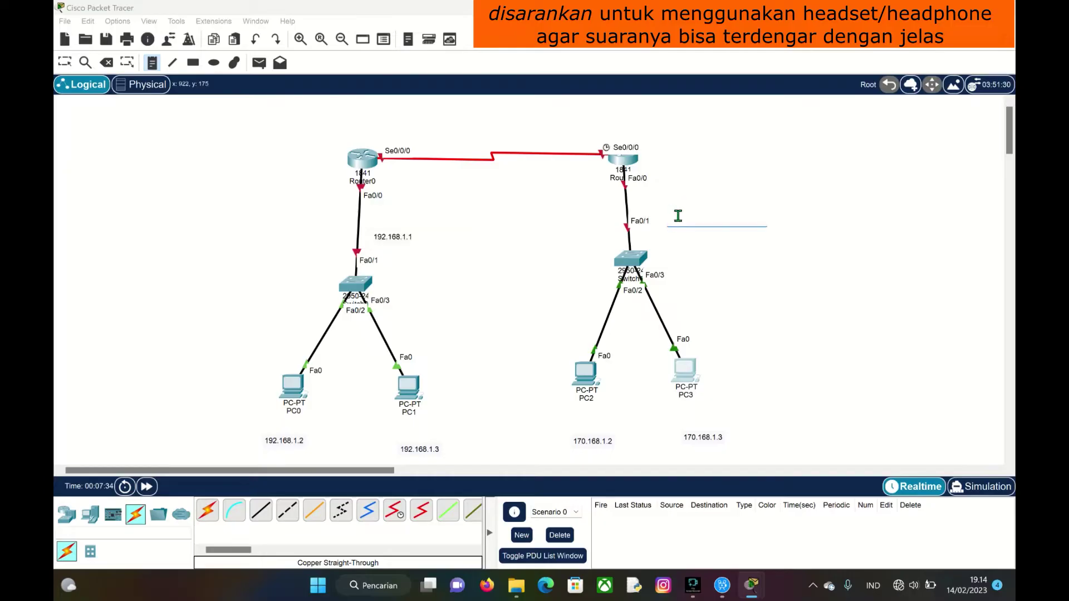
text(70.168.1.1)
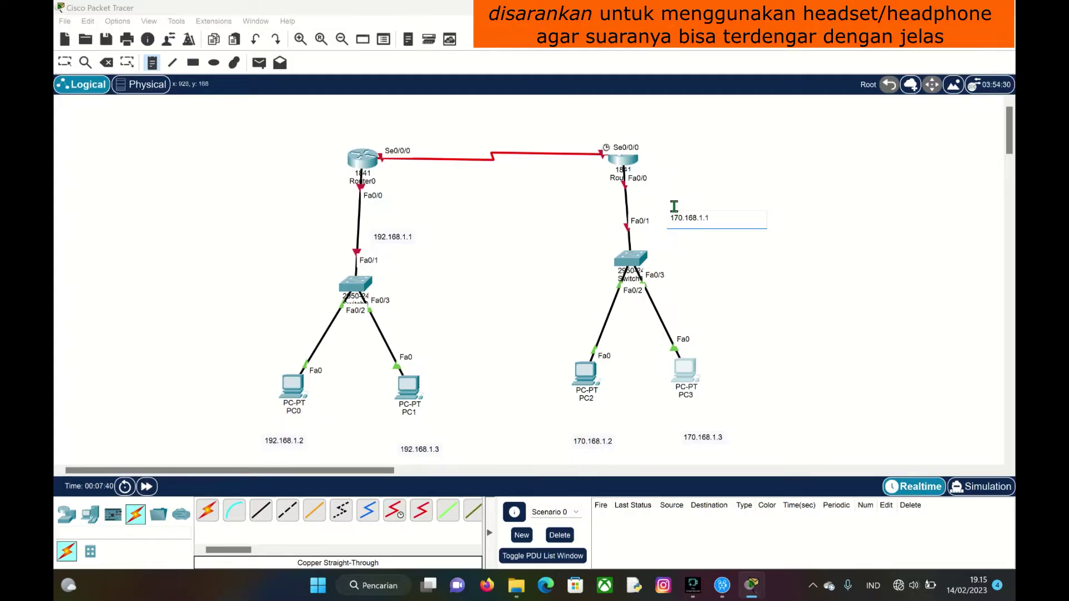
Add the text notes 172.168.1.2 above Router1 and 172.168.1.1 above Router0 for their serial interfaces.
click(598, 113)
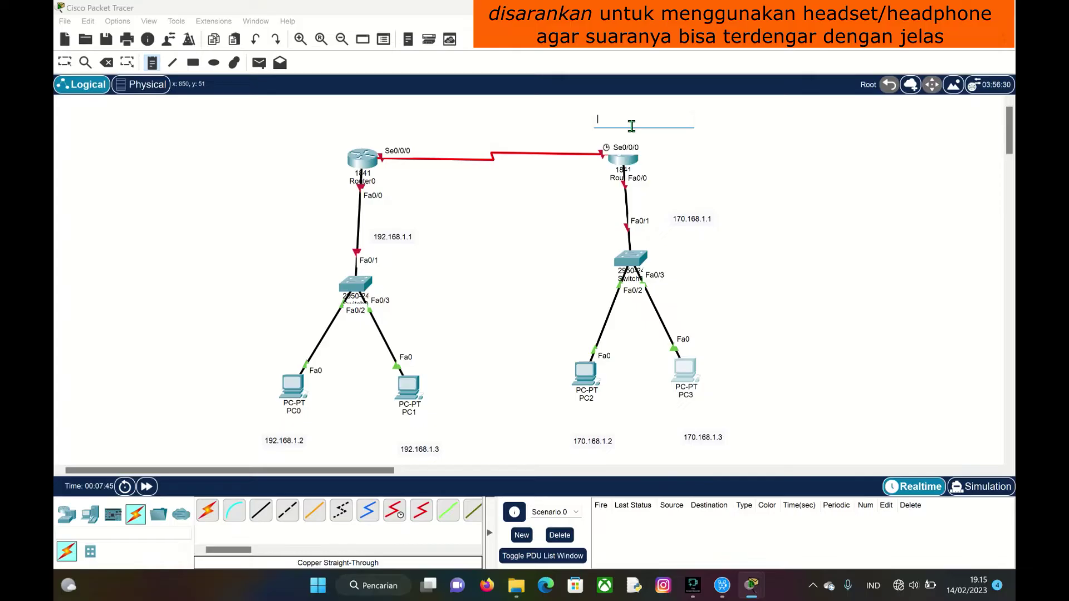
text(172.168.1.1)
click(339, 128)
text(172.16)
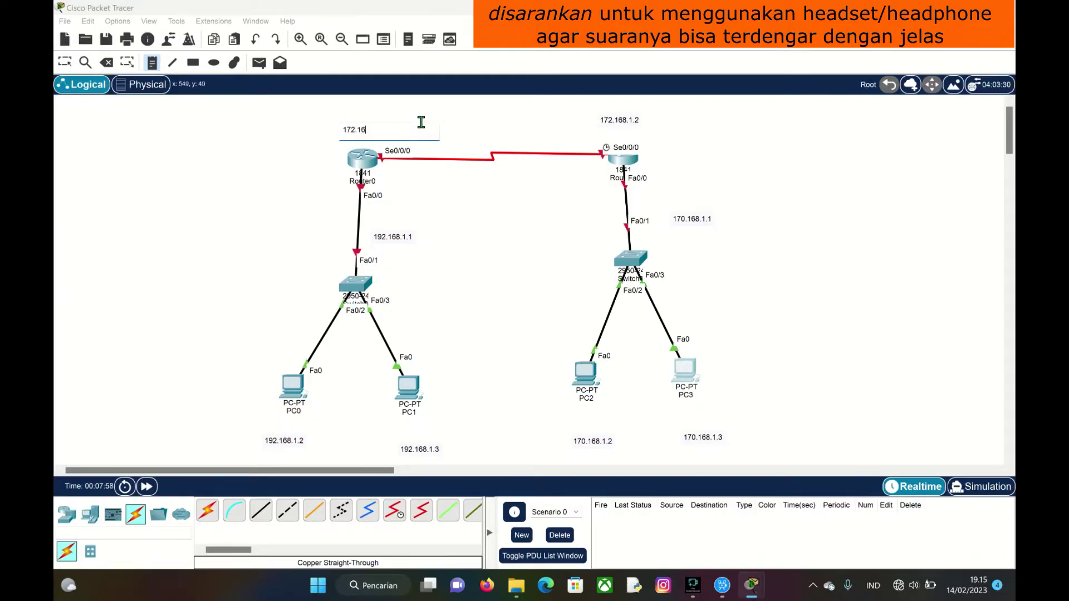
text(8.1.1)
Add the text note 255.255.255.252 above the serial link between Router0 and Router1.
click(462, 115)
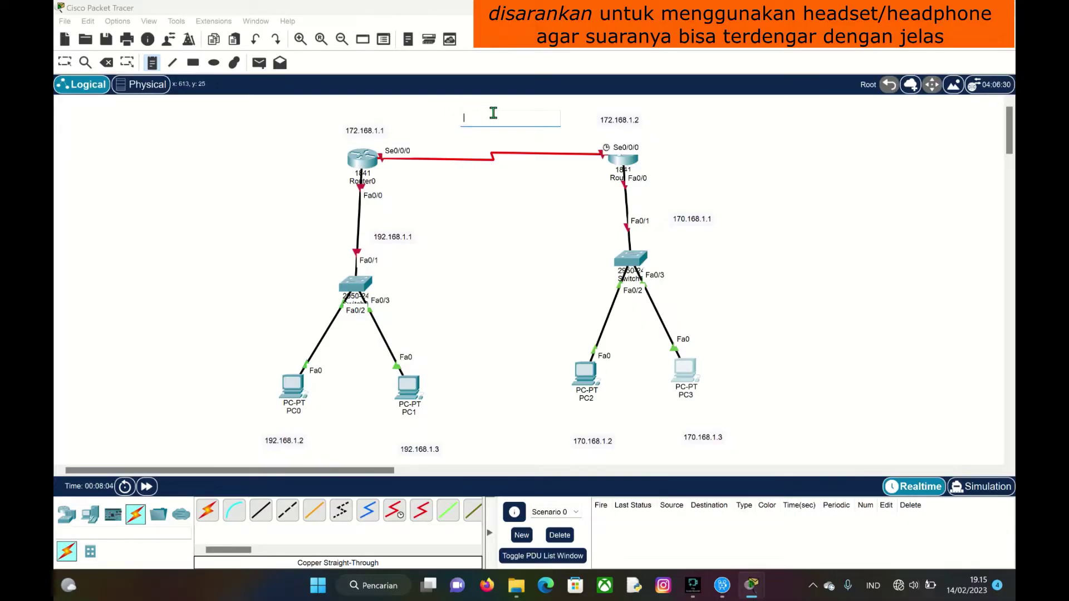
text(25)
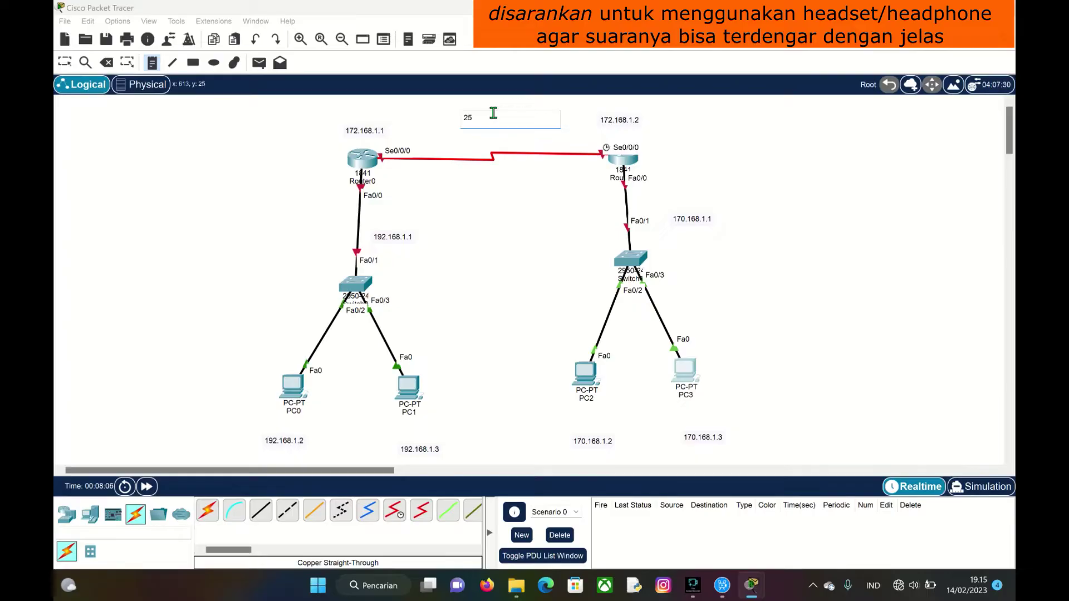
text(5.255.255.252)
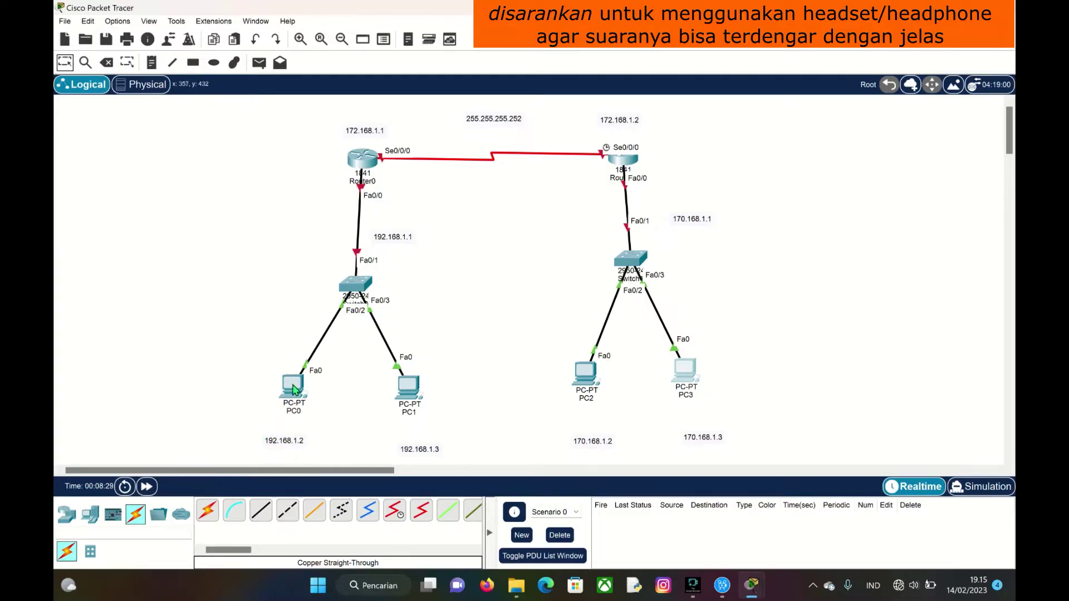
Set PC0's static IPv4 address to 192.168.1.2 with the default subnet mask 255.255.255.0.
mouse_move(297, 392)
click(292, 386)
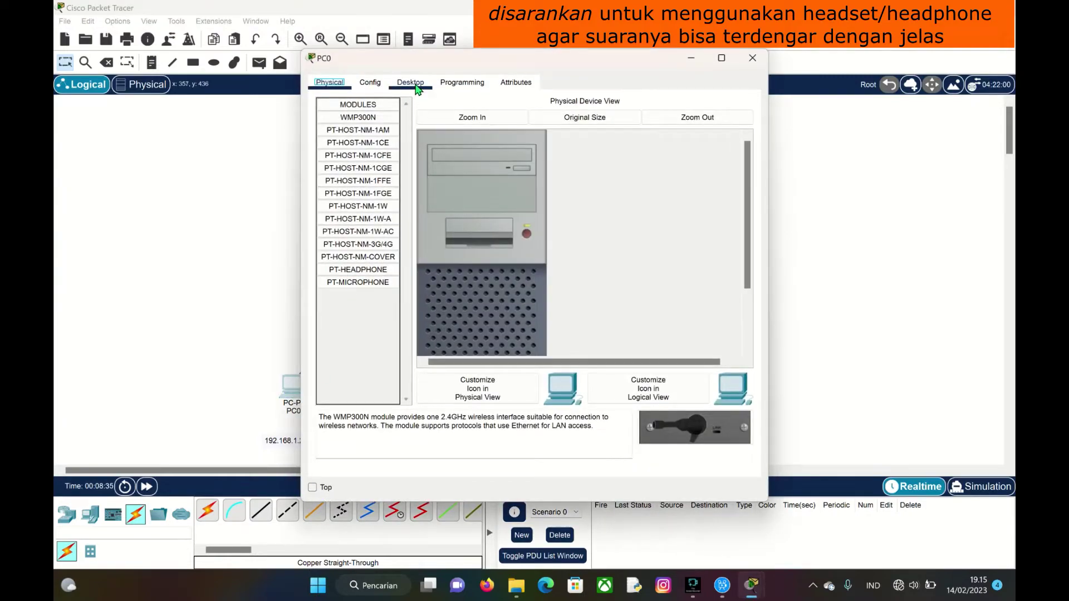
click(412, 84)
click(360, 162)
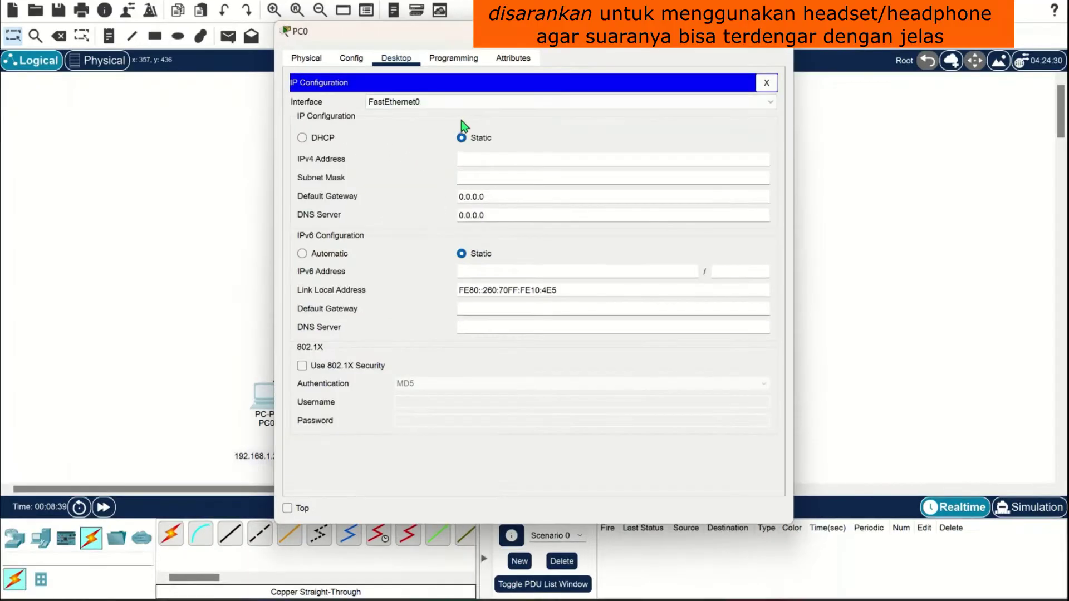
click(480, 171)
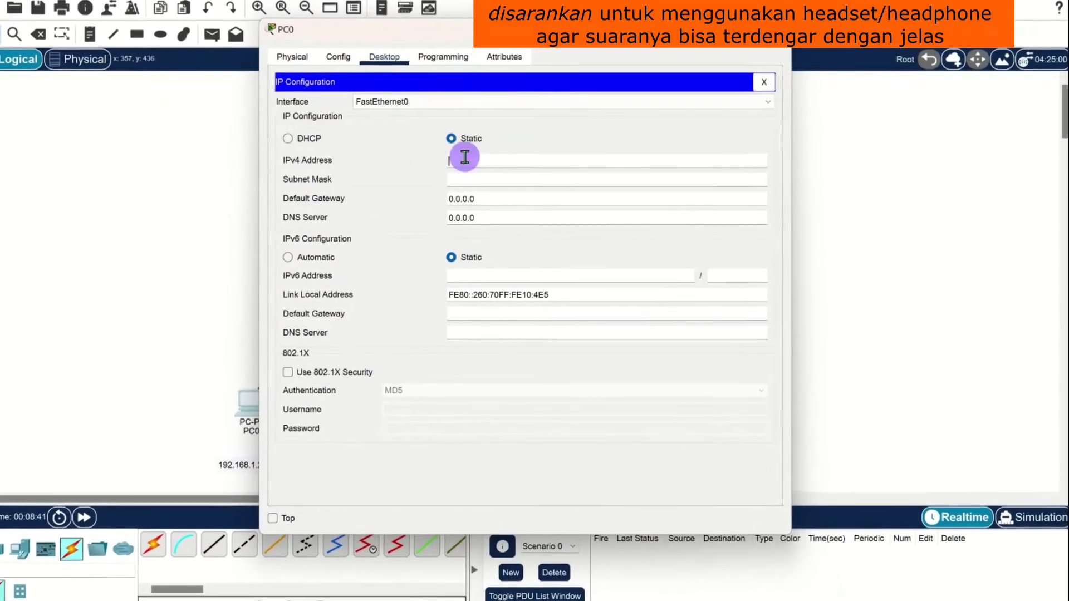
drag(498, 29, 639, 19)
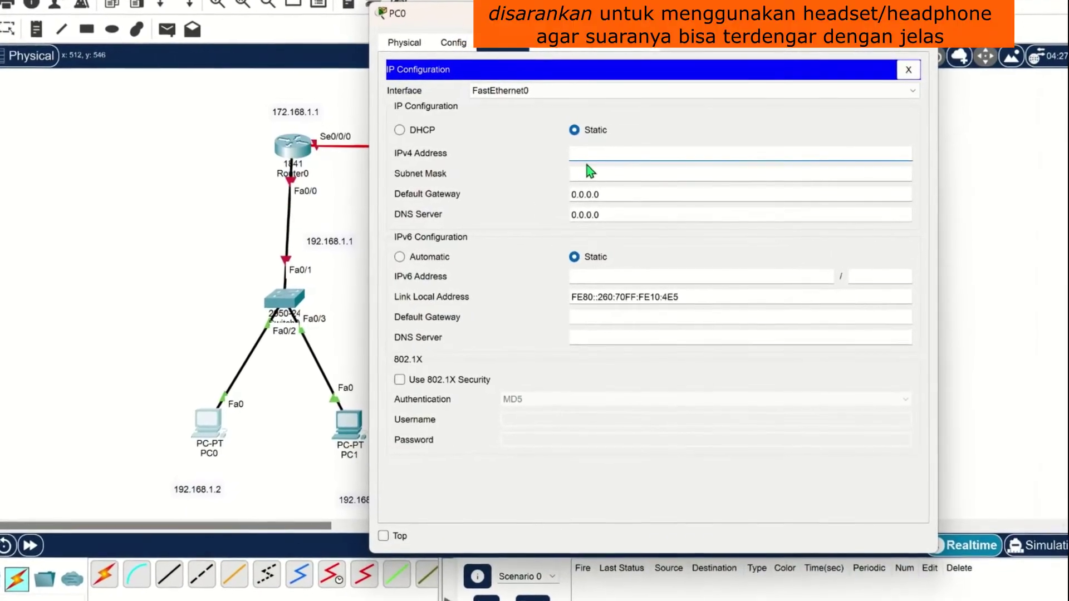
text(192.168)
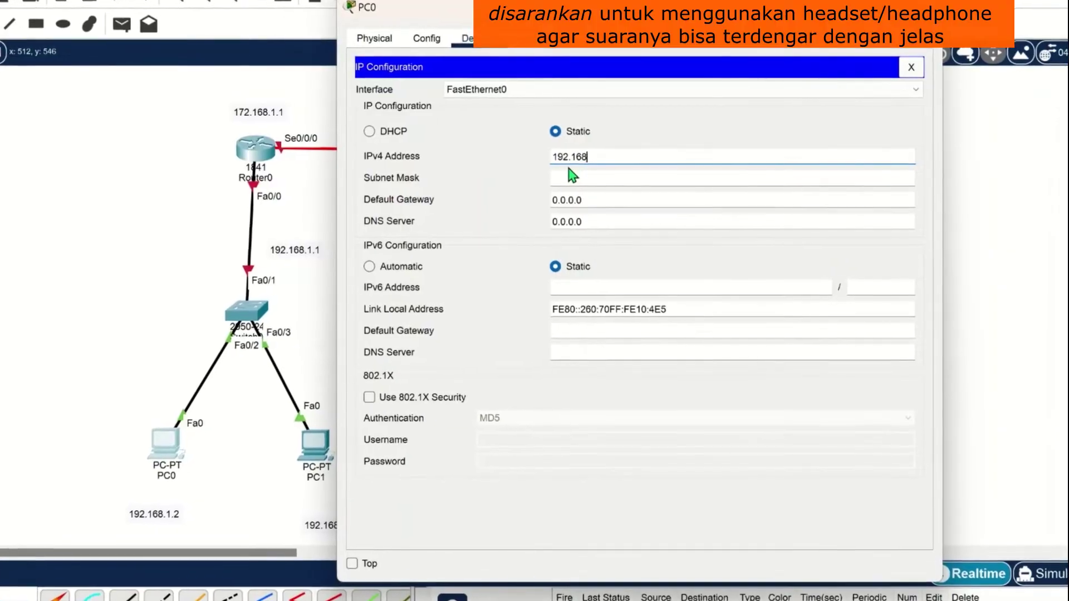
text(.1.2)
click(572, 187)
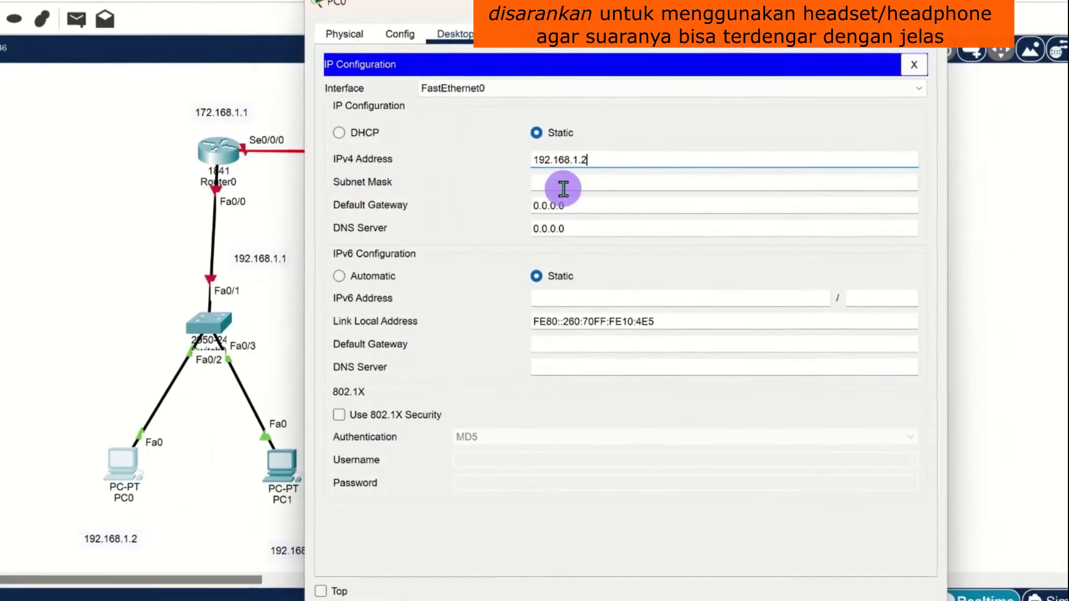
Set PC0's IPv4 default gateway to 192.168.1.1 and close its configuration.
click(583, 205)
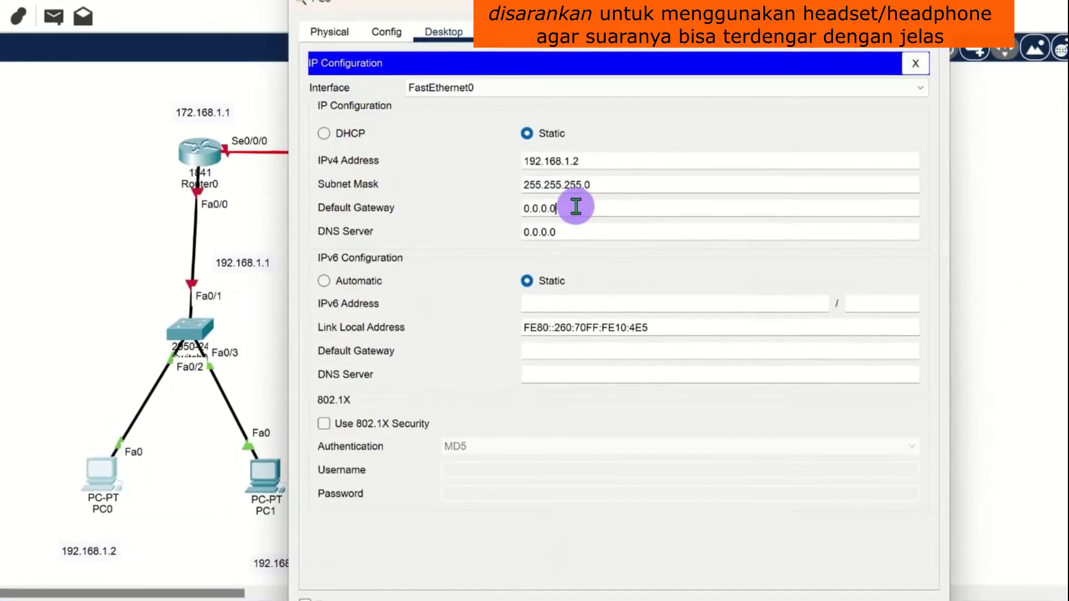
key(BackSpace)
key(BackSpace)
key(BackSpace)
key(BackSpace)
key(BackSpace)
key(BackSpace)
key(BackSpace)
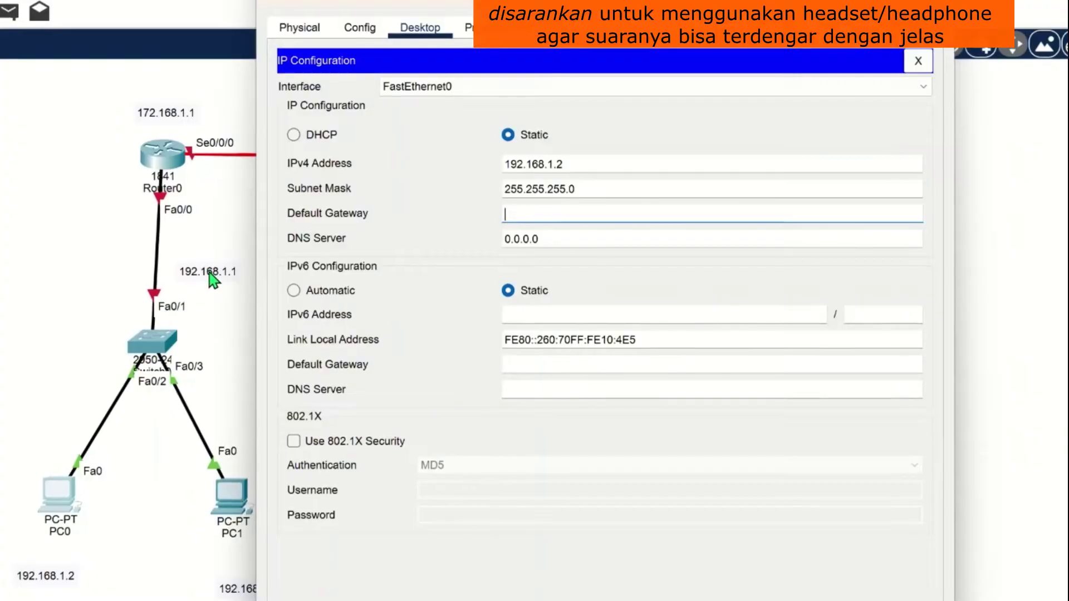
text(192.168)
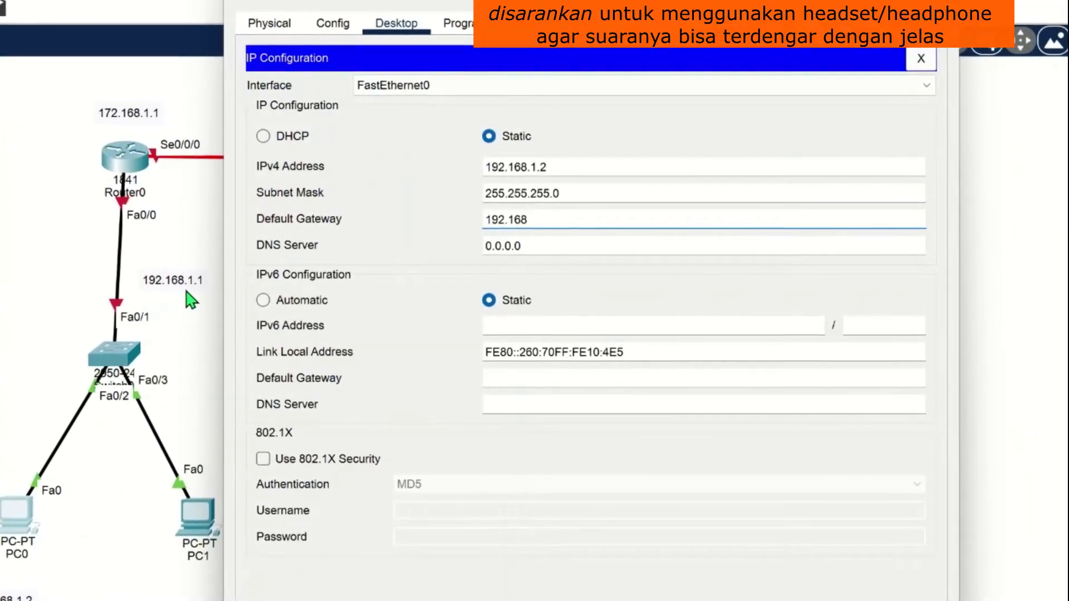
text(.1.1)
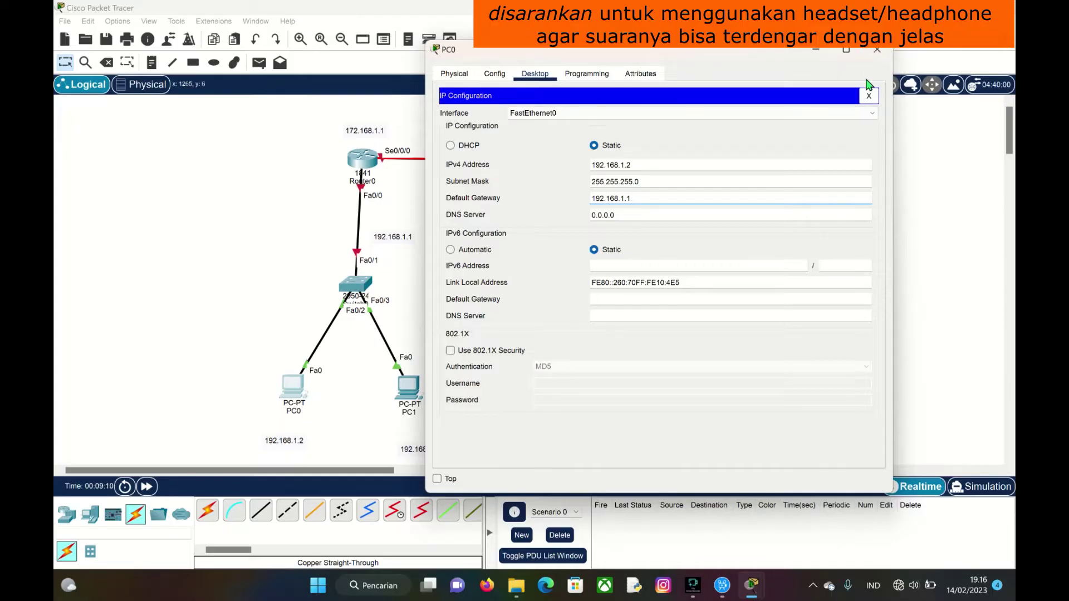
click(877, 52)
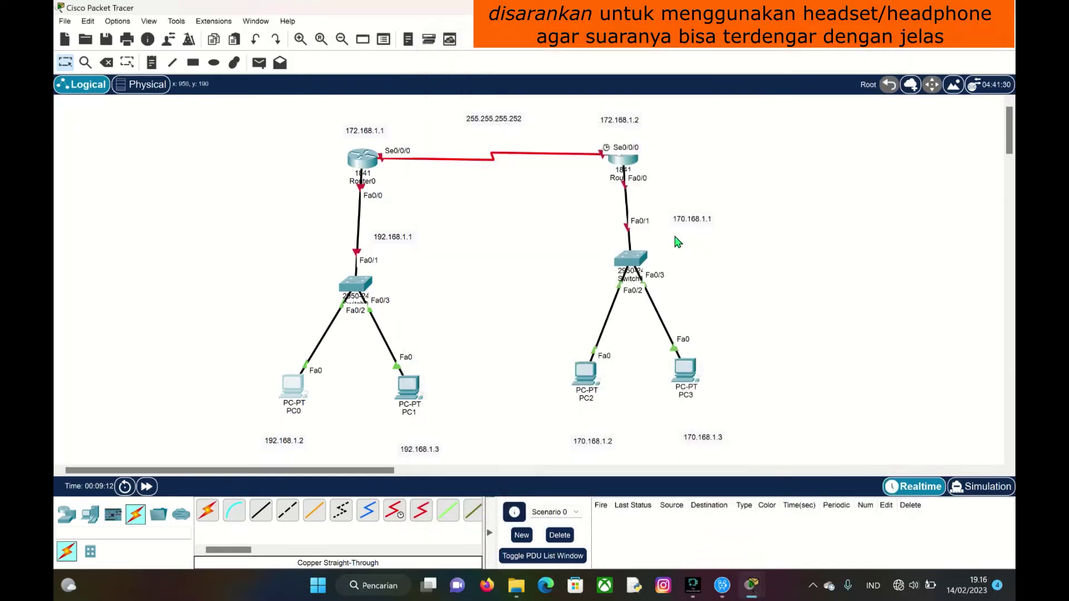
Set PC1's static IPv4 address to 192.168.1.3 with the default subnet mask 255.255.255.0.
click(408, 402)
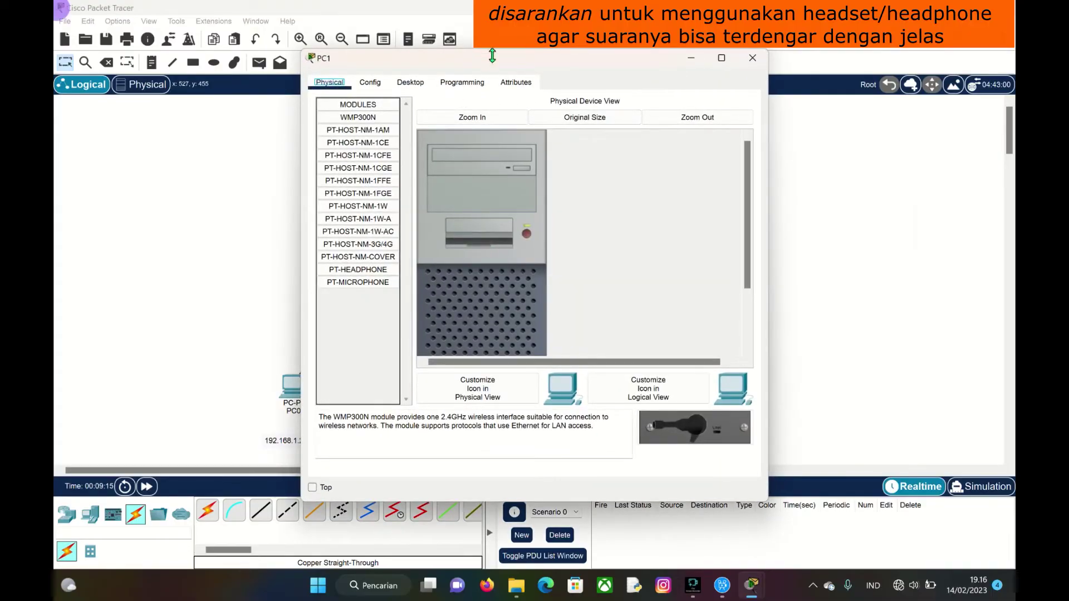
drag(545, 67, 681, 50)
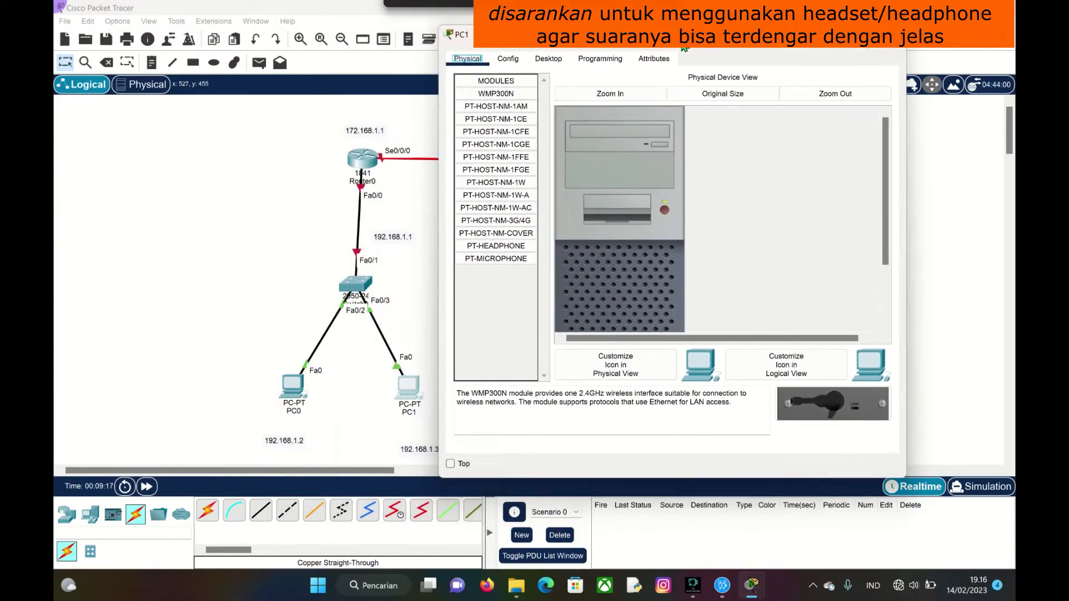
click(545, 66)
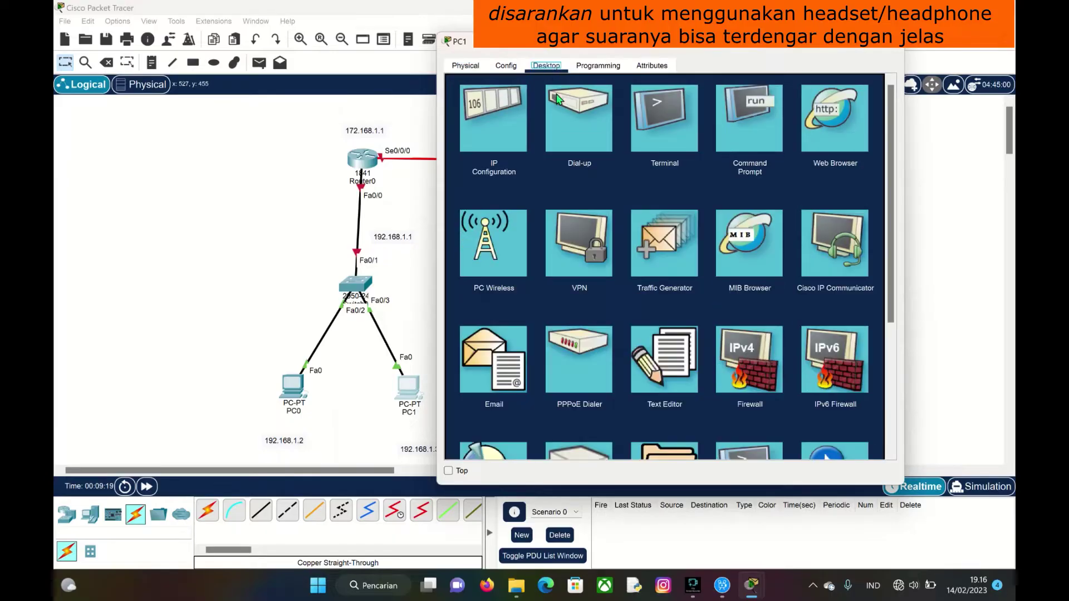
click(491, 134)
click(619, 158)
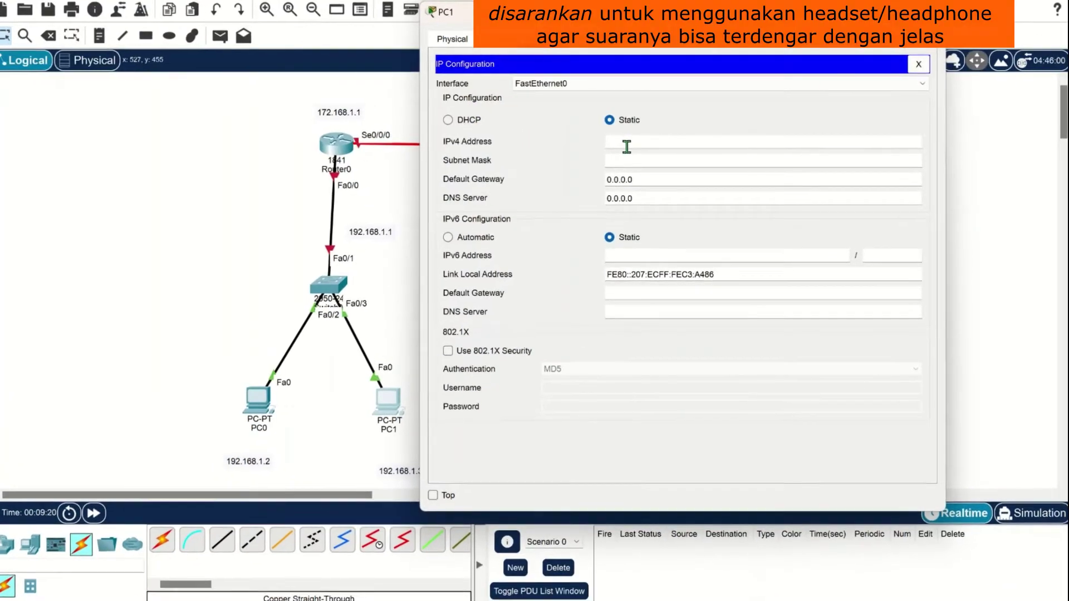
text(192.168.1)
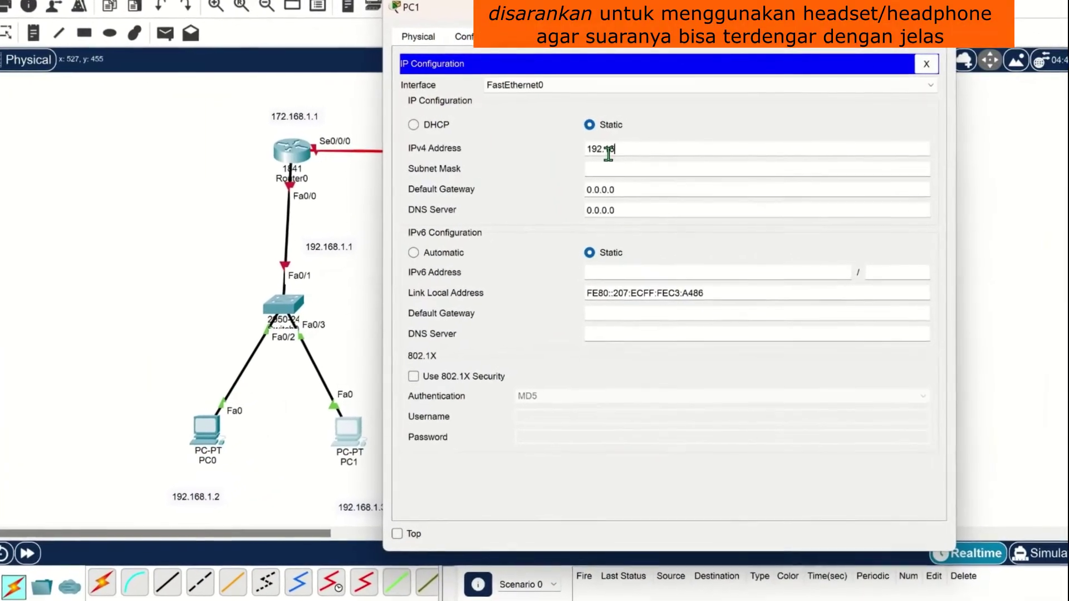
text(.3)
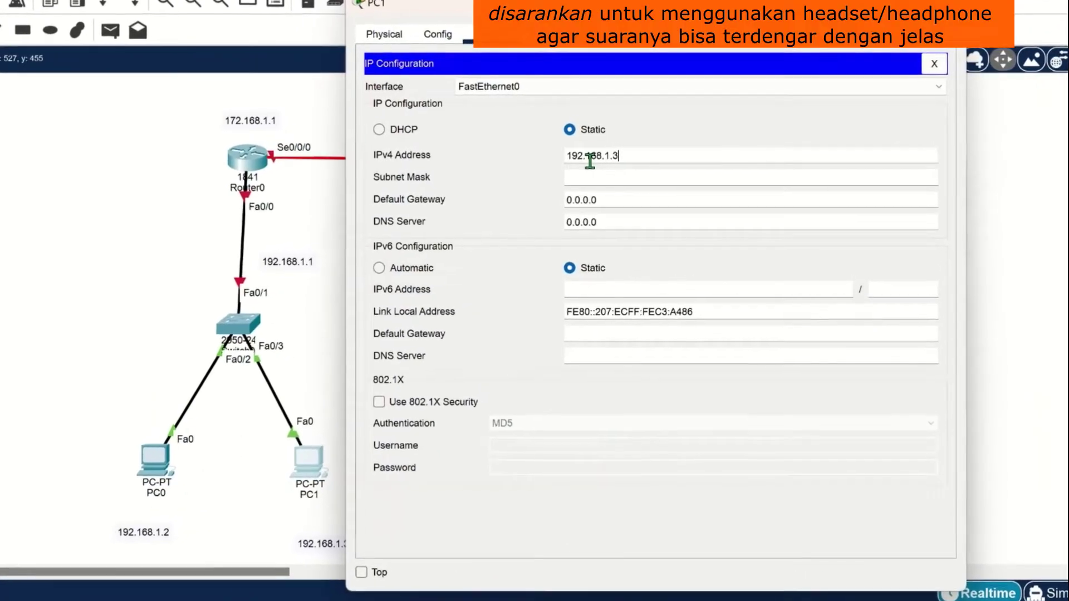
click(579, 184)
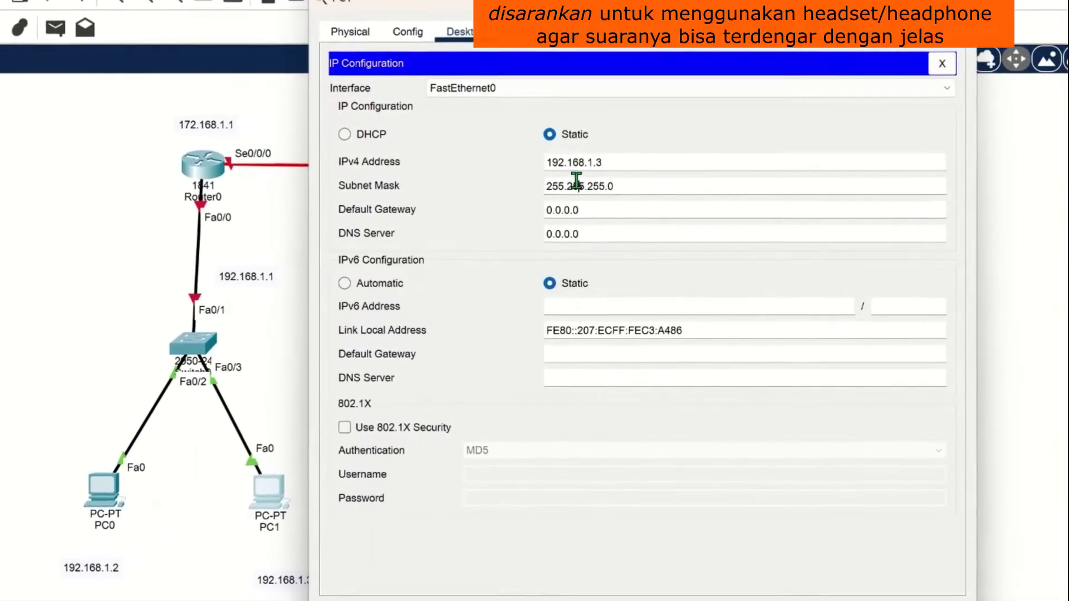
Set PC1's IPv4 default gateway to 192.168.1.1 and return to the topology.
click(608, 218)
text(19)
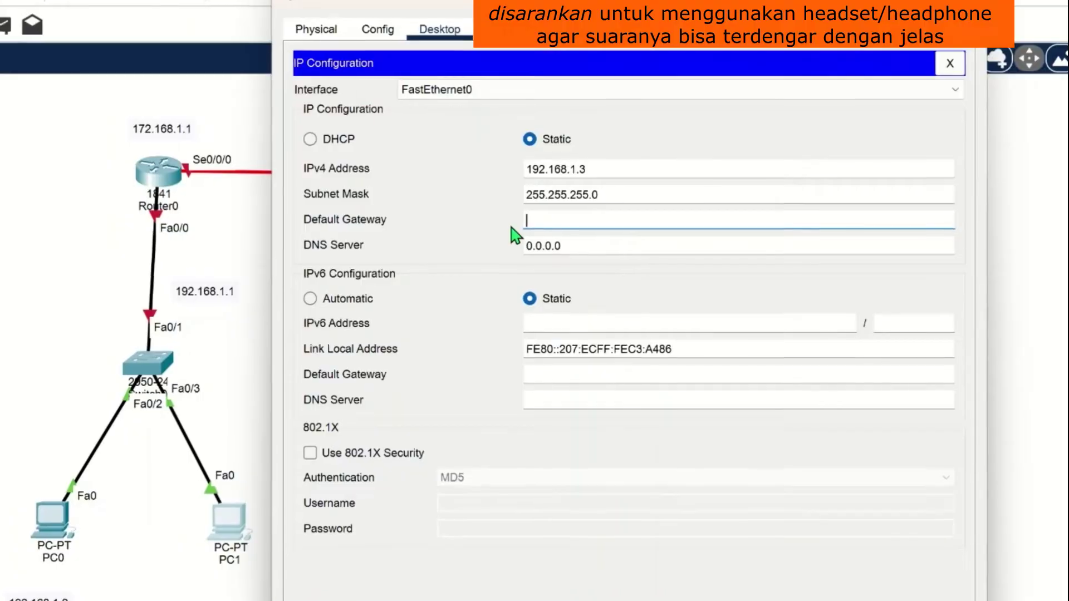
text(2.168.)
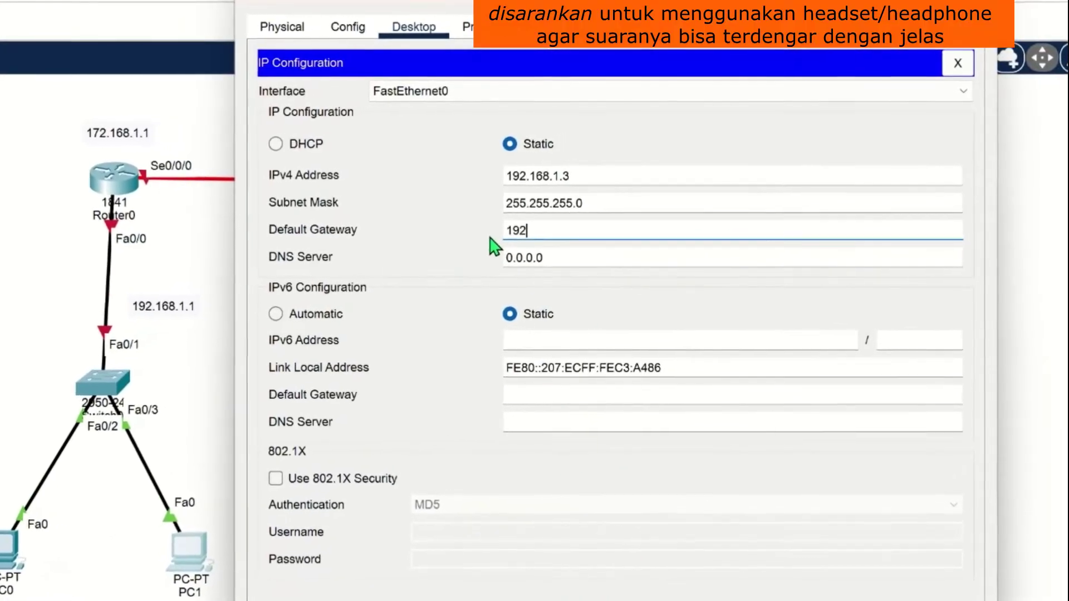
text(1.1)
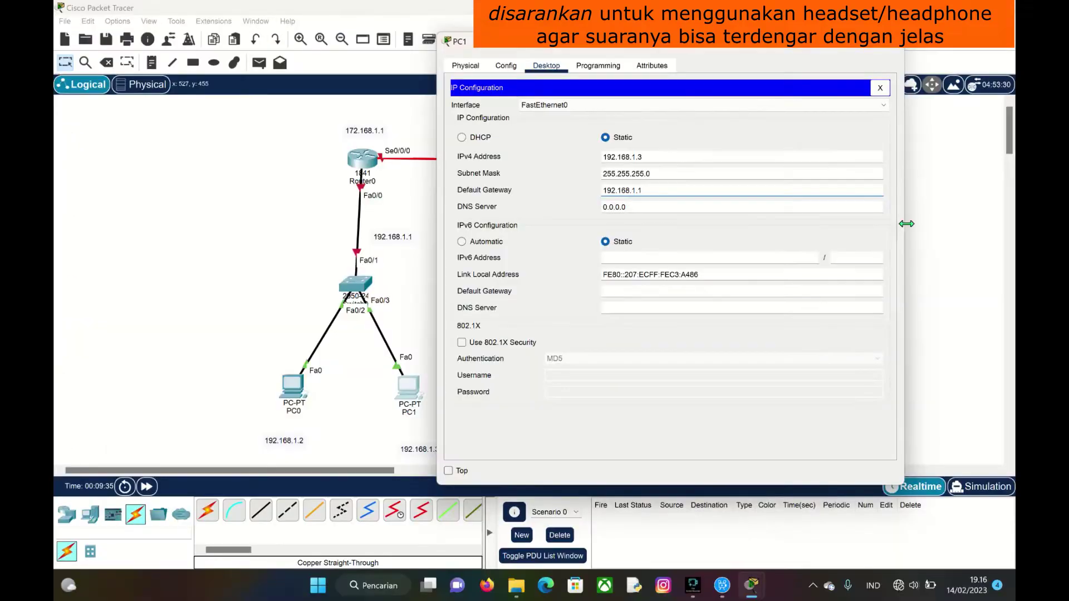
click(938, 228)
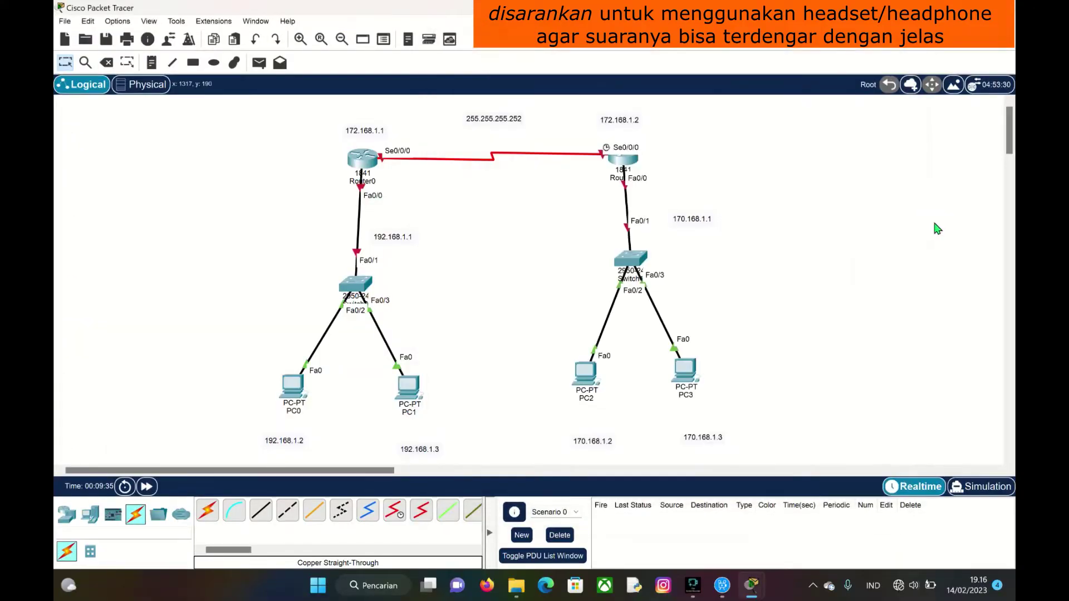
Set PC2's static IPv4 address to 170.168.1.2 with the default subnet mask 255.255.0.0.
click(589, 386)
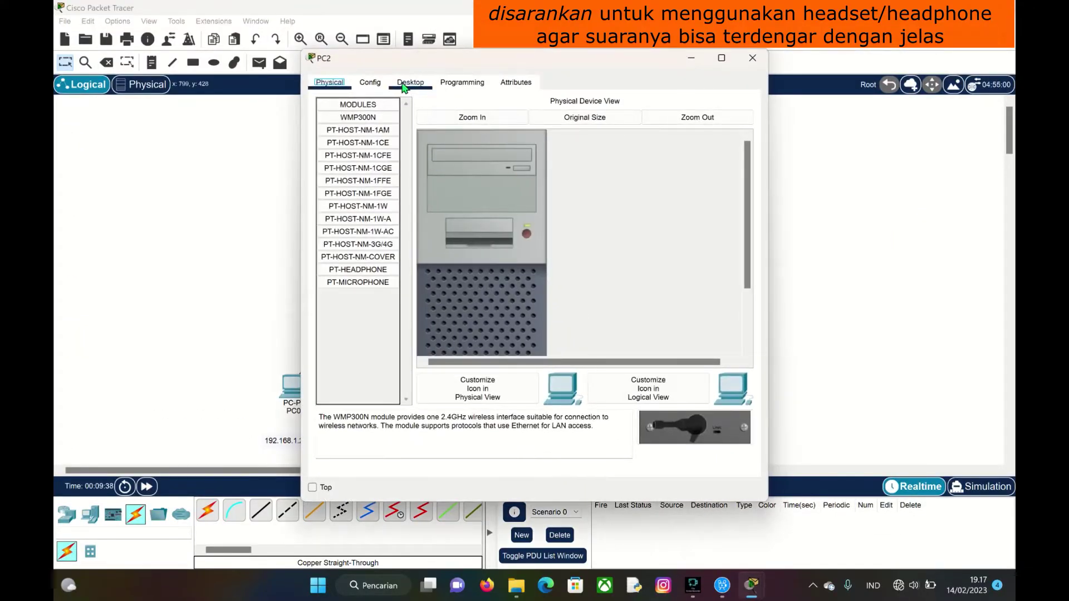
click(403, 83)
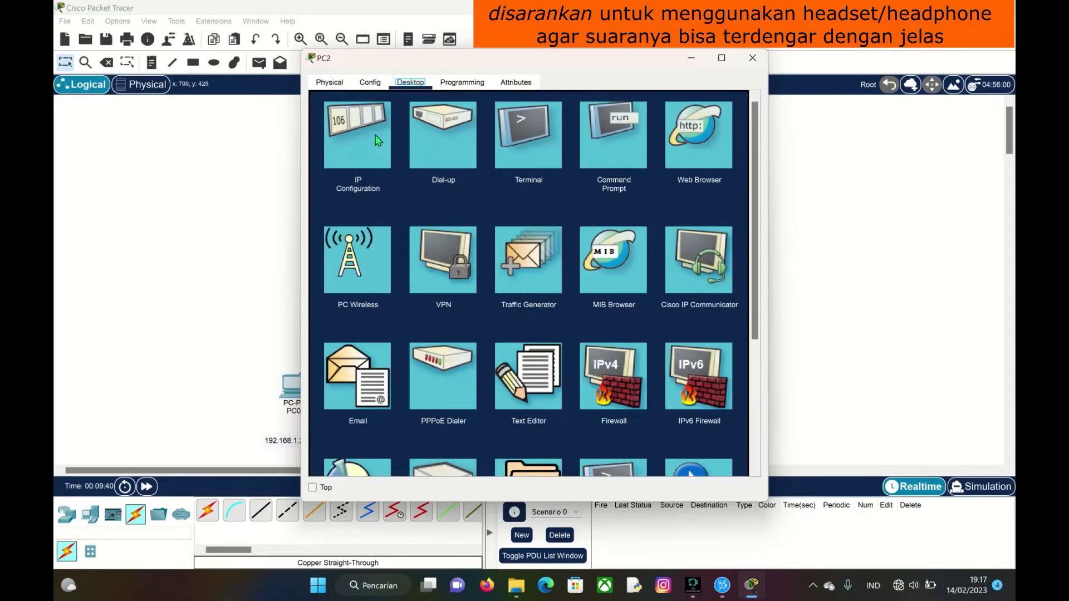
click(382, 136)
click(506, 49)
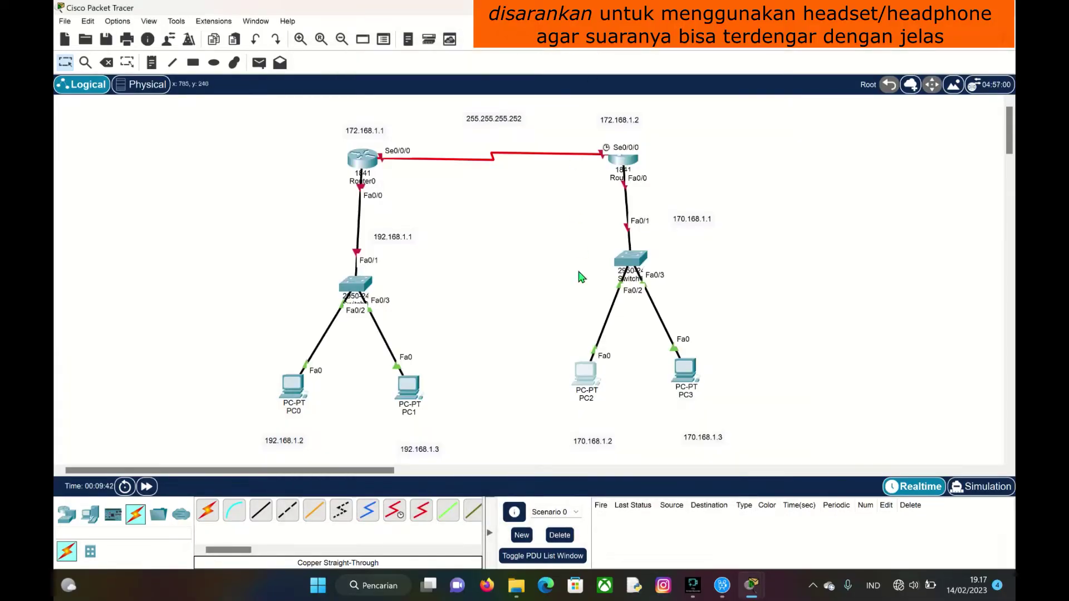
click(590, 380)
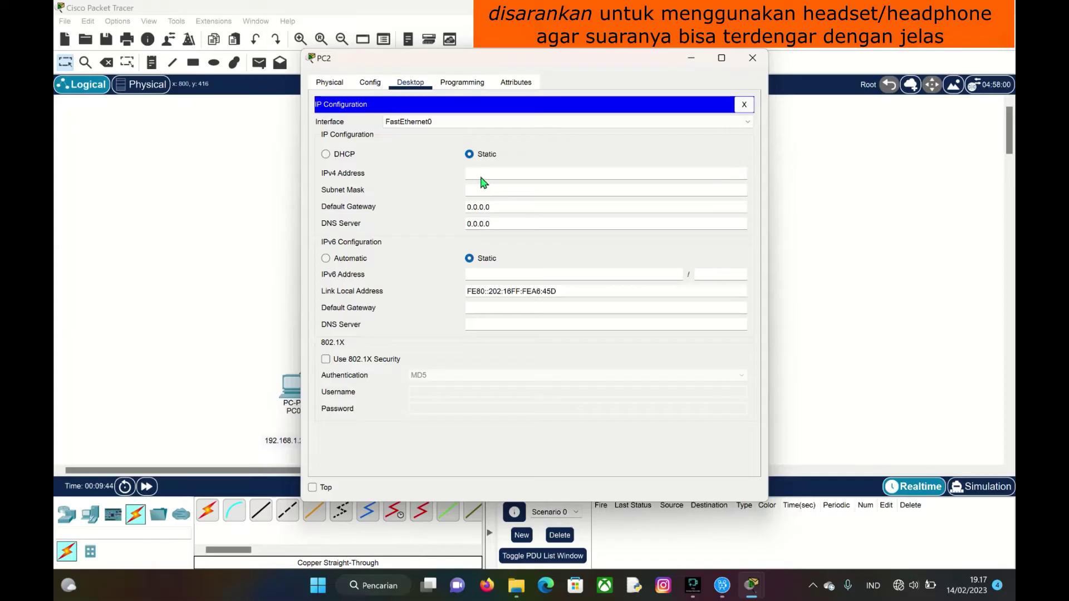
drag(518, 56, 310, 34)
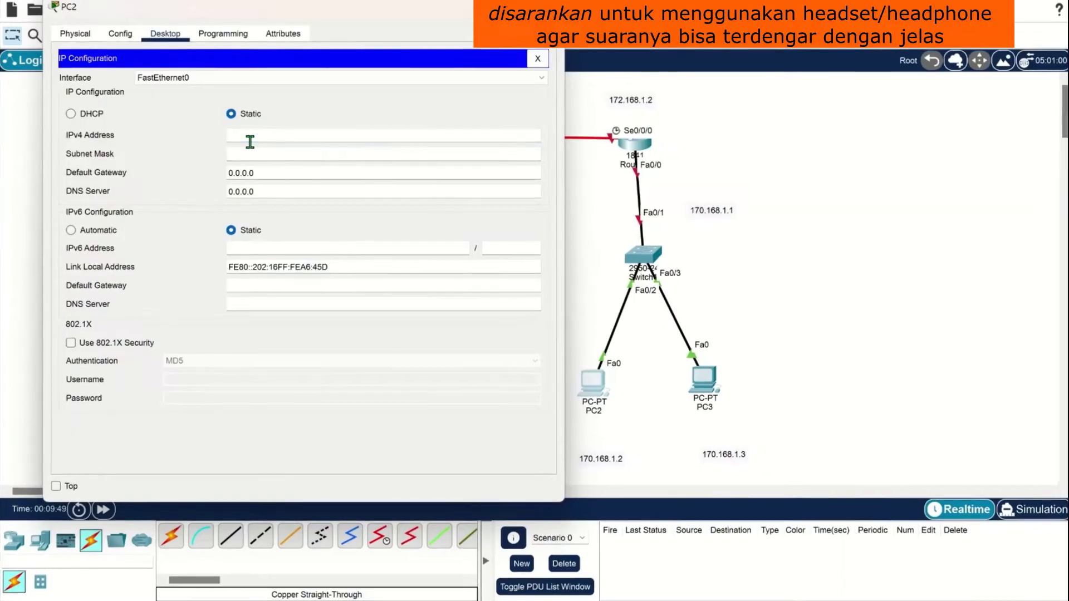
text(17)
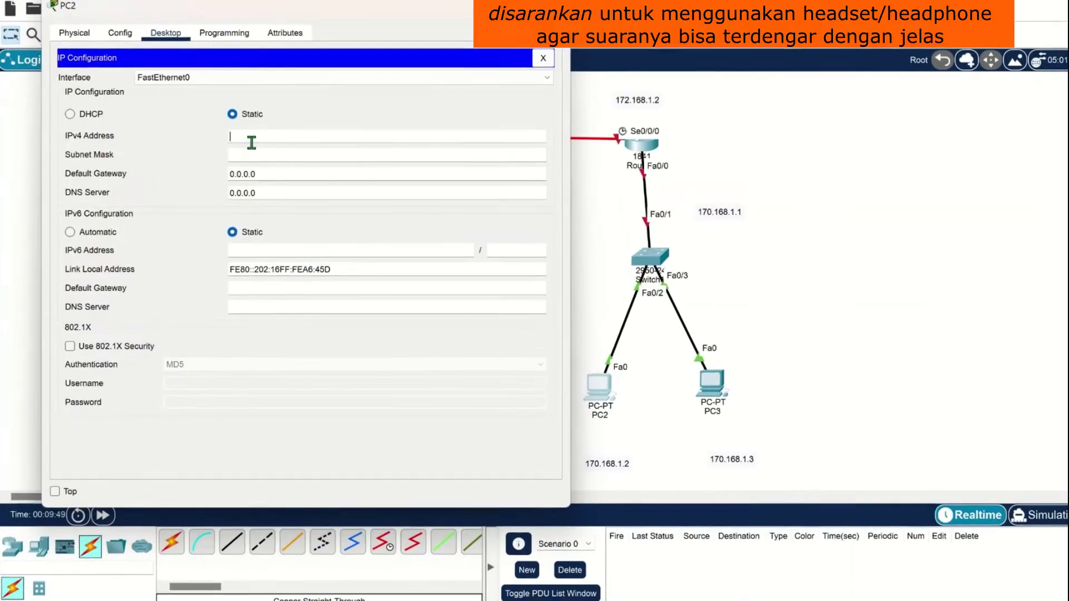
text(0.)
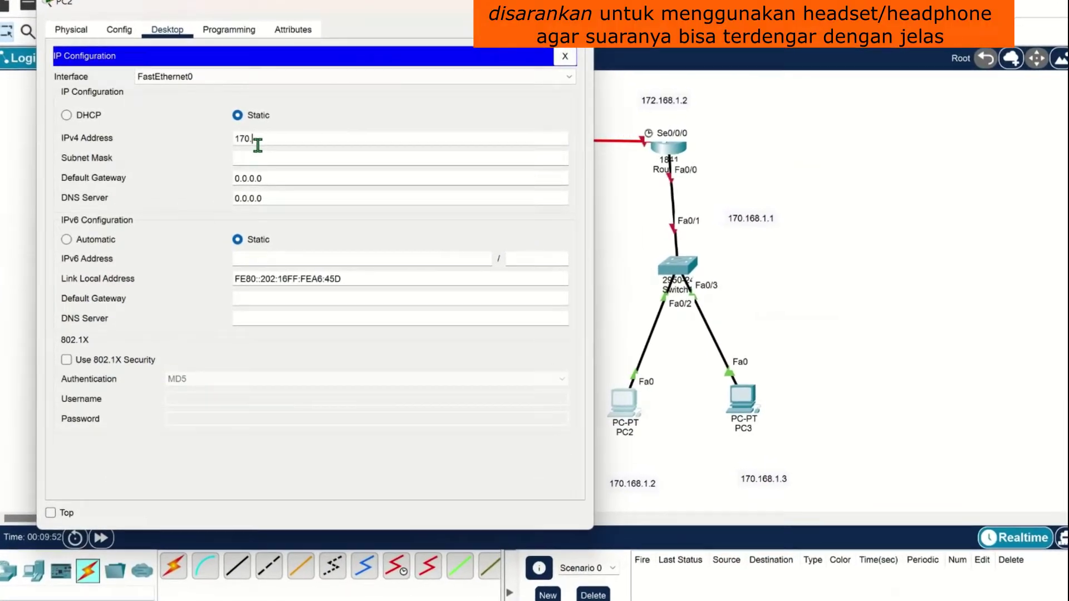
text(168.1)
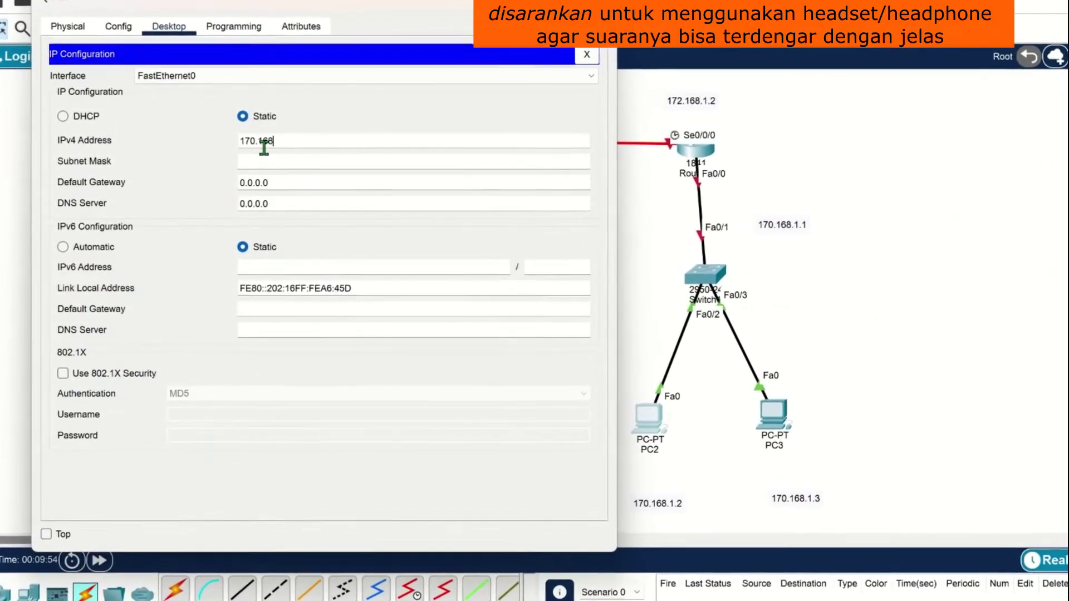
text(.2)
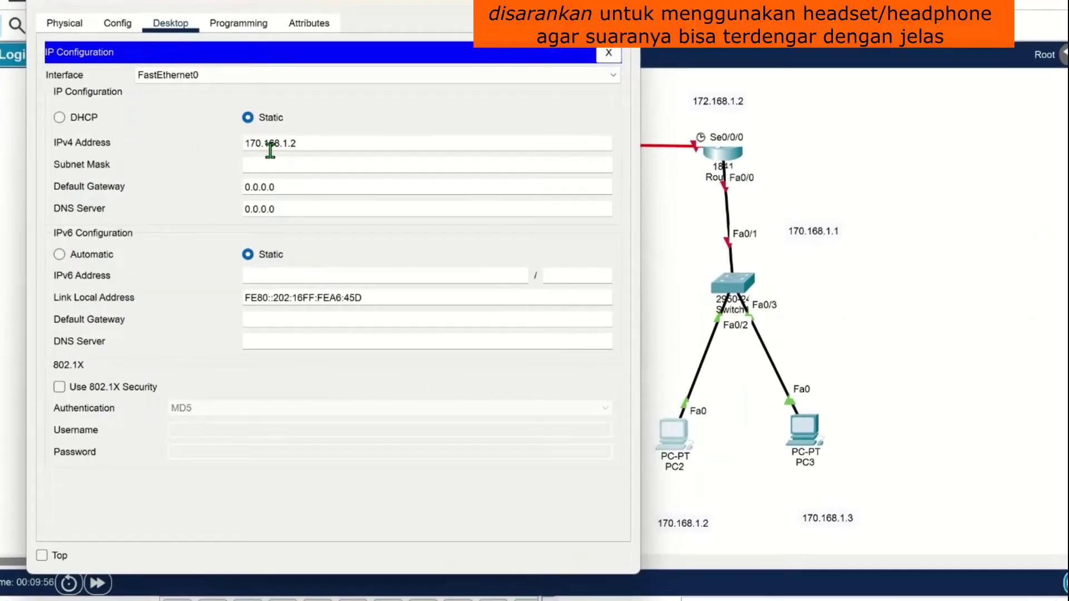
click(305, 166)
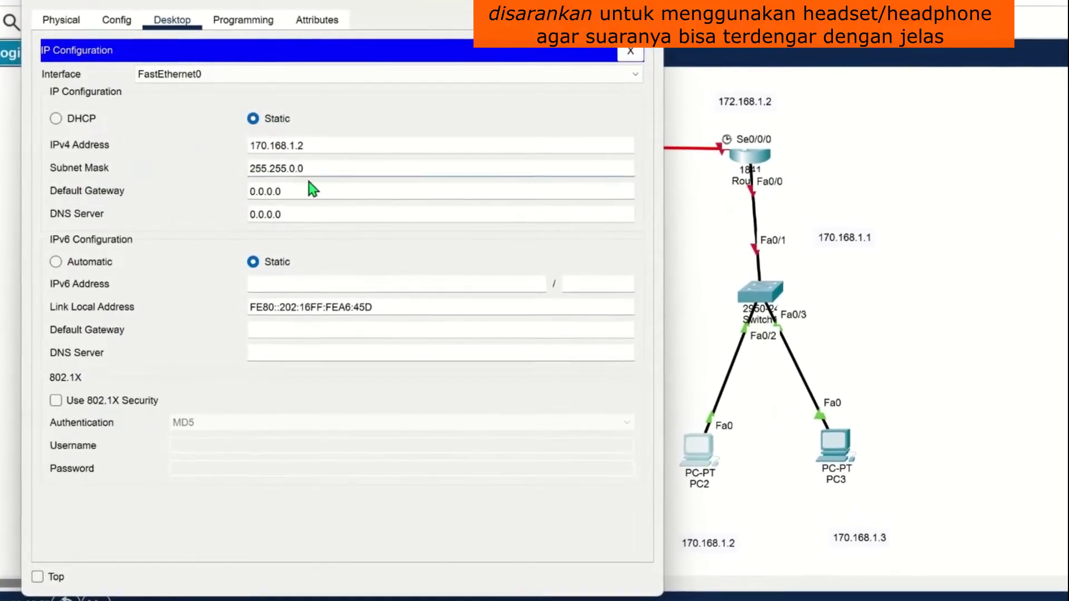
Set PC2's IPv4 default gateway to 170.168.1.1 and close its configuration.
click(327, 189)
key(BackSpace)
key(BackSpace)
key(BackSpace)
key(BackSpace)
key(BackSpace)
key(BackSpace)
key(BackSpace)
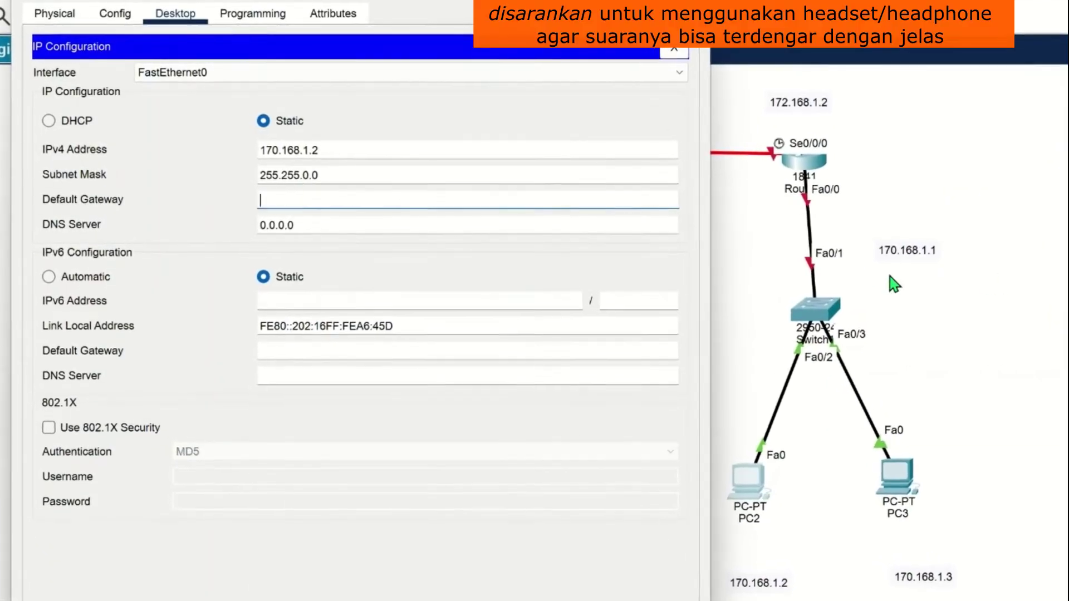
text(170)
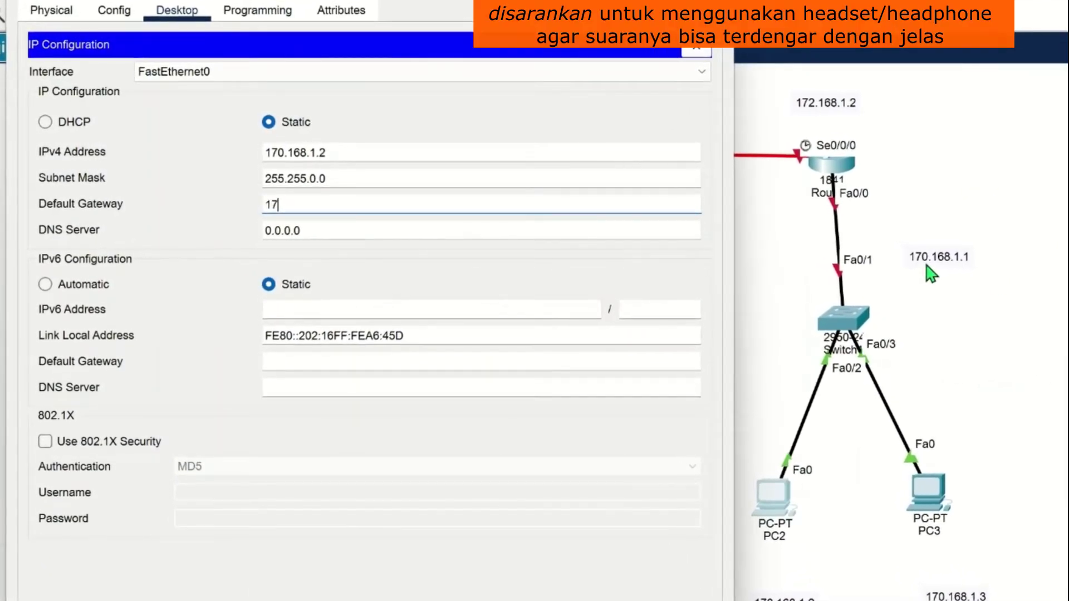
text(.168)
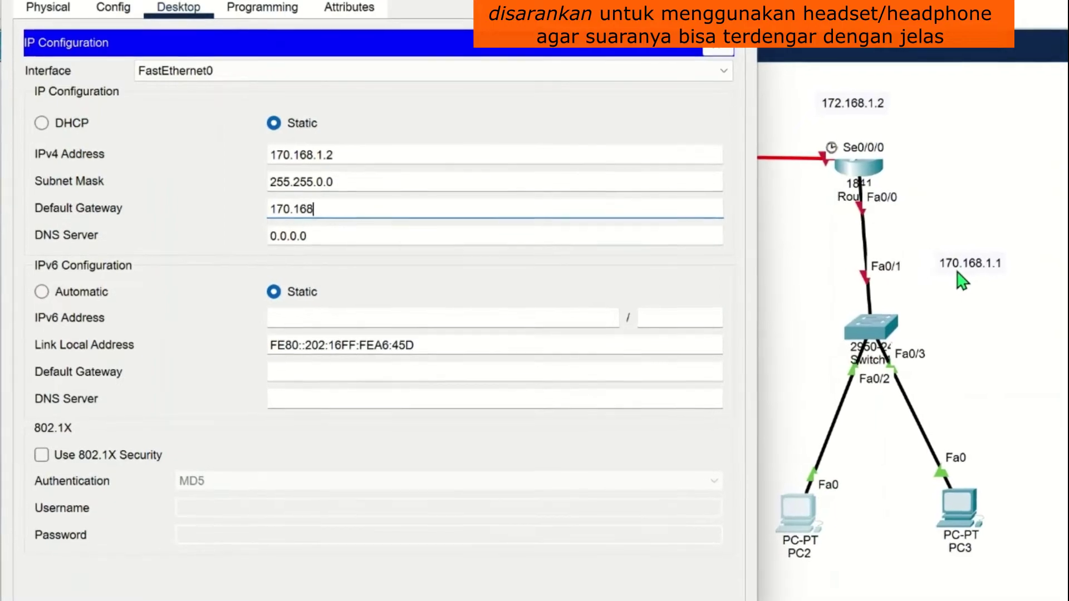
text(.1.1)
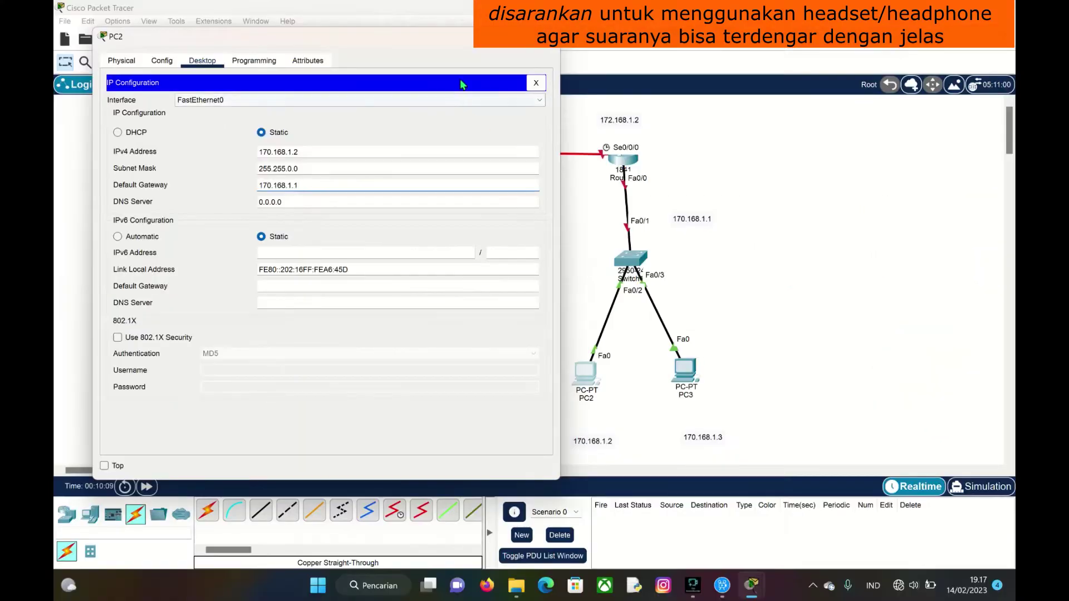
click(546, 36)
Set PC3's static IPv4 address to 170.168.1.3 with the default subnet mask 255.255.0.0.
click(686, 371)
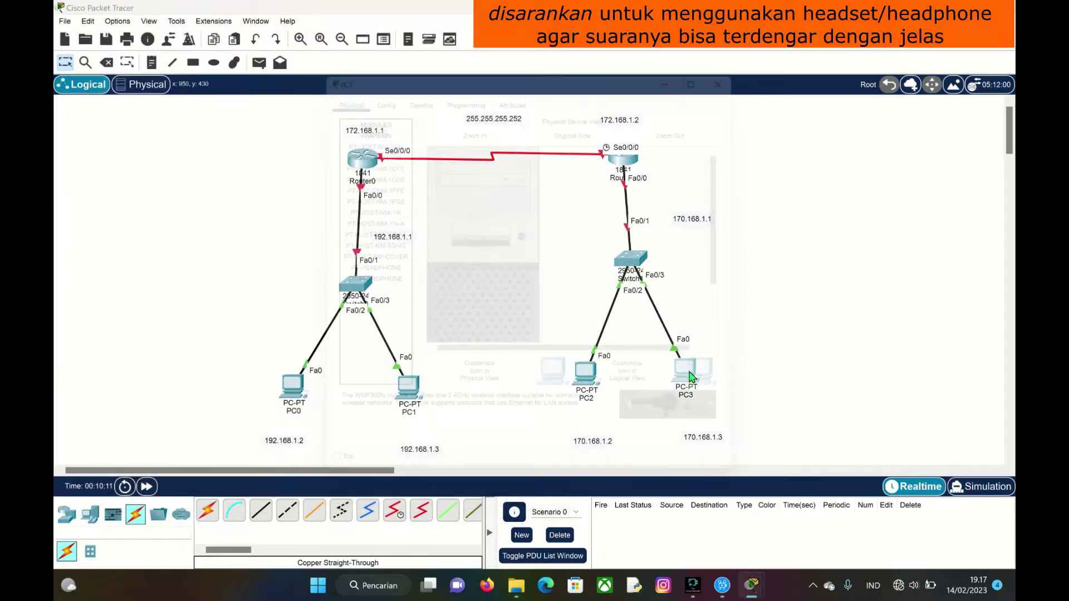
click(412, 83)
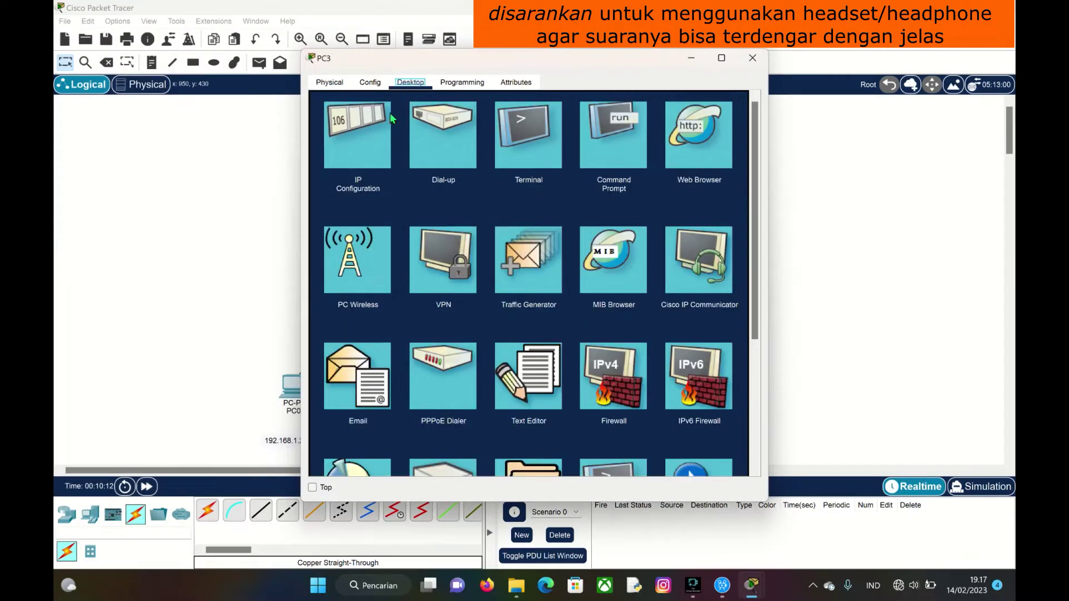
click(359, 154)
drag(482, 61, 351, 58)
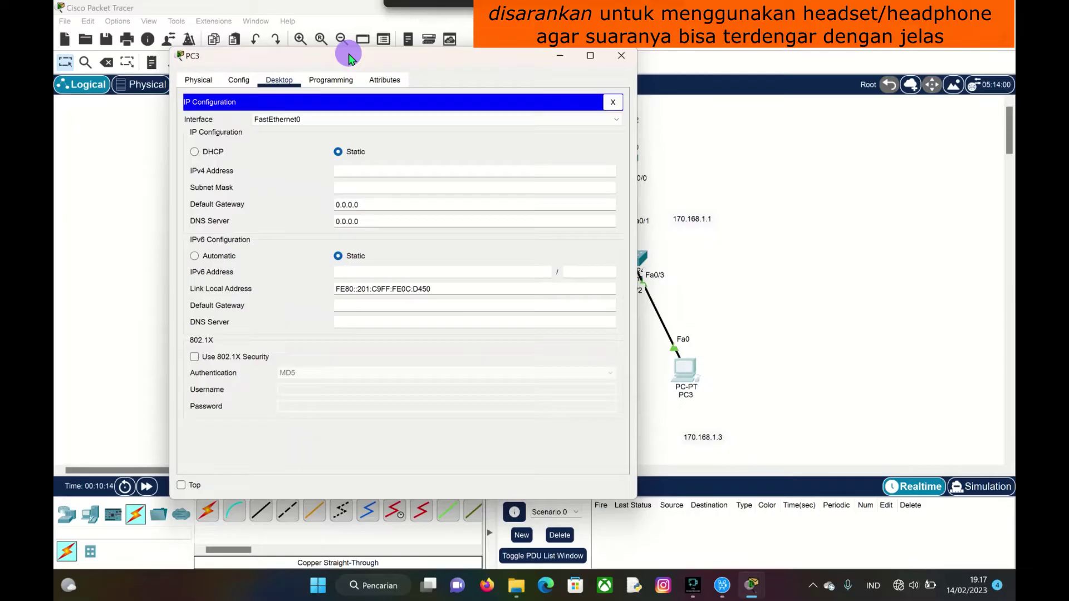
click(388, 172)
text(168)
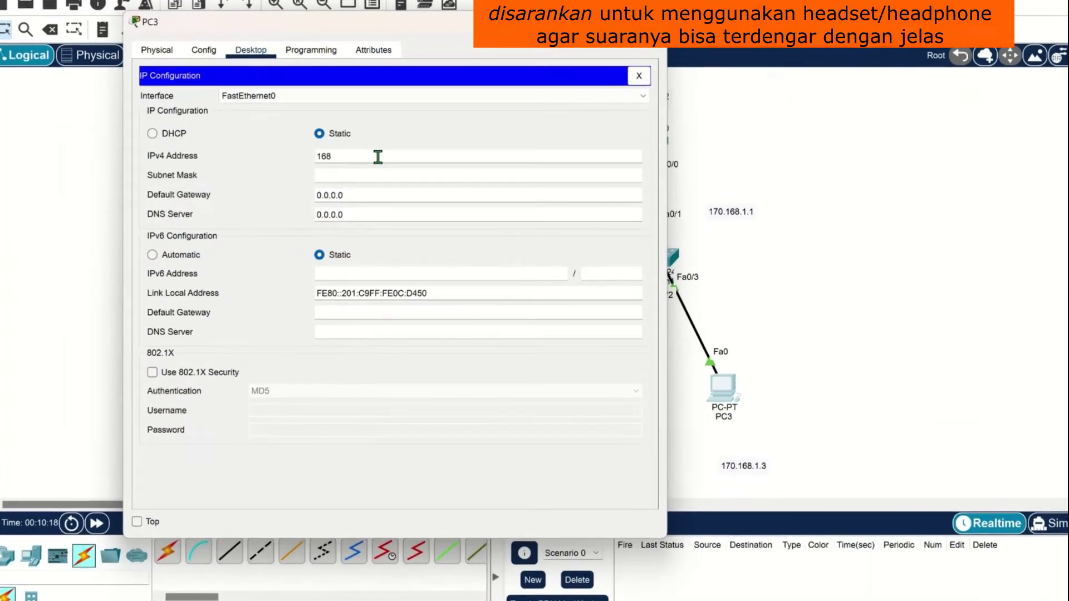
key(BackSpace)
key(BackSpace)
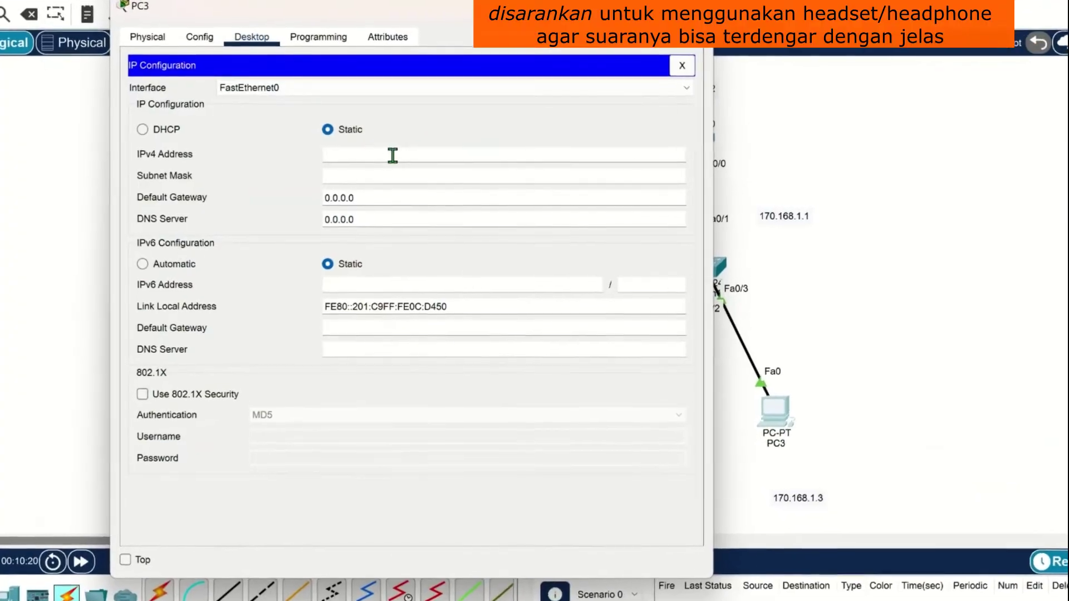
text(70.168)
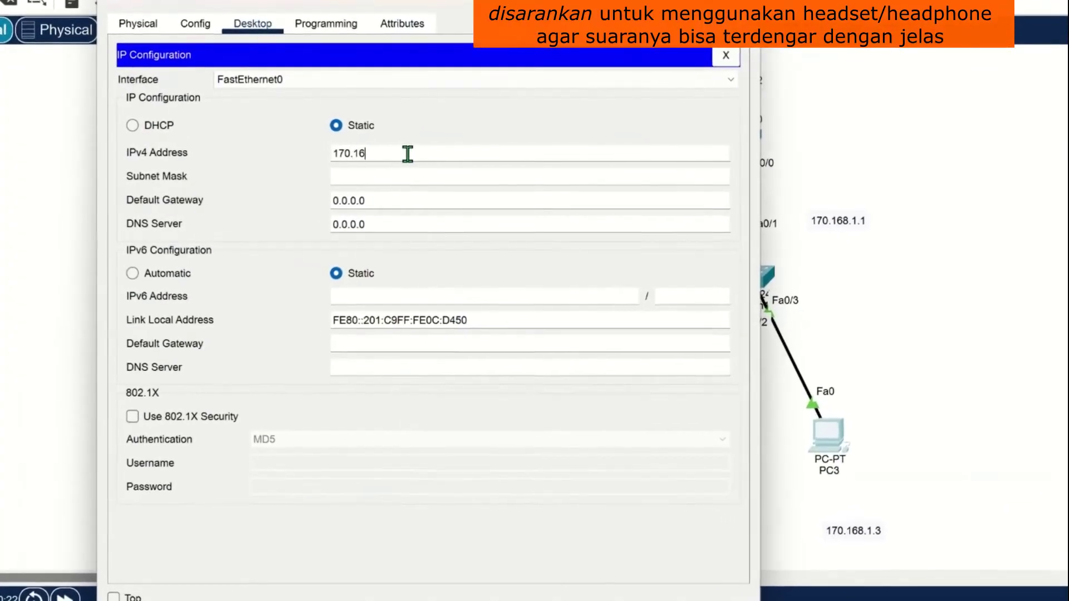
text(.1.3)
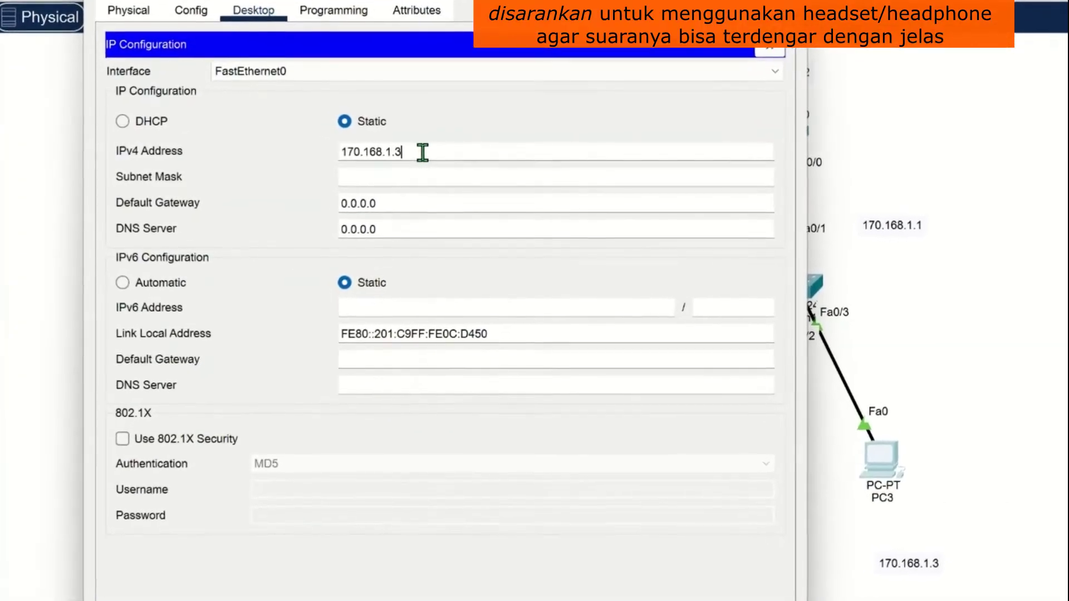
click(437, 177)
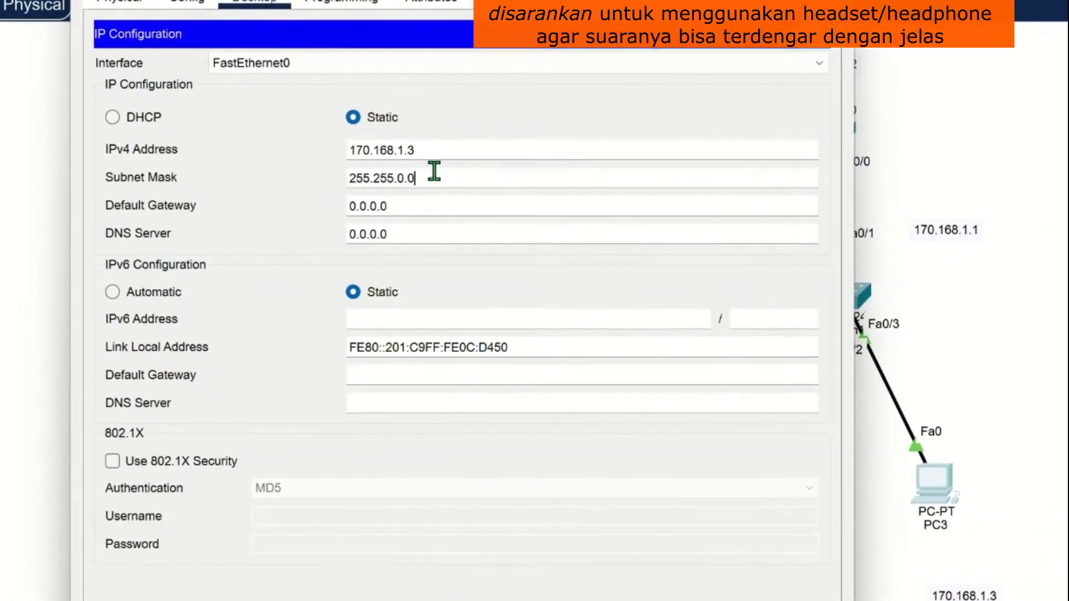
Set PC3's IPv4 default gateway to 170.168.1.1 and return to the topology.
click(418, 203)
key(BackSpace)
key(BackSpace)
key(BackSpace)
key(BackSpace)
key(BackSpace)
key(BackSpace)
key(BackSpace)
text(170.1)
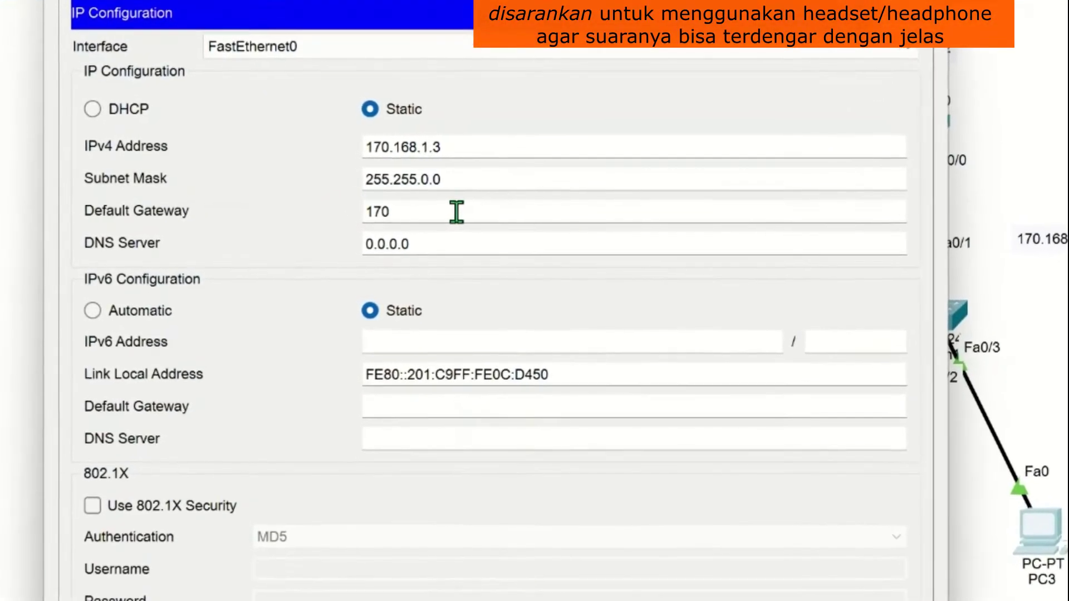
text(68.1.1)
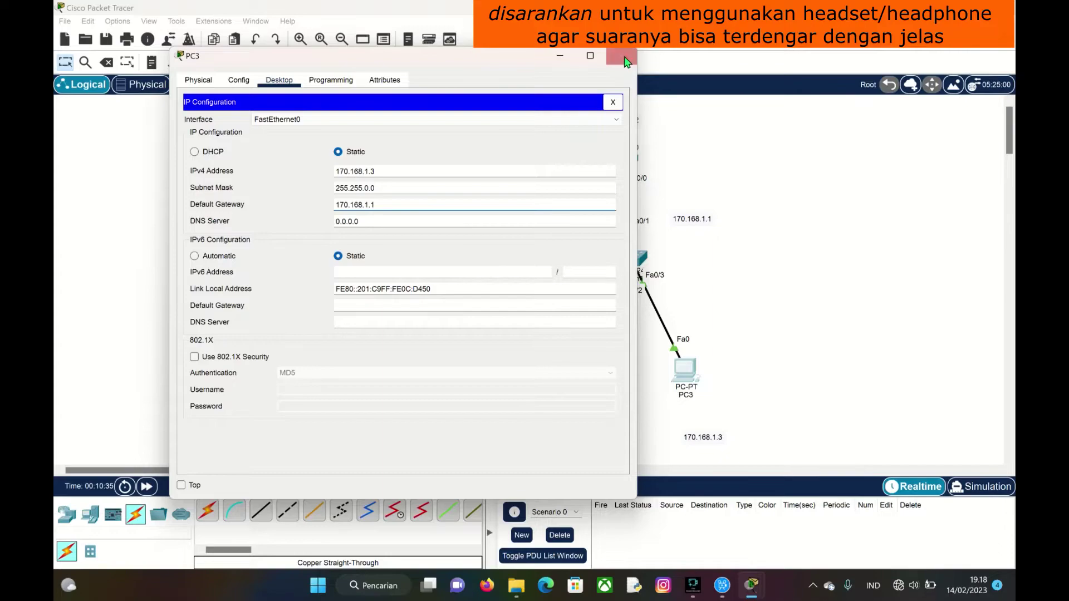
click(625, 57)
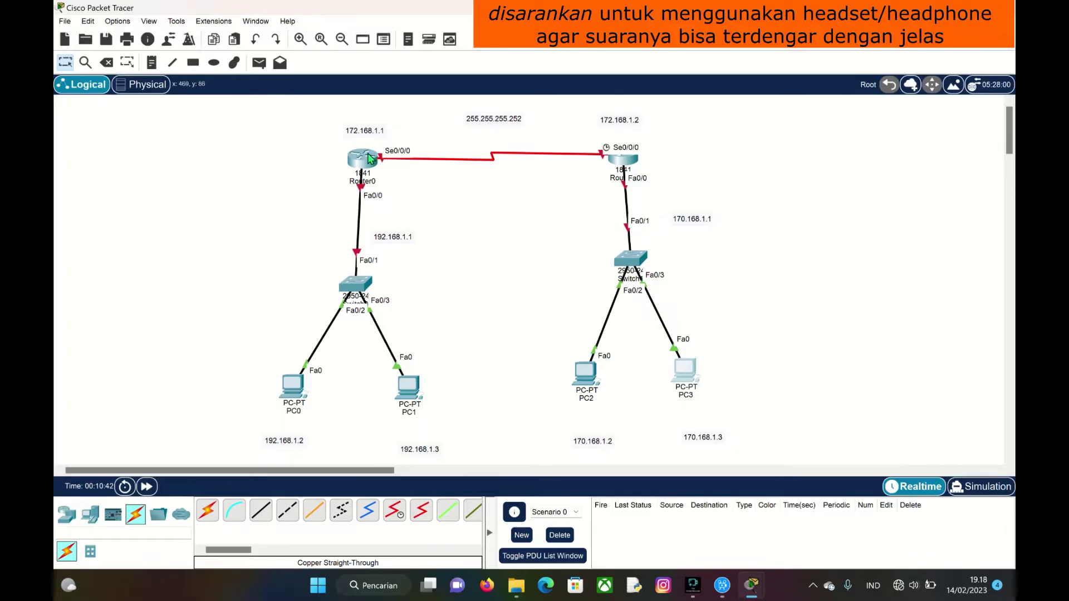
Open Router0's command line beside the topology and decline the initial configuration dialog with no.
mouse_move(369, 159)
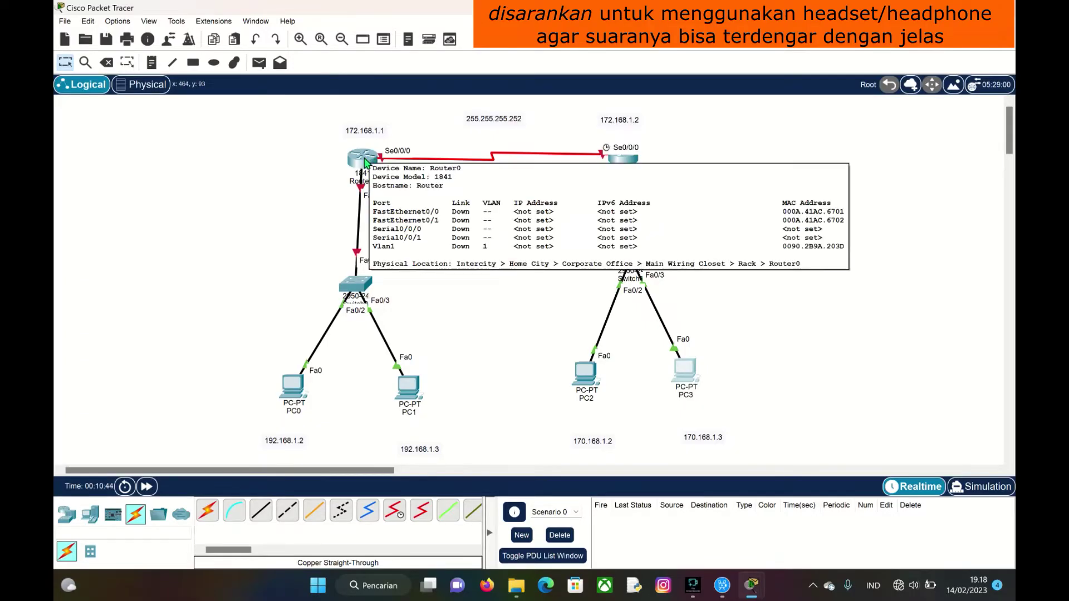
click(365, 162)
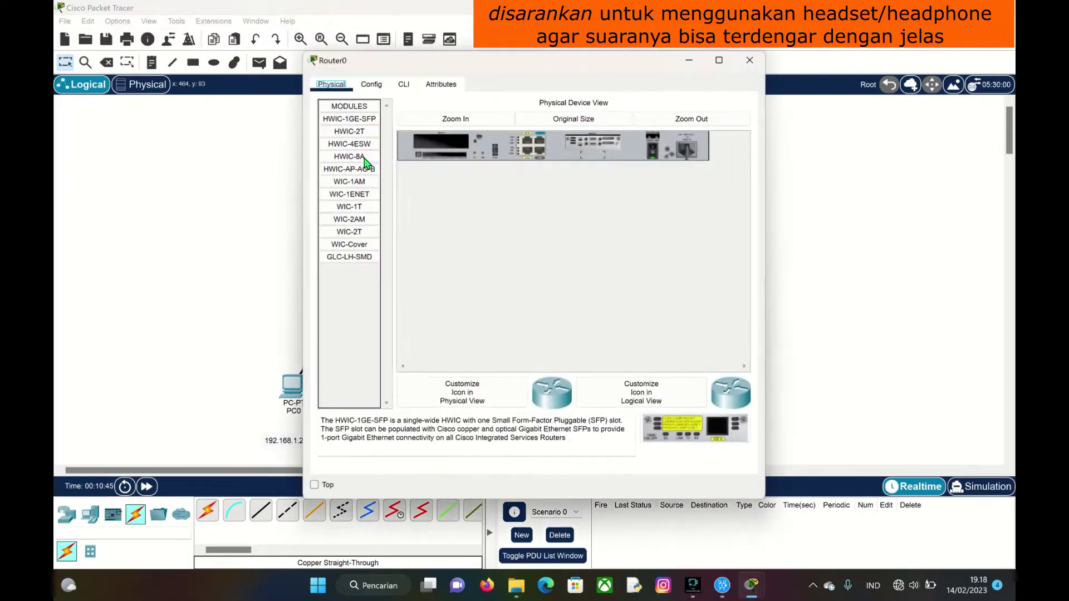
click(404, 83)
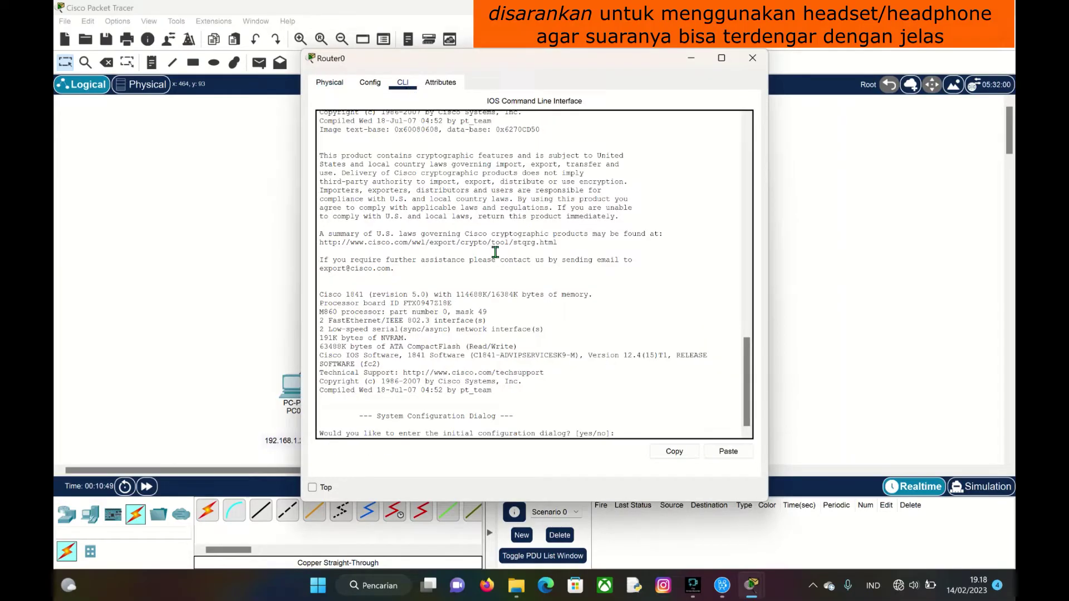
drag(496, 66, 683, 50)
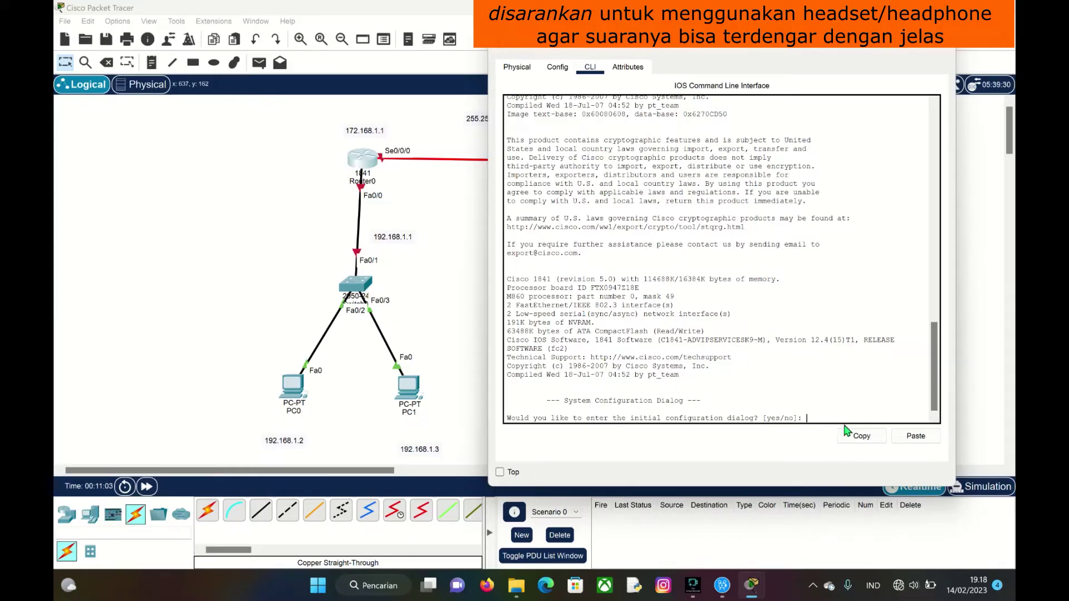
text(n)
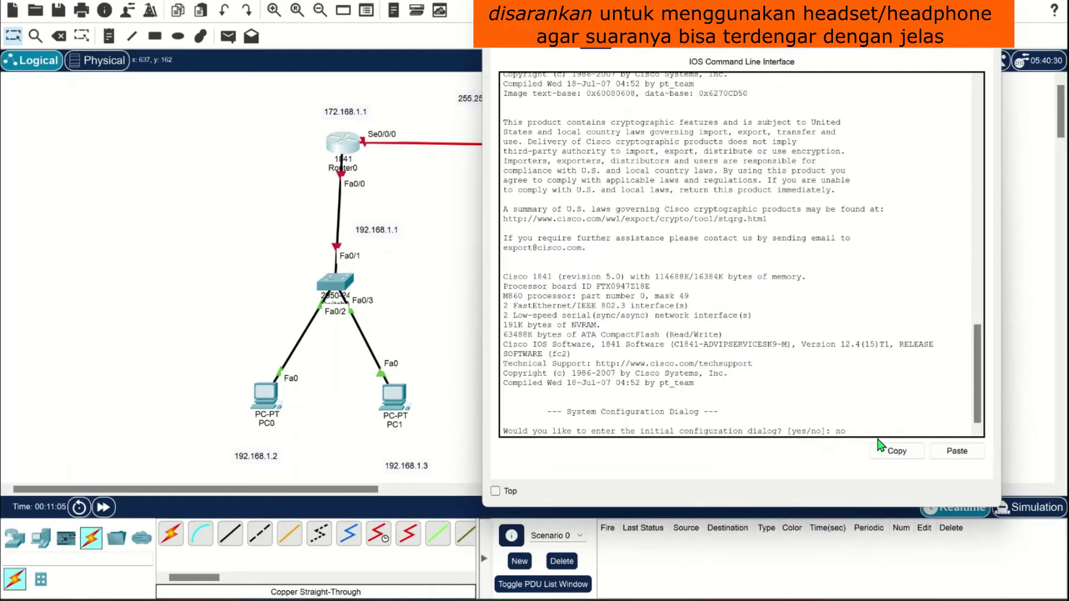
text(o)
key(Return)
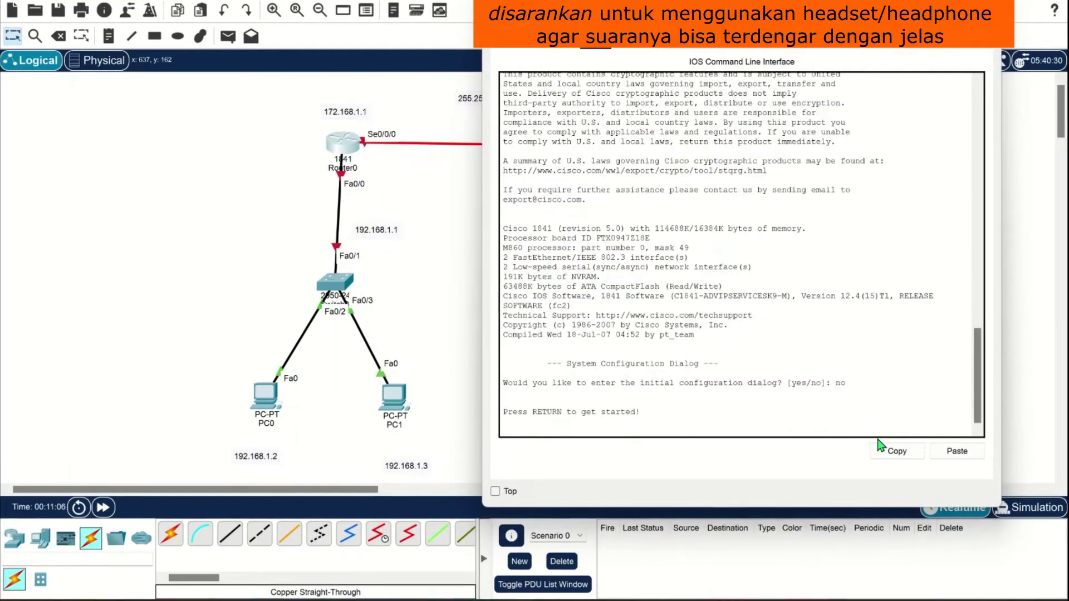
key(Return)
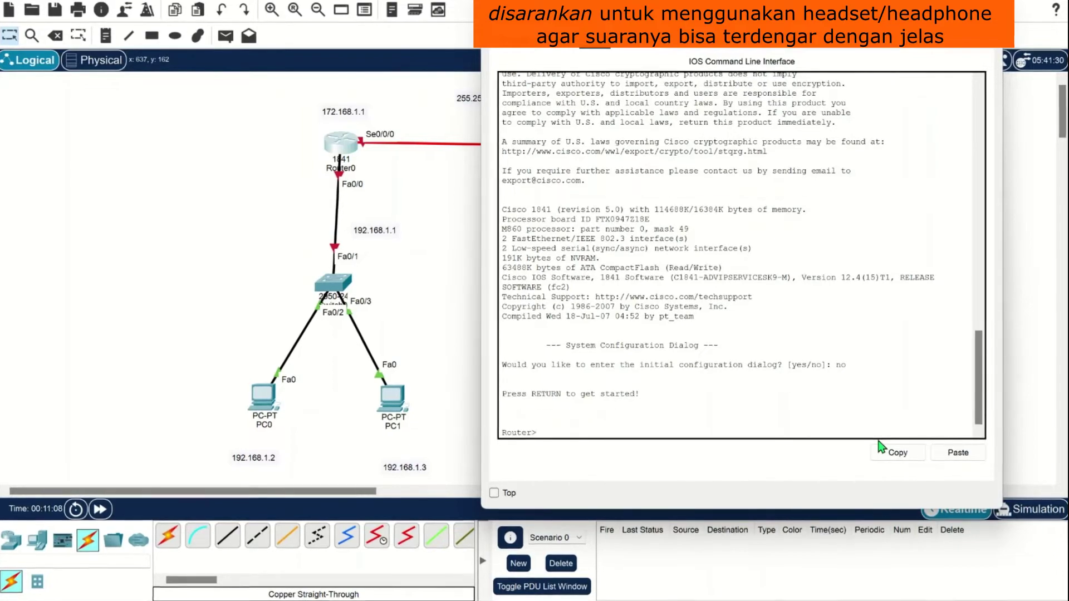
Enter privileged mode with en and global configuration mode with config ter on Router0.
text(en)
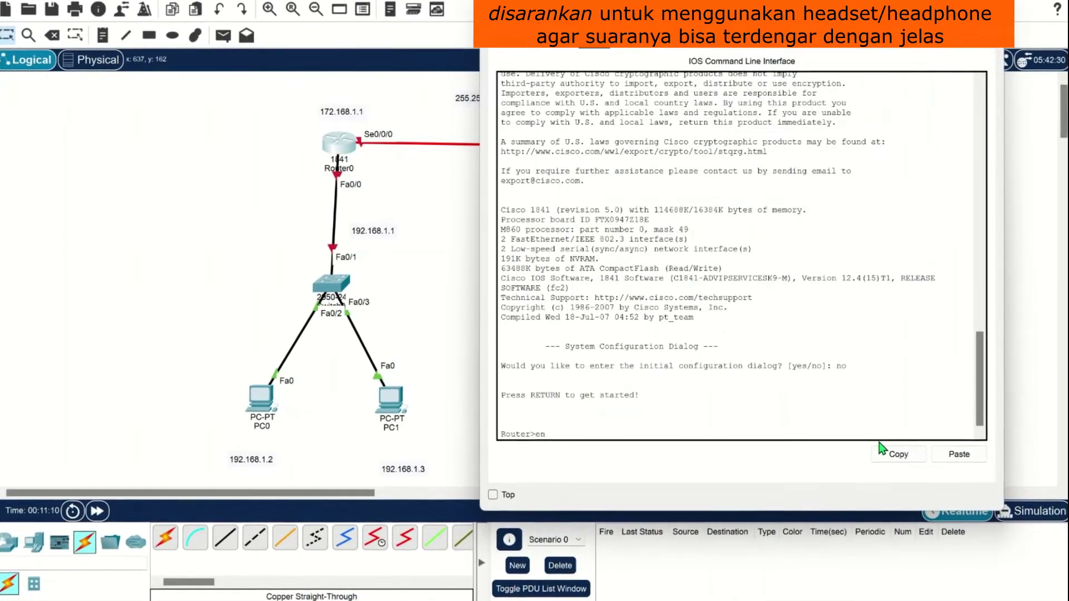
key(Return)
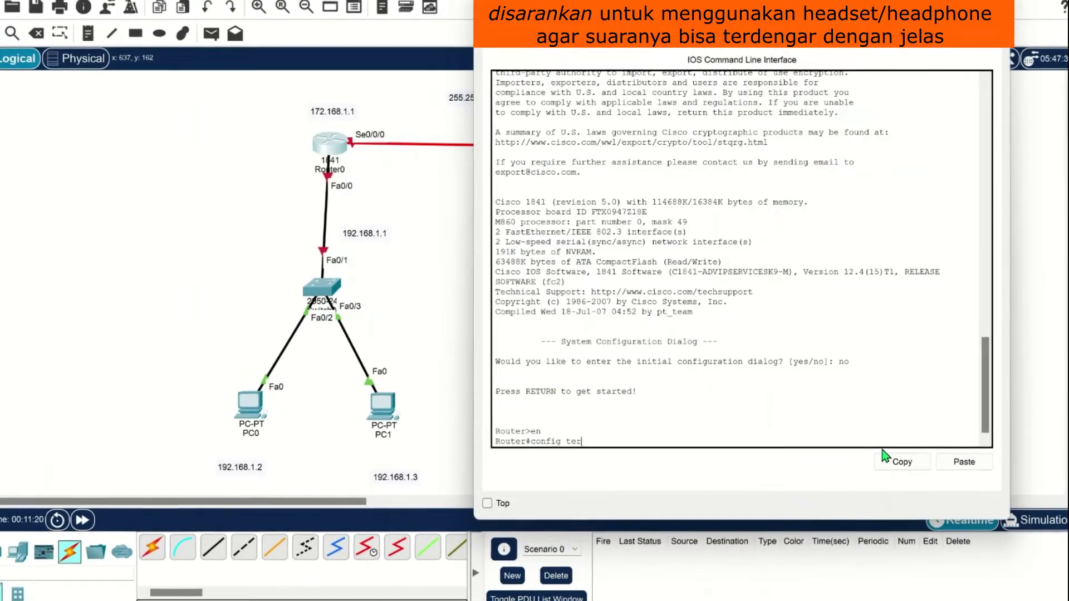
key(Return)
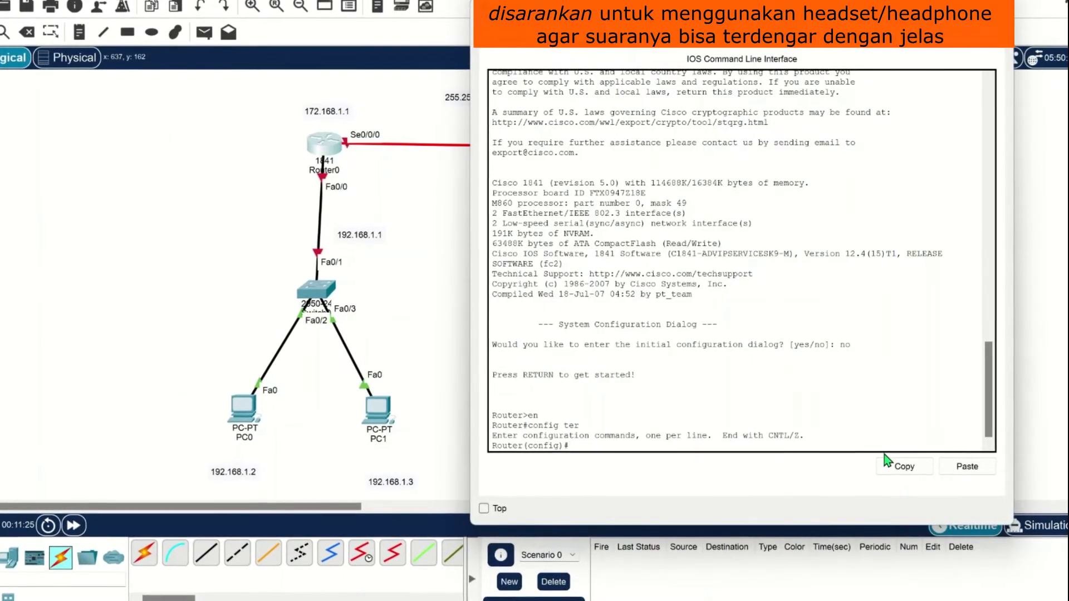
Set Router0's hostname to pfc_official.
text(host)
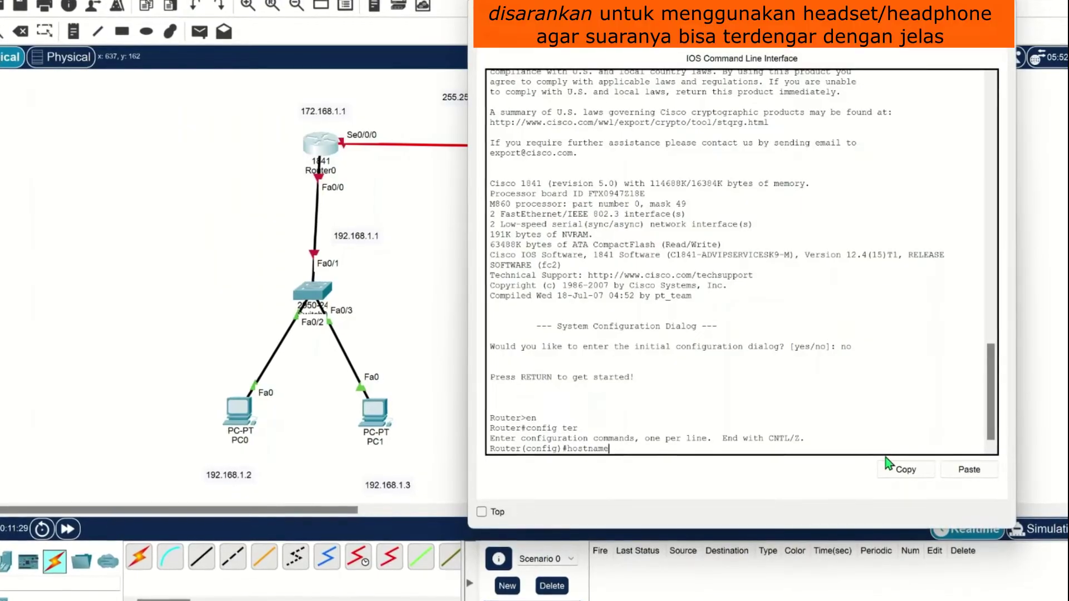
text(name pfc)
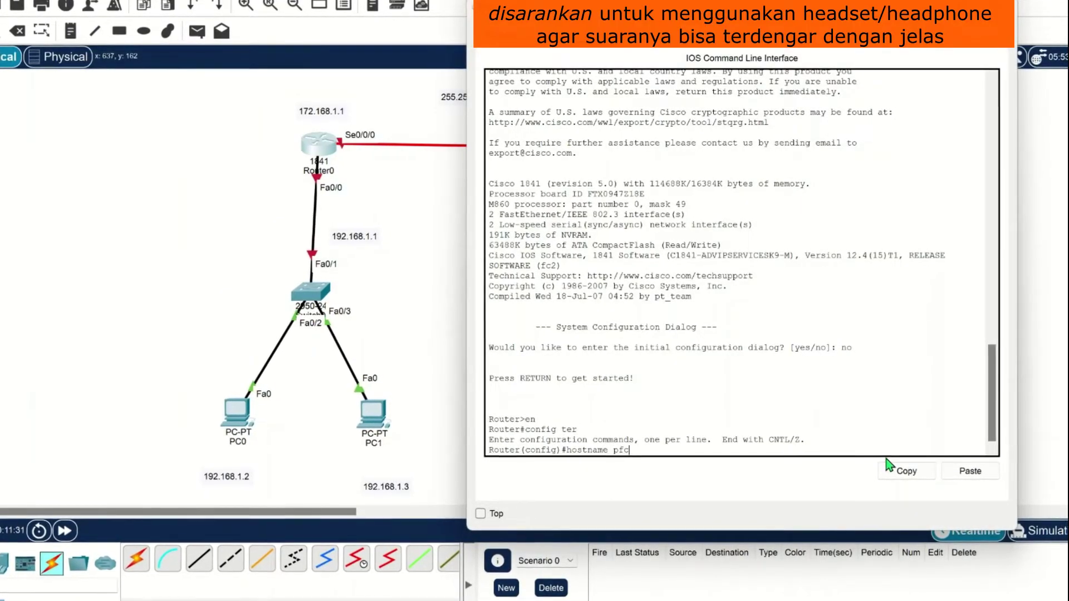
text(_of)
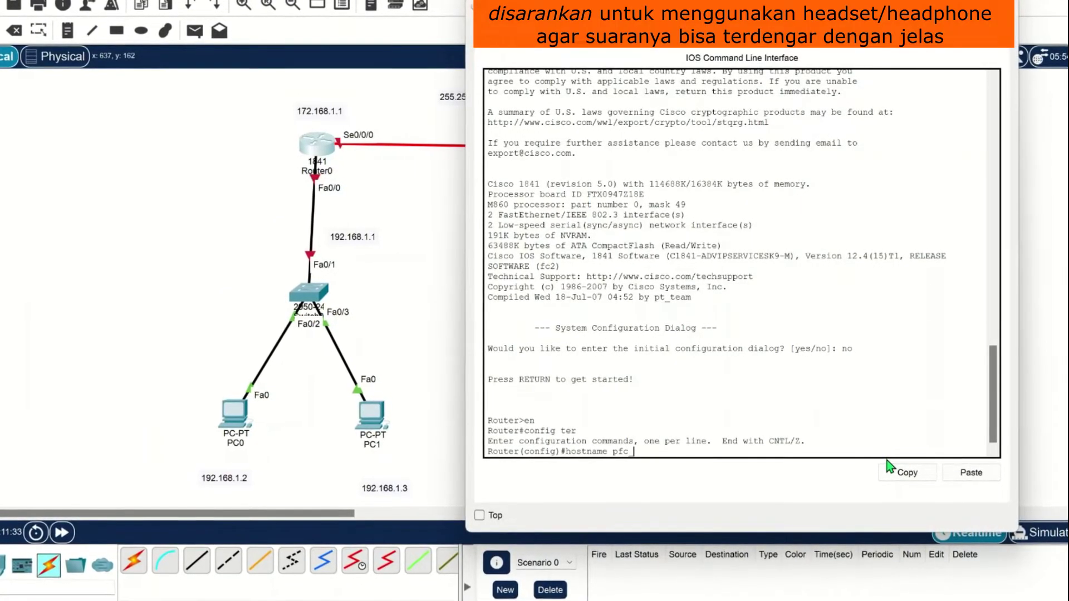
text(ficial)
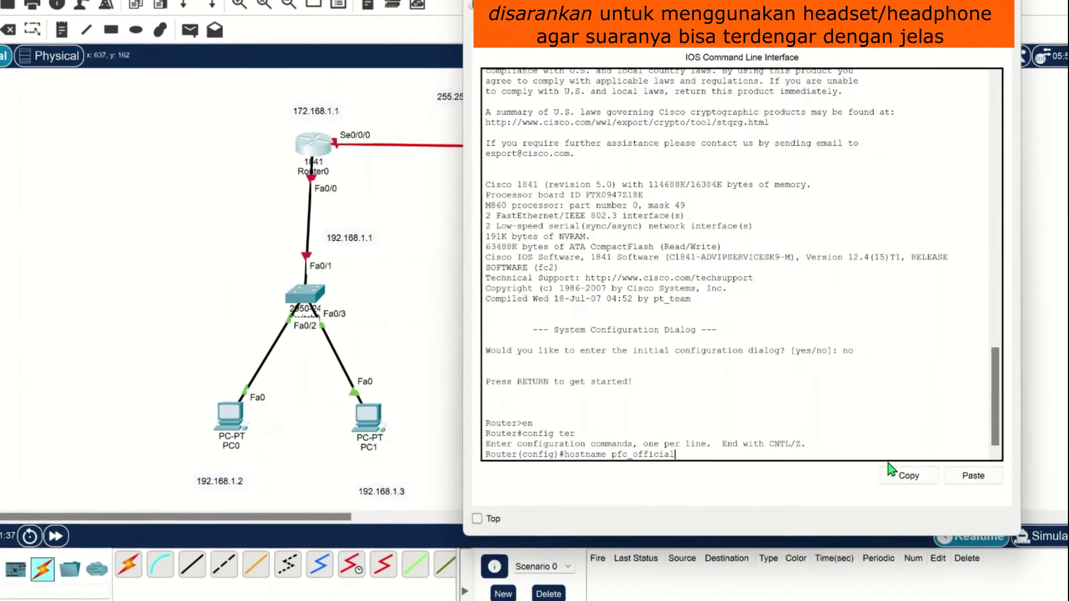
key(Return)
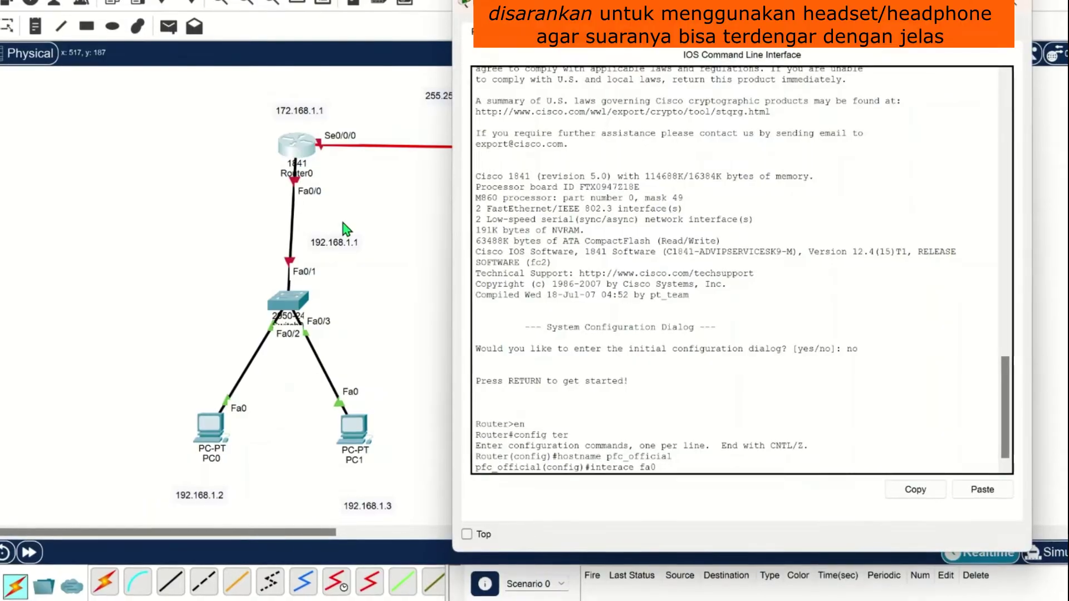
Enter interface configuration mode for fa0/0 on Router0.
text(/0)
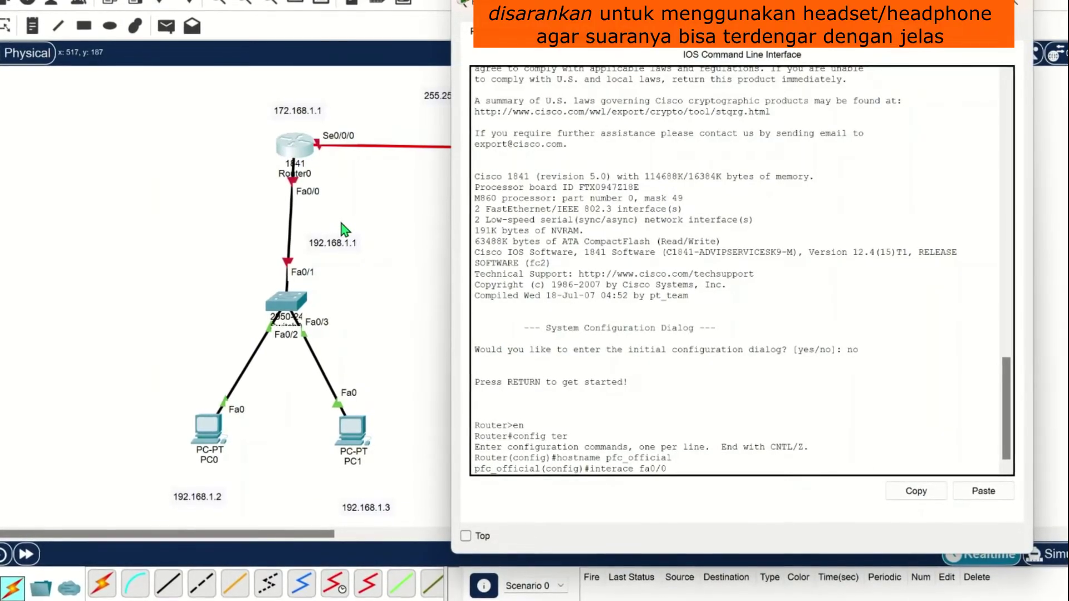
key(Return)
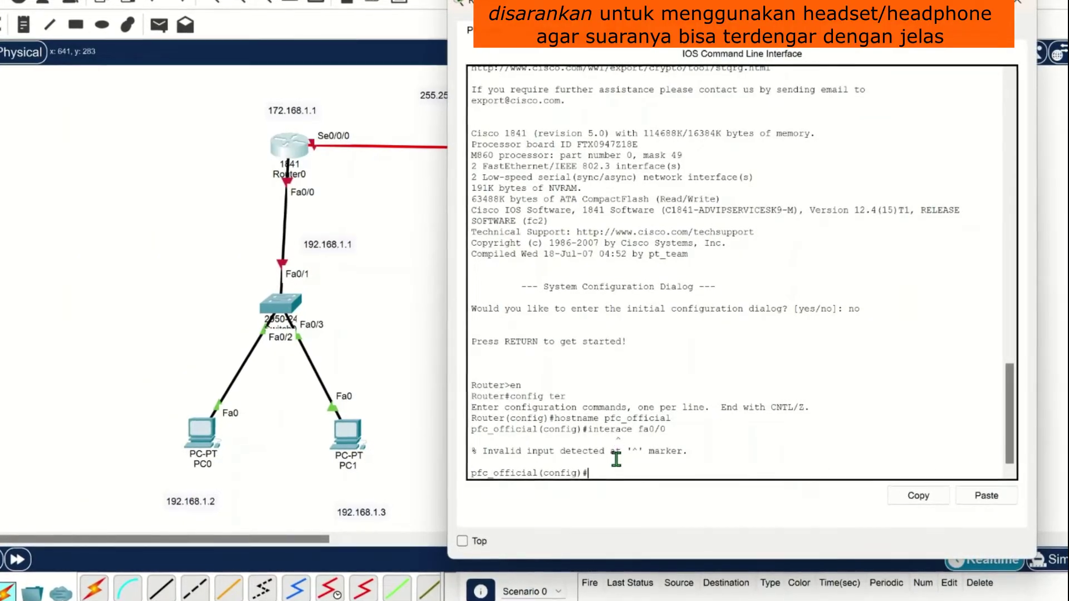
text(interface fa0/)
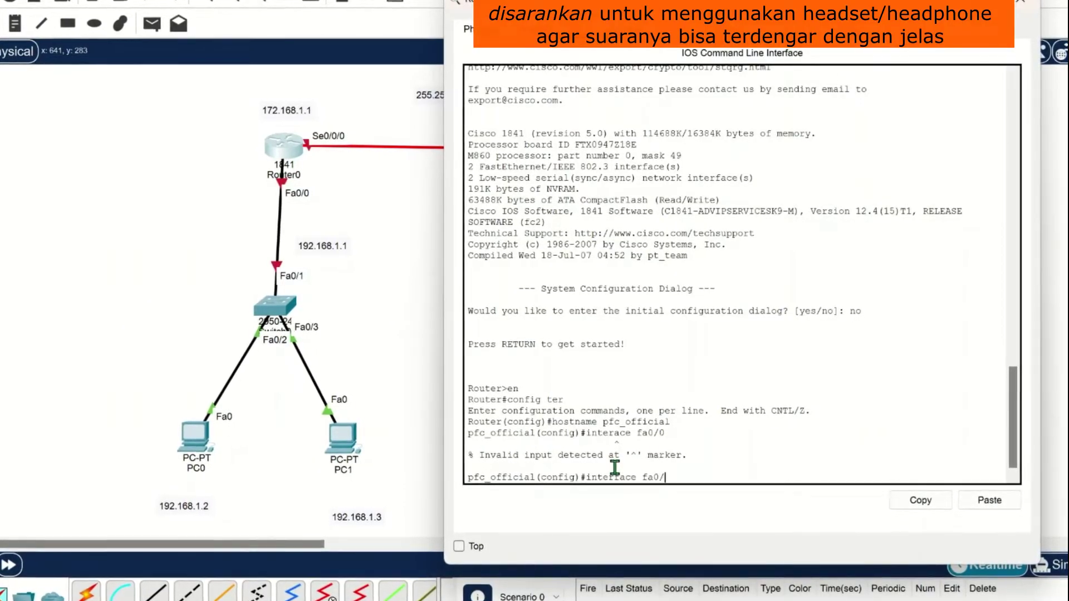
text(0)
key(Return)
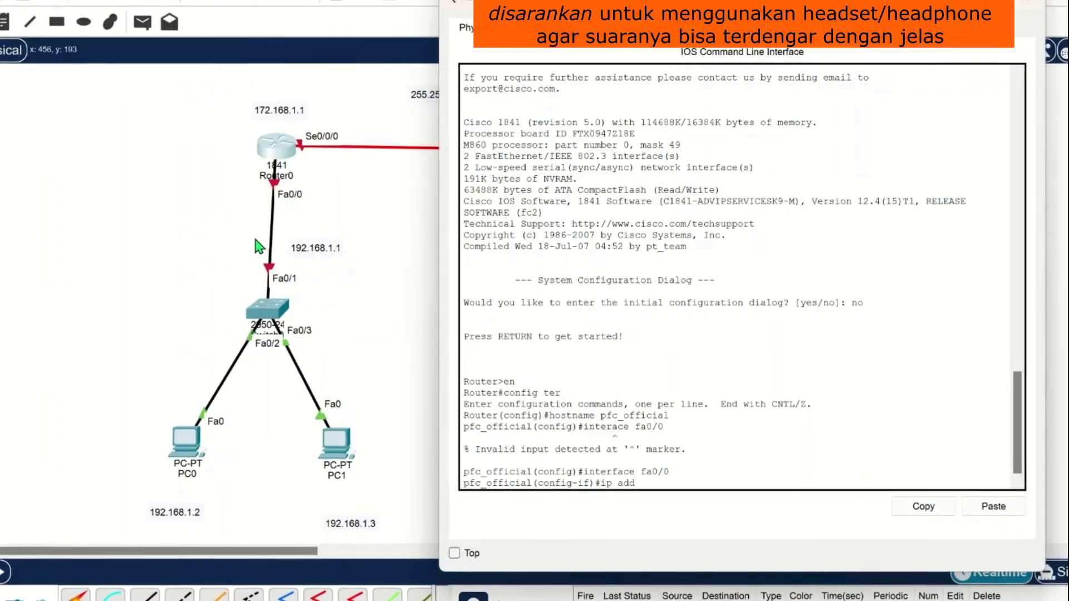
text(192.)
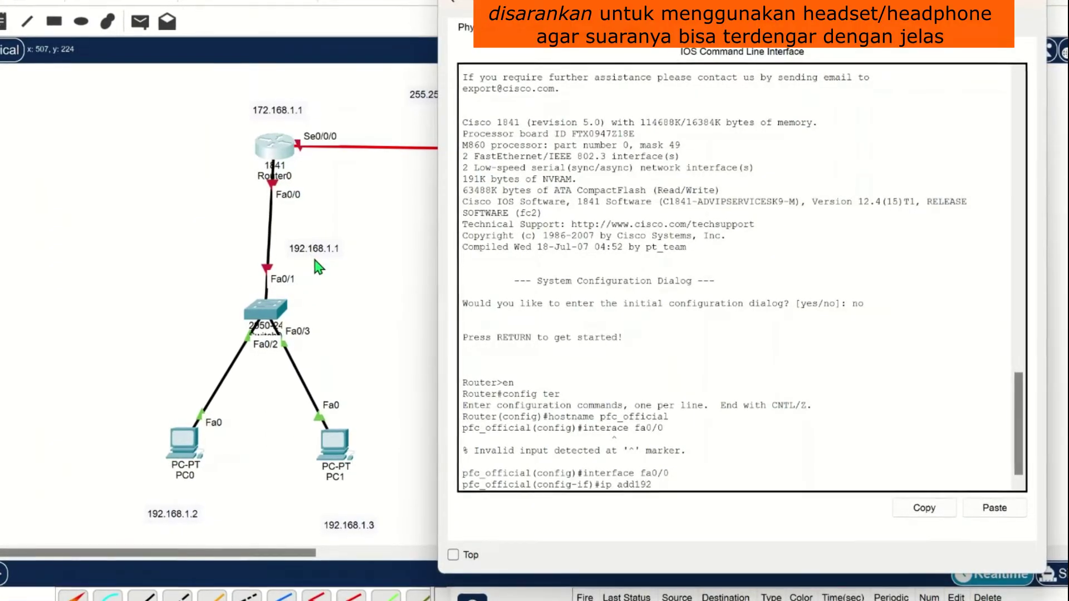
text(168)
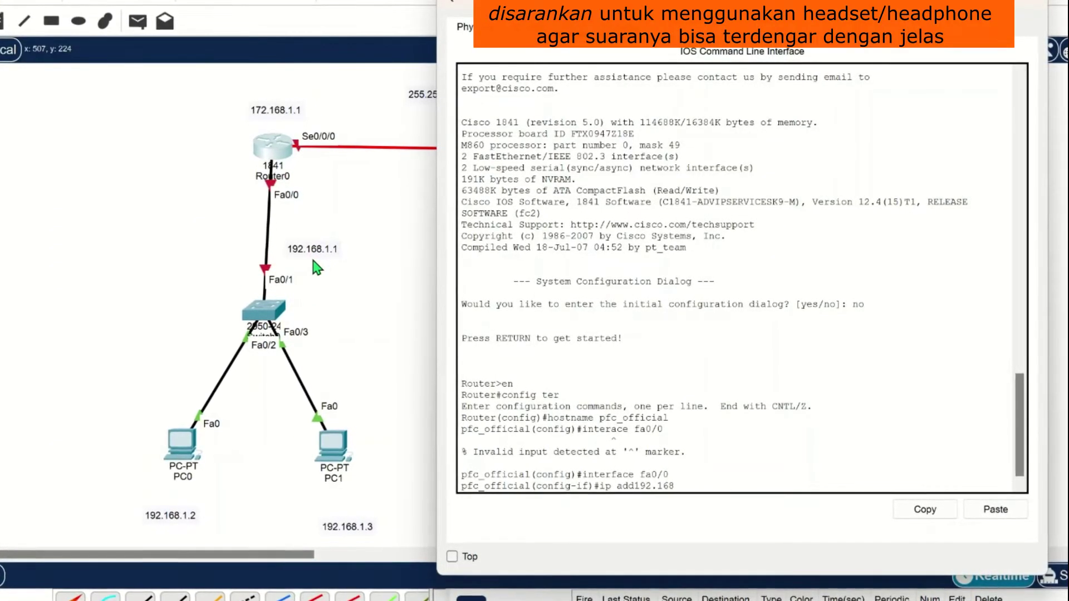
key(BackSpace)
key(BackSpace)
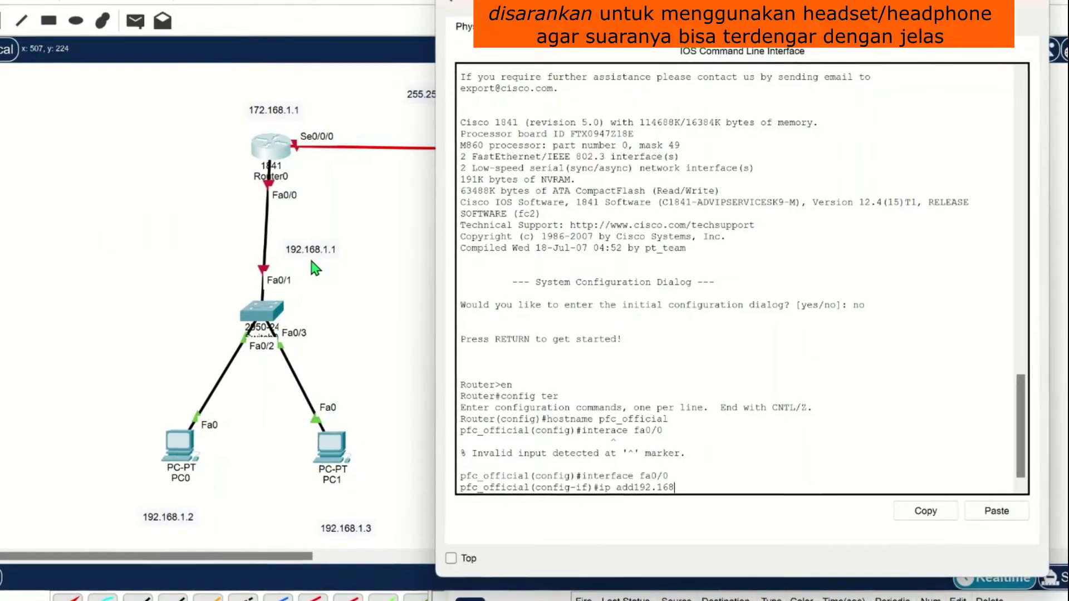
key(BackSpace)
key(BackSpace)
key(BackSpace)
key(BackSpace)
key(BackSpace)
Assign IP address 192.168.1.1 with subnet mask 255.255.255.0 to Router0's fa0/0 interface using ip add.
text(1)
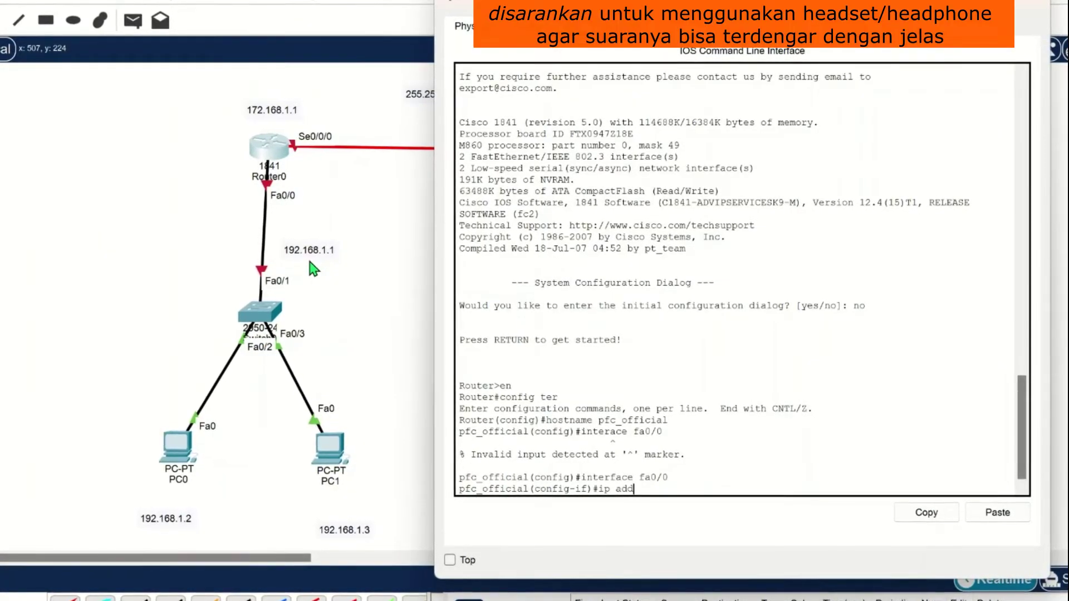
text(92.16)
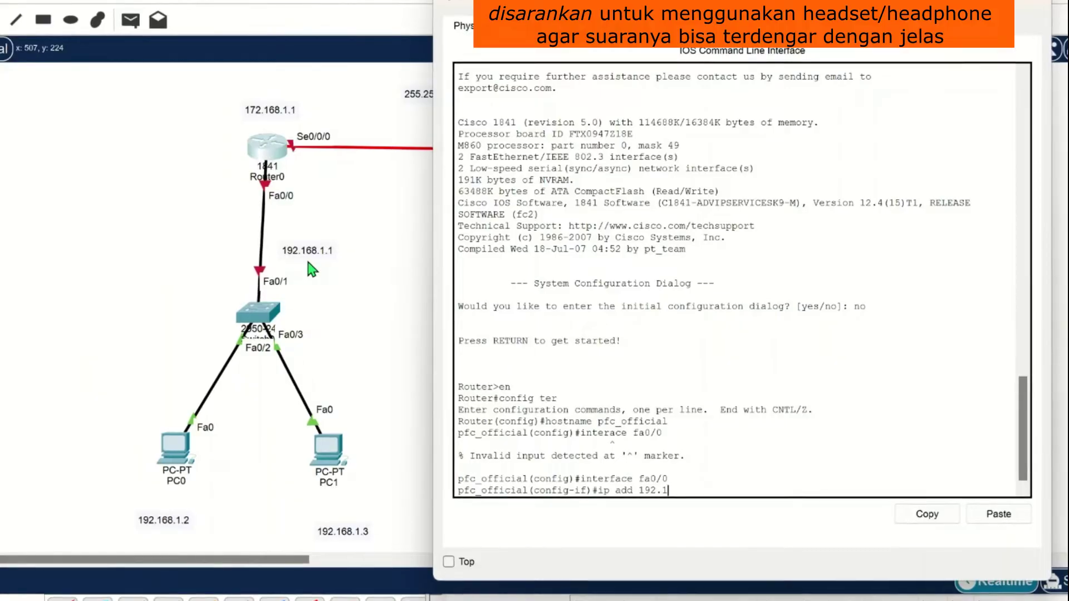
text(8.)
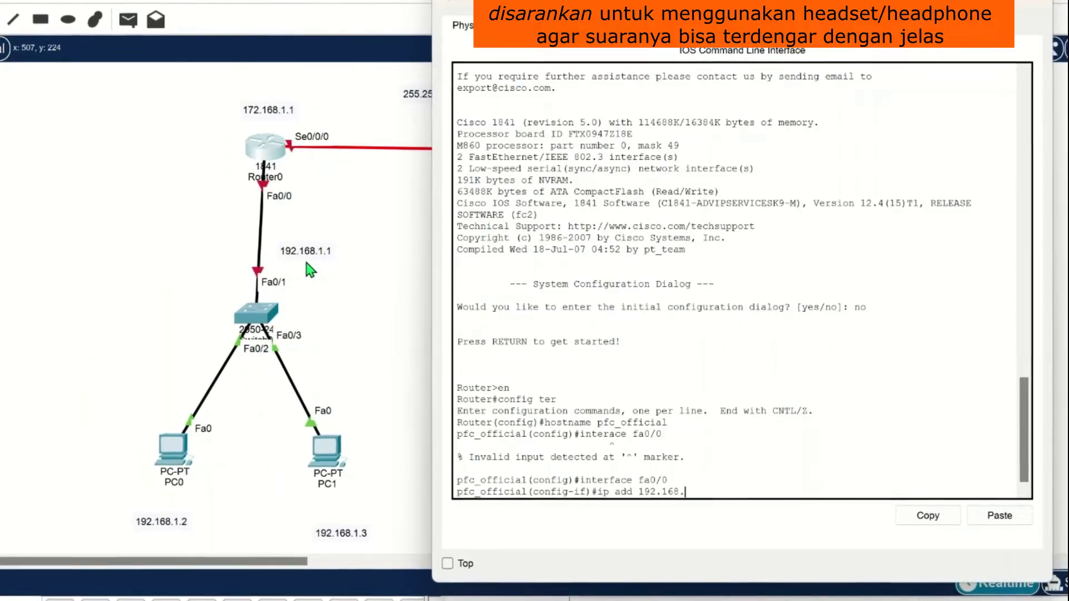
text(1.1 )
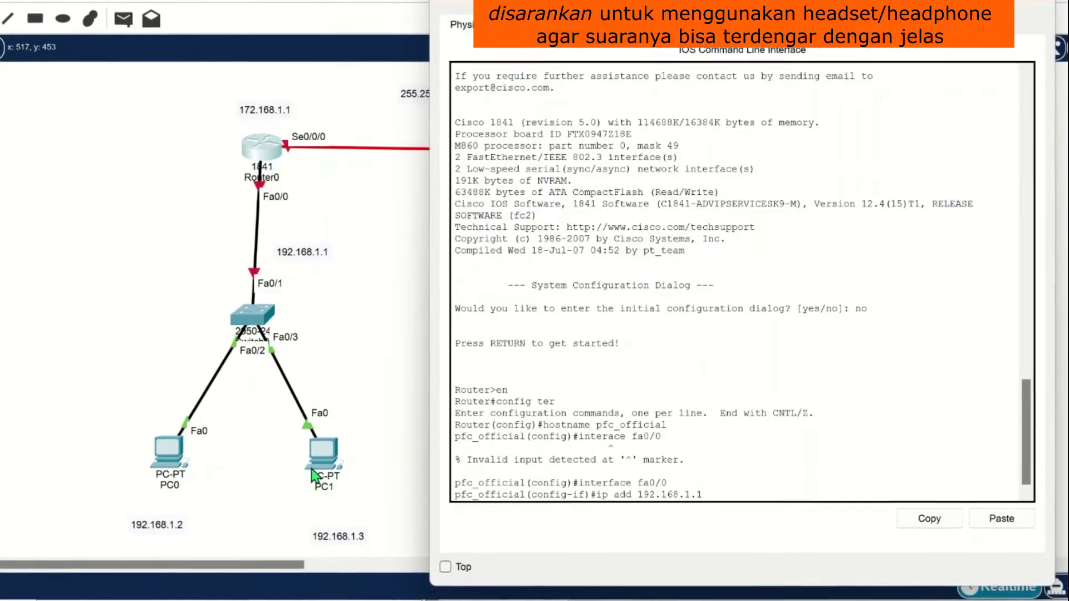
text(2)
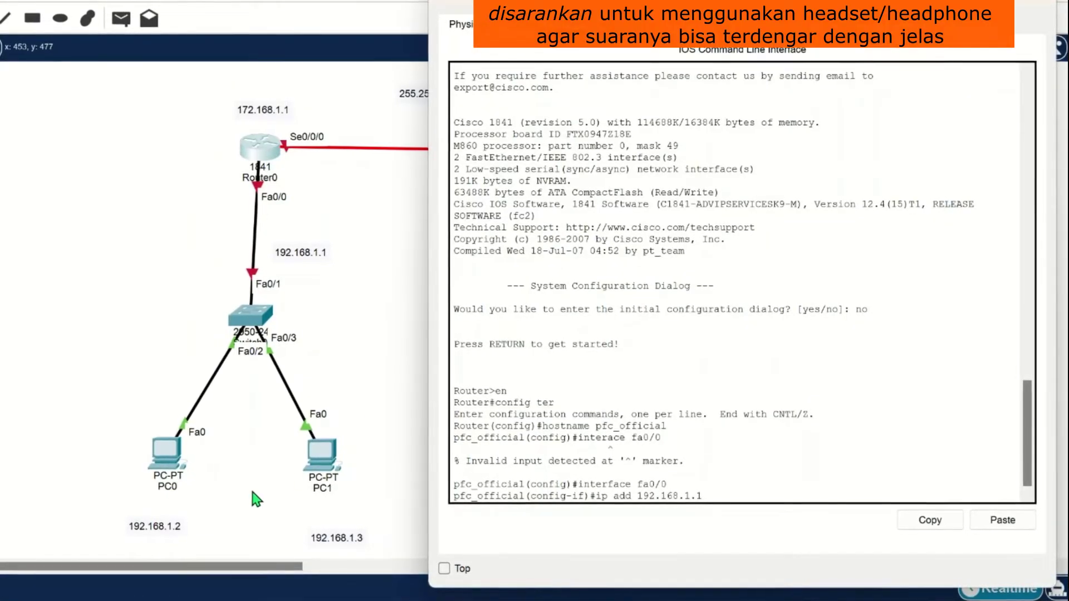
text(55.)
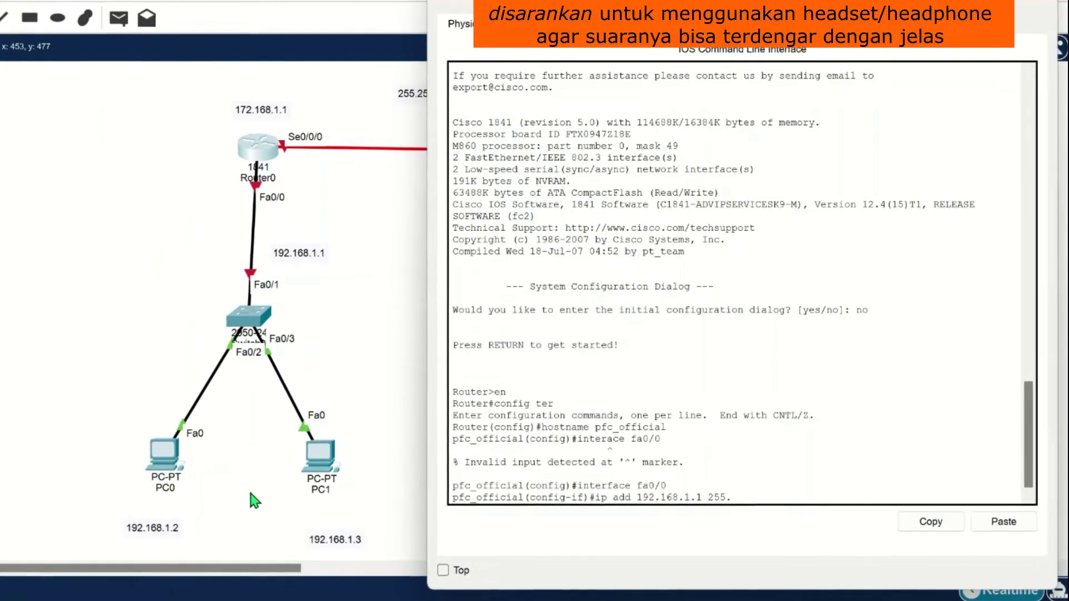
text(255.255.2)
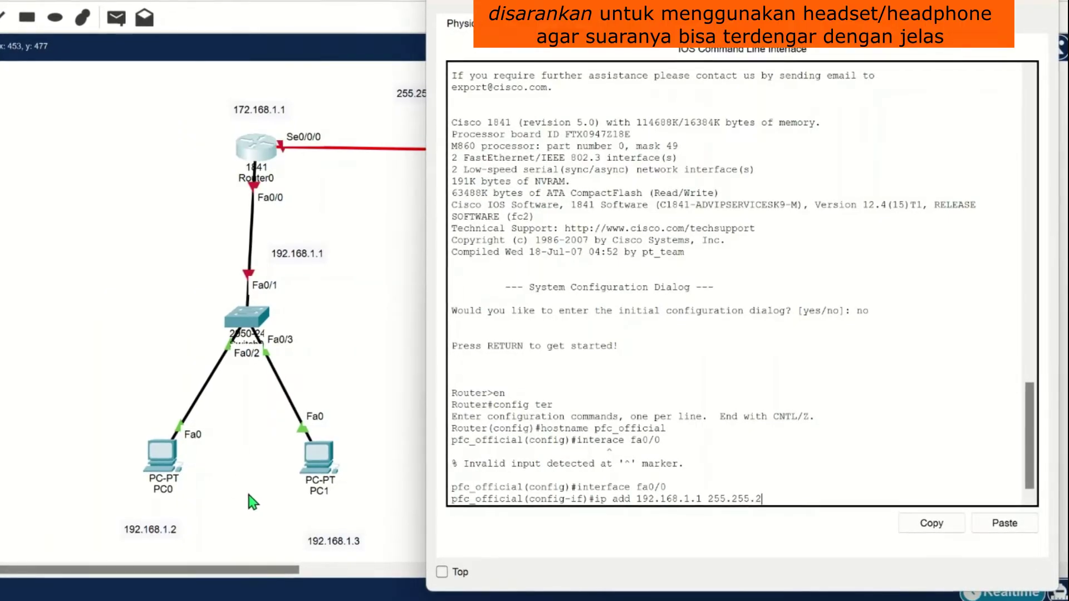
text(5.0)
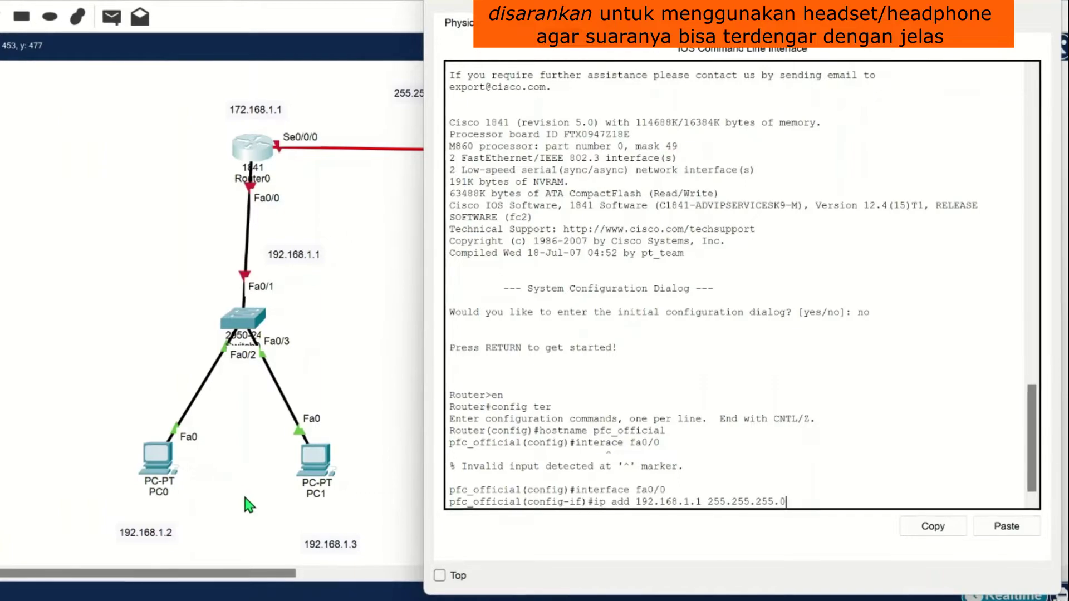
key(Return)
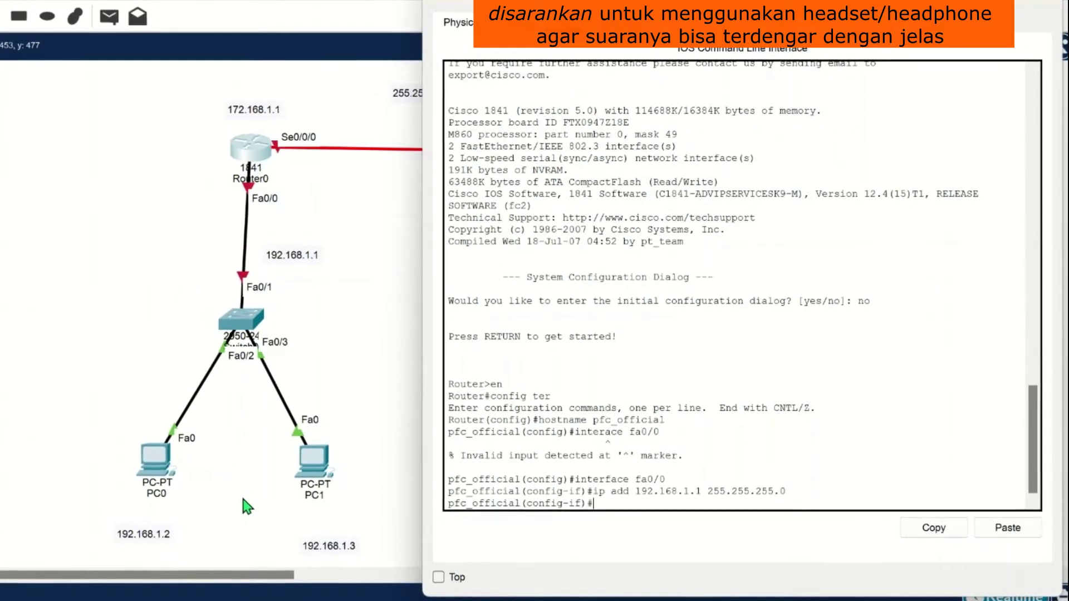
Enable Router0's fa0/0 interface with no shu.
text(no shu)
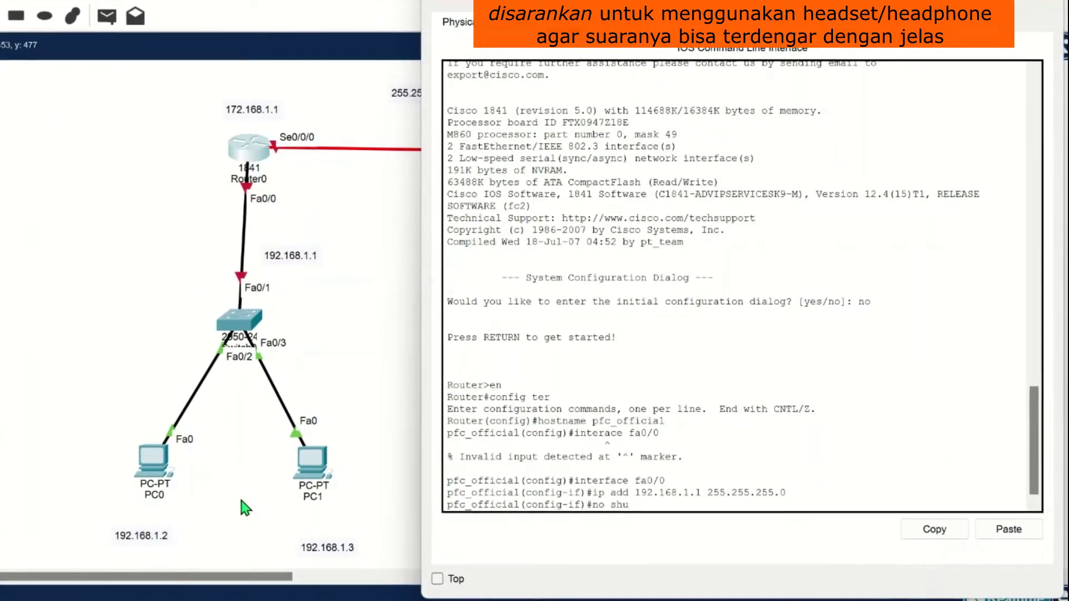
key(Return)
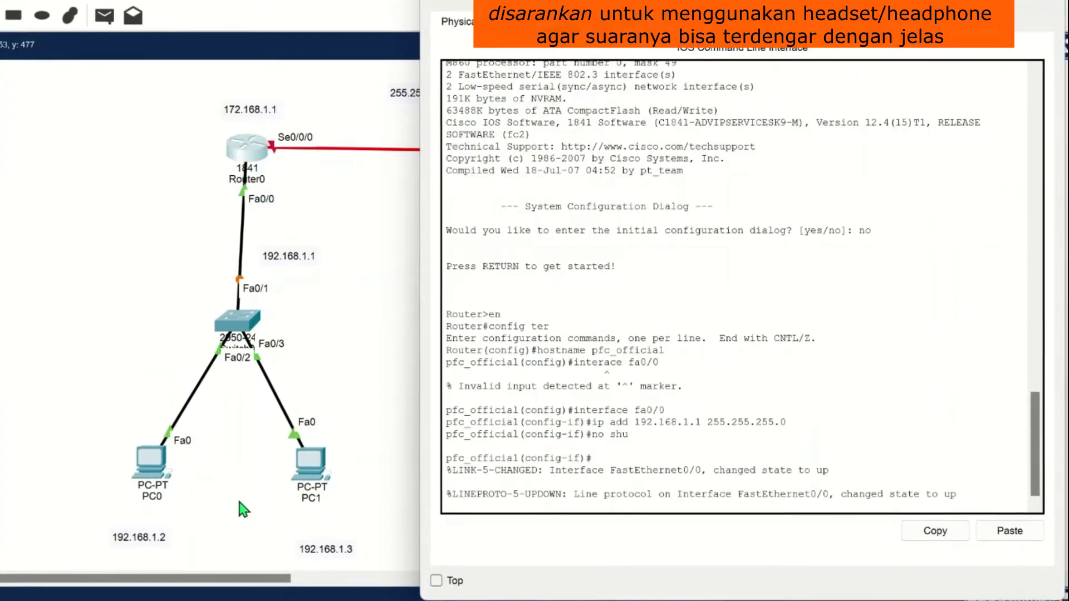
key(Return)
Leave interface configuration mode with end and save Router0's configuration with write.
text(end)
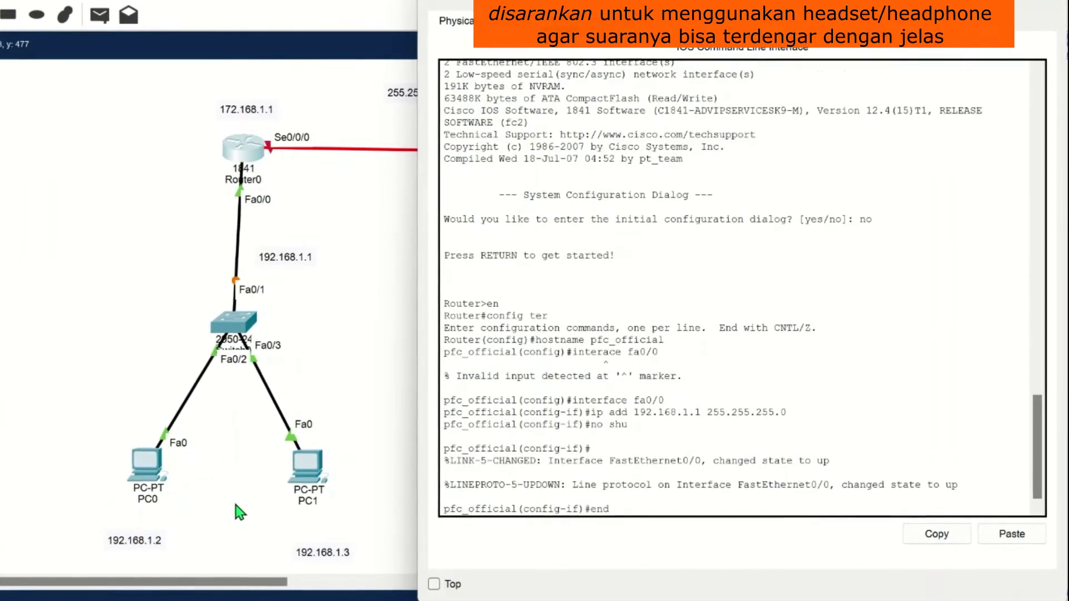
key(Return)
key(Return)
text(wr)
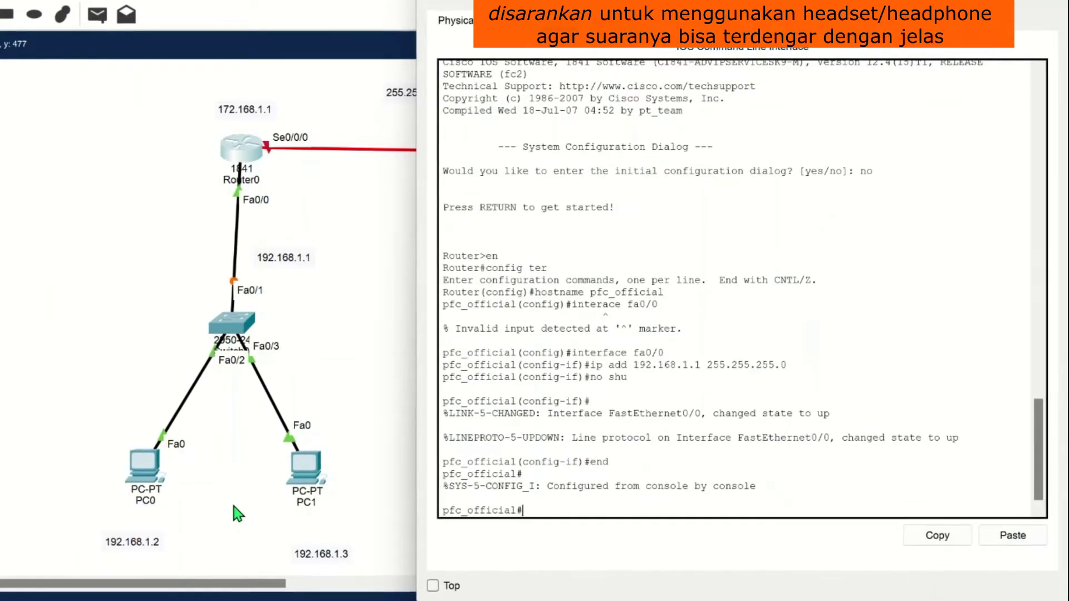
text(ite)
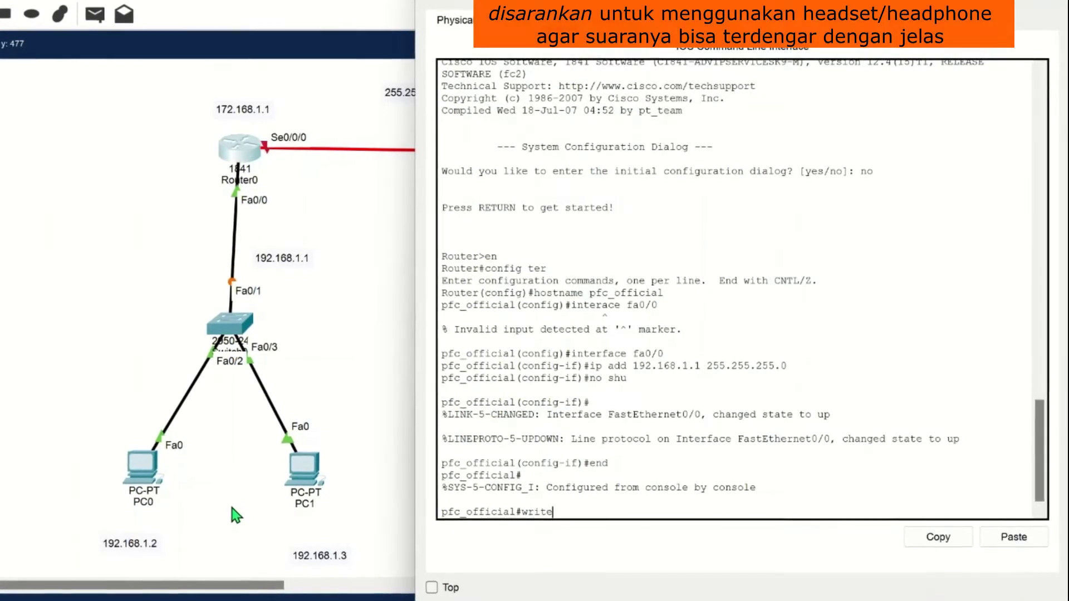
key(Return)
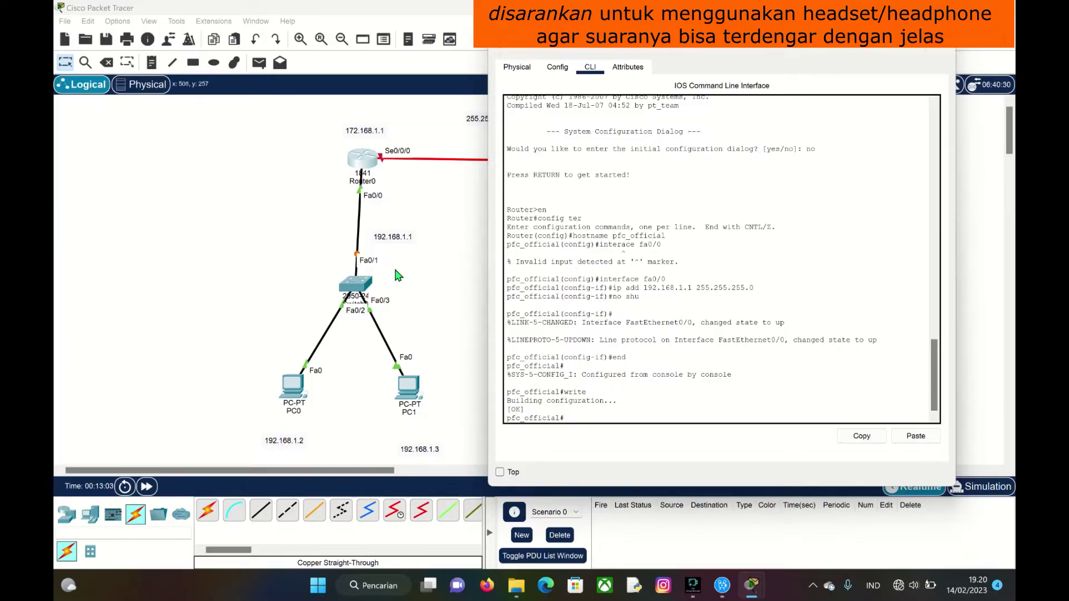
Open Router1's command line and decline the initial configuration dialog with no.
click(483, 265)
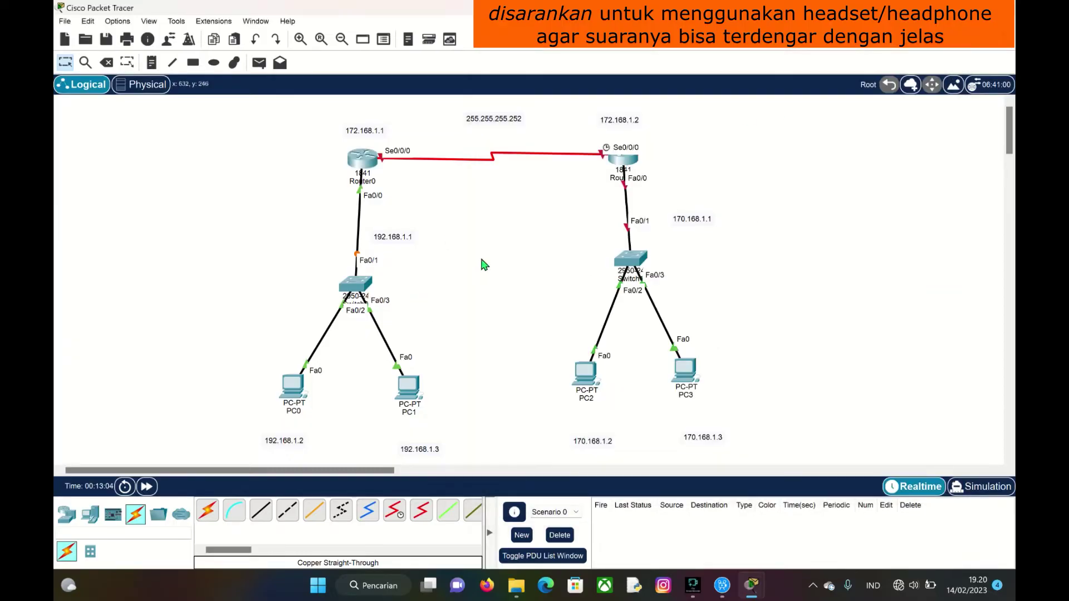
click(625, 161)
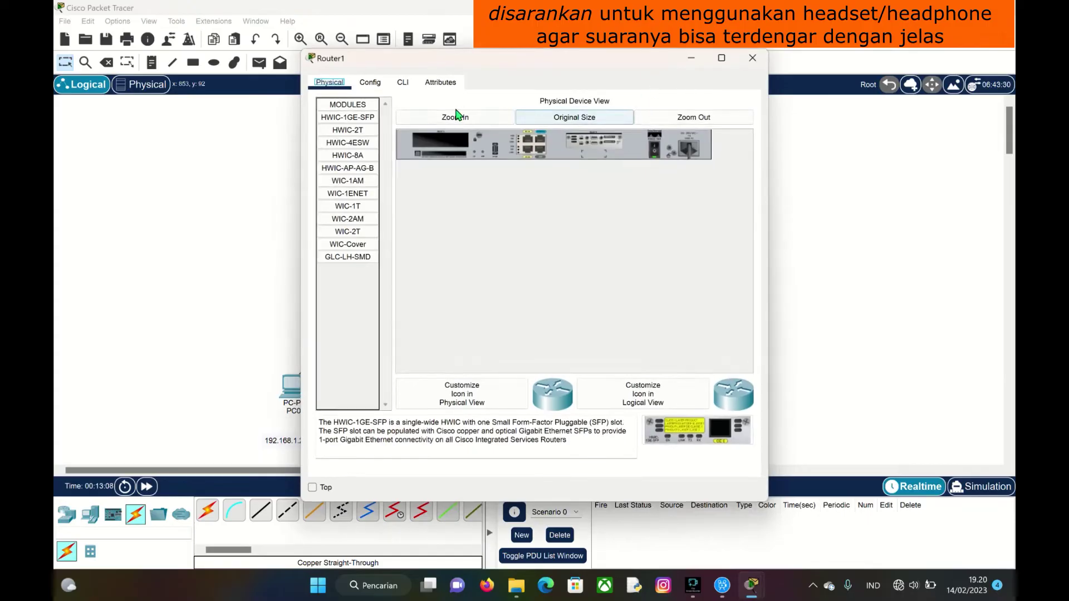
click(403, 83)
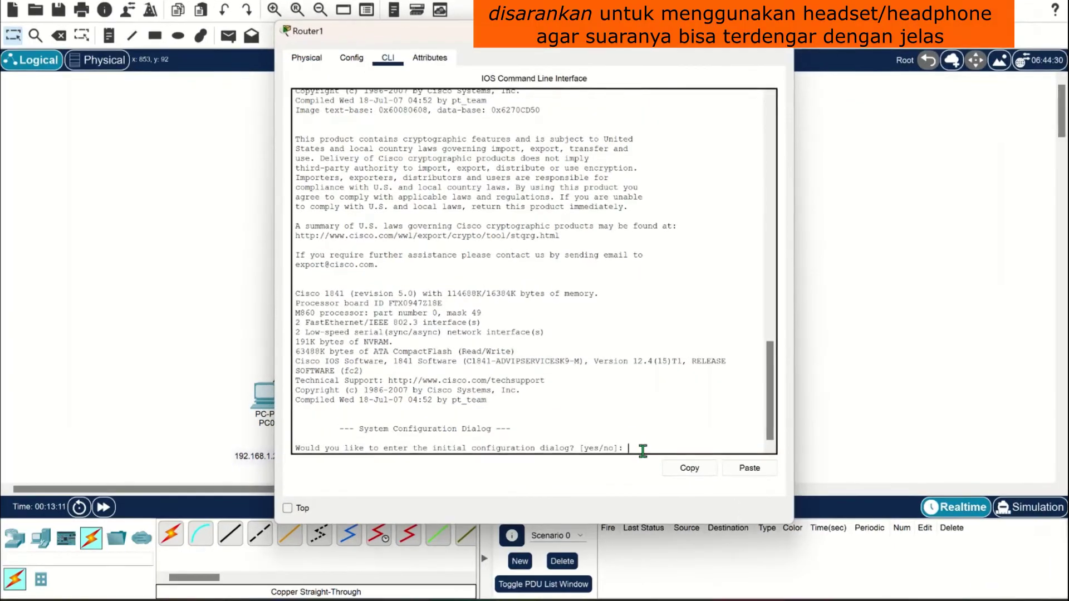
text(no)
key(Return)
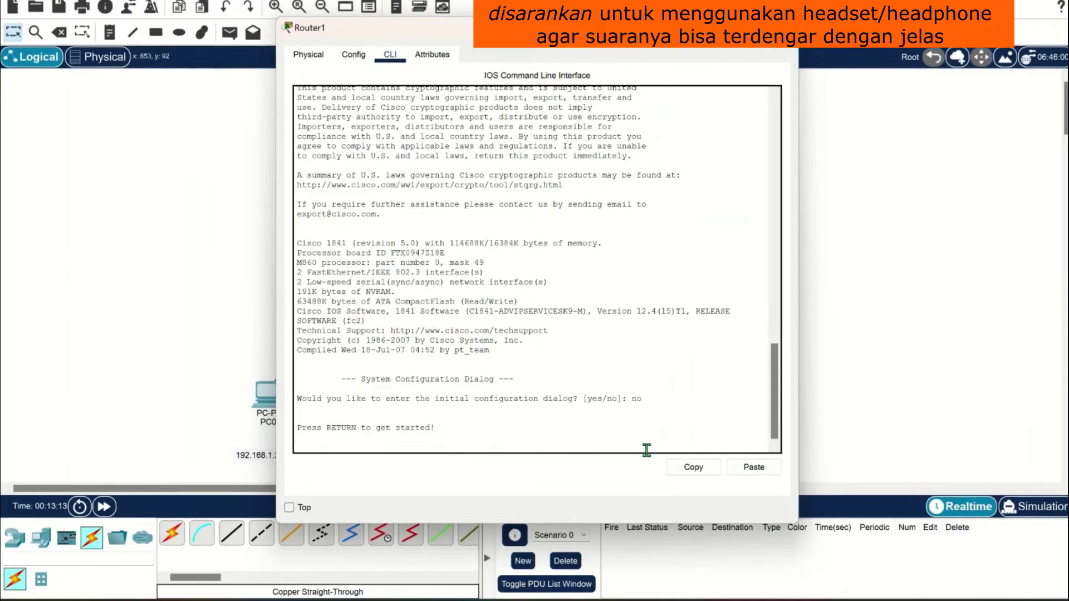
key(Return)
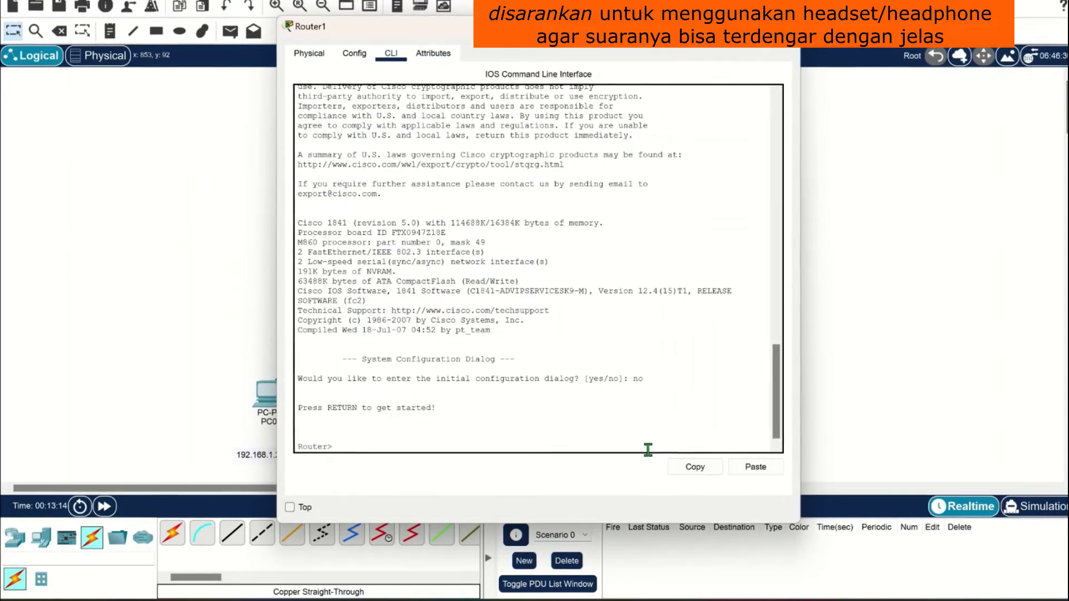
Enter privileged mode with en and global configuration mode with config ter on Router1.
text(en)
key(Return)
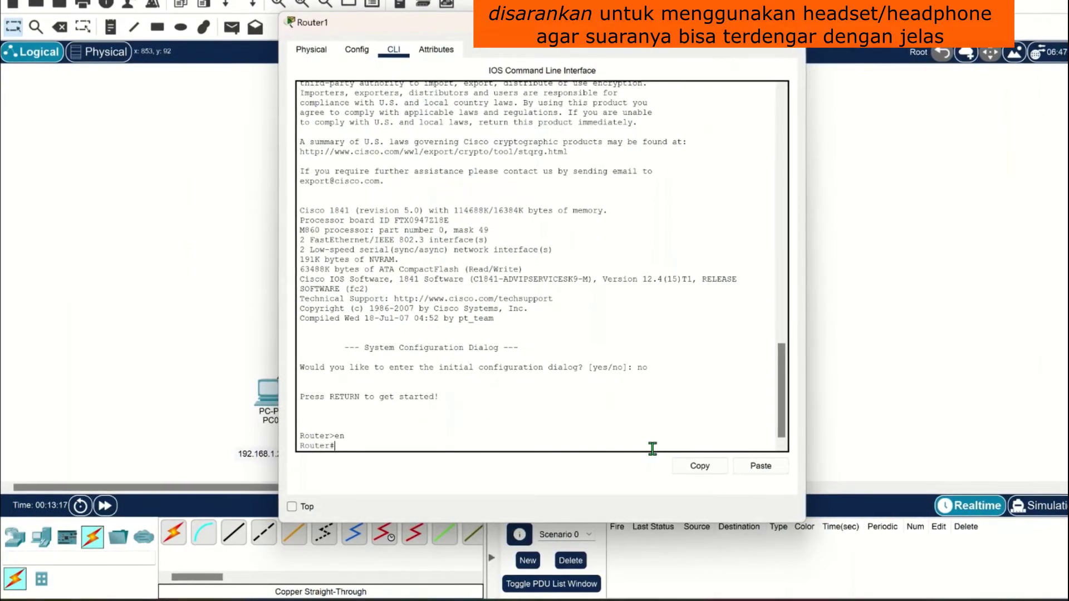
text(cong)
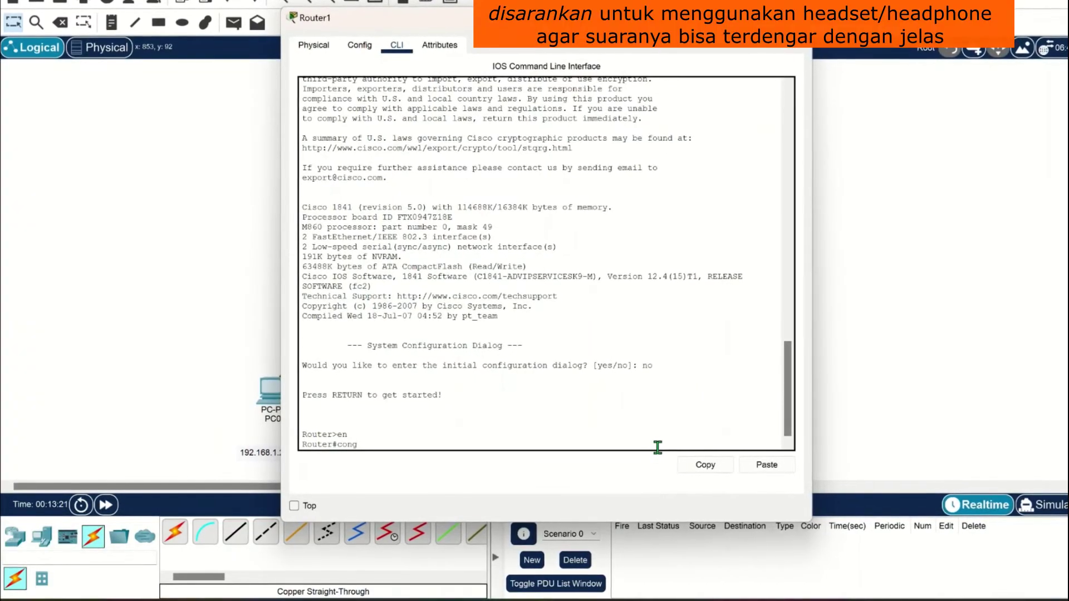
key(BackSpace)
text(fig ter)
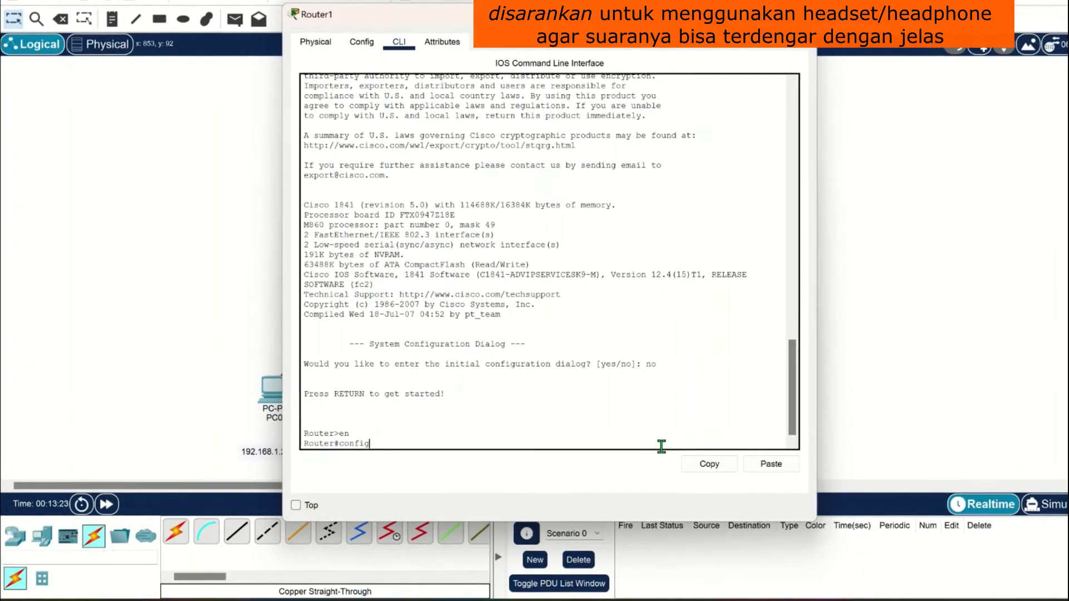
key(Return)
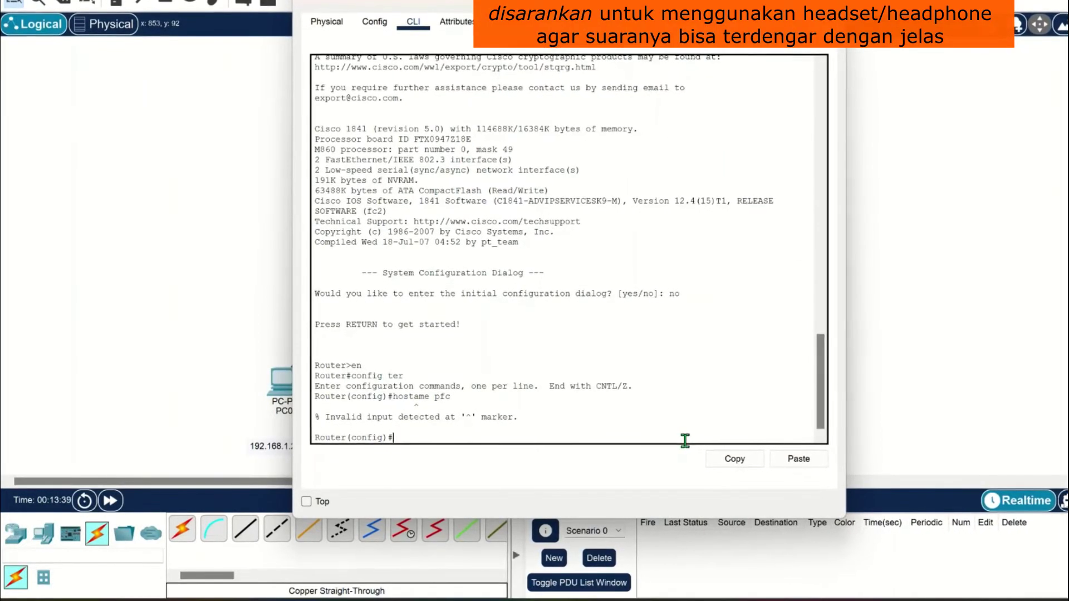
Set Router1's hostname to pfc and enter interface configuration mode for fa0/0, keeping its side of the topology in view.
text(hostname pfc)
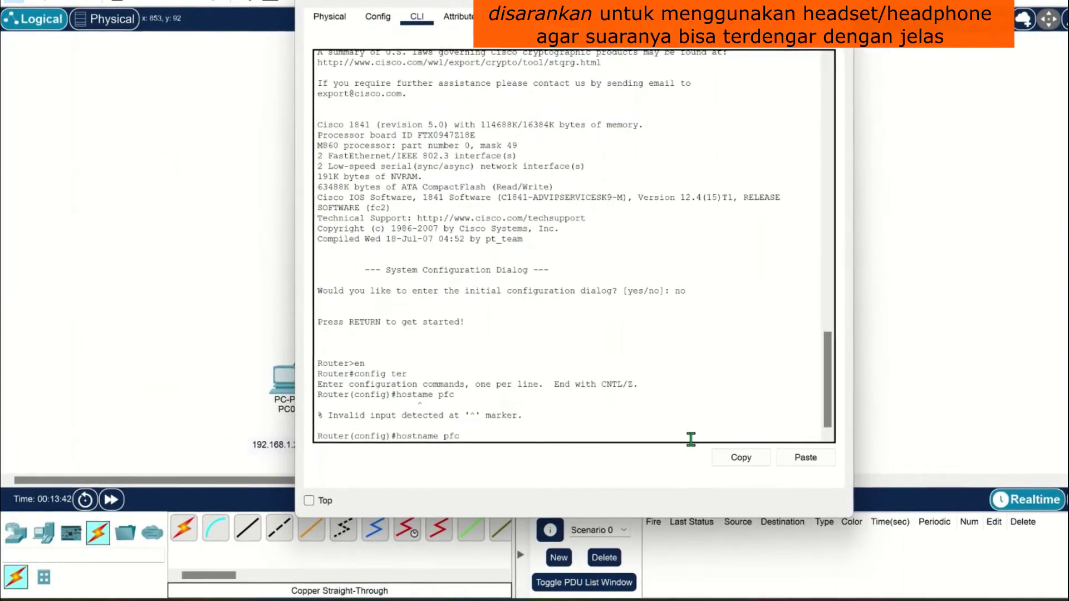
key(Return)
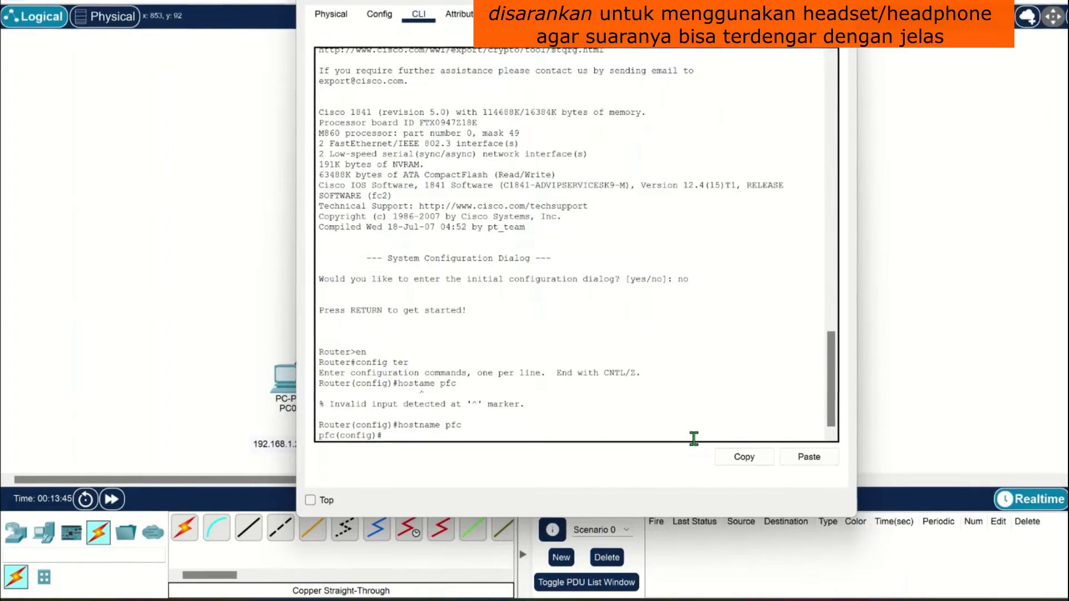
text(interface)
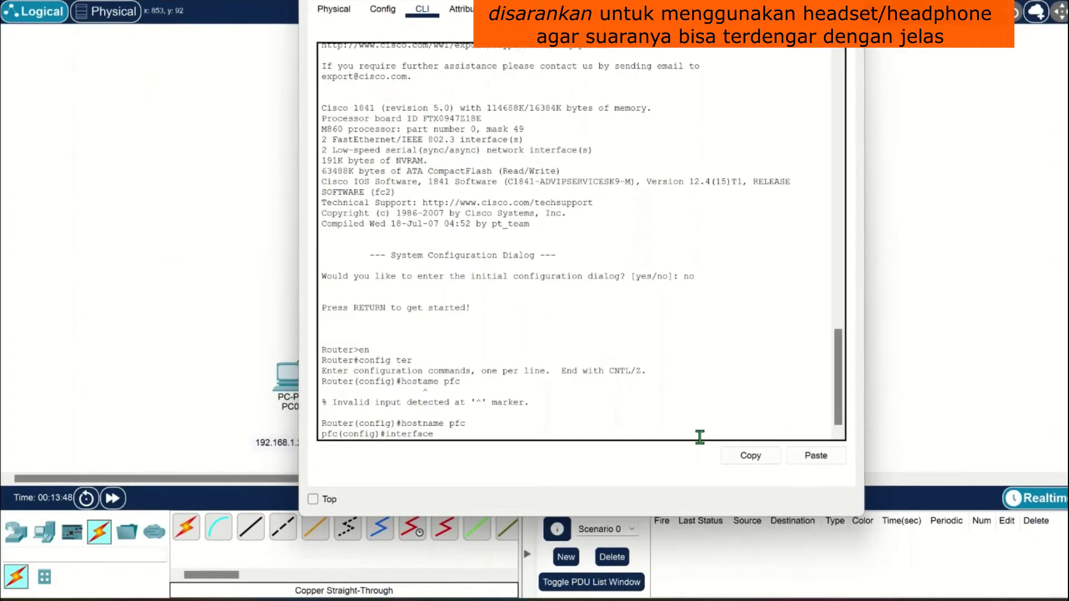
text( fa)
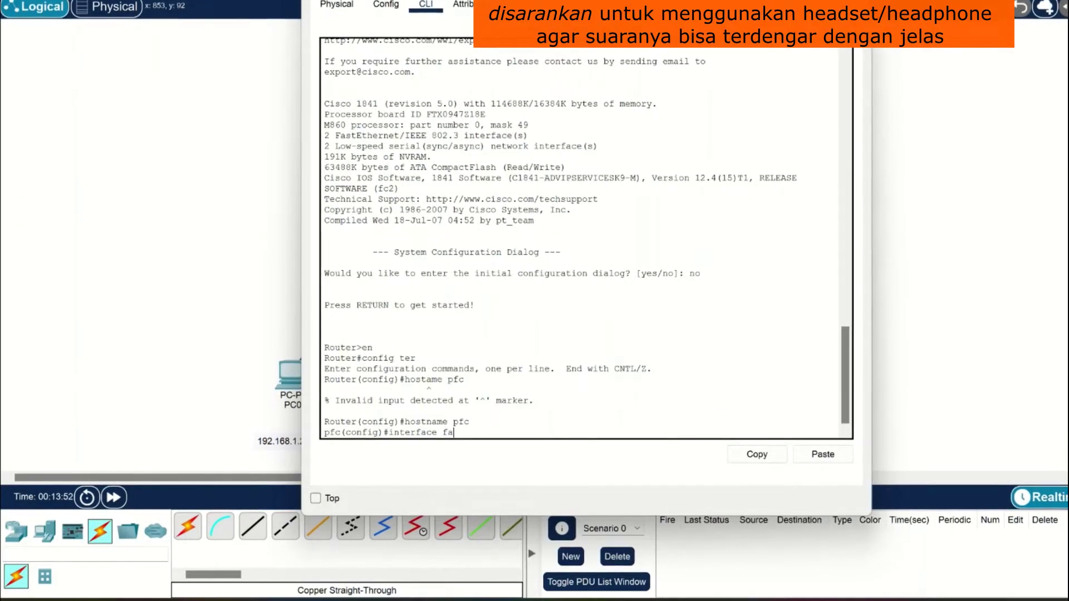
drag(669, 1, 416, 0)
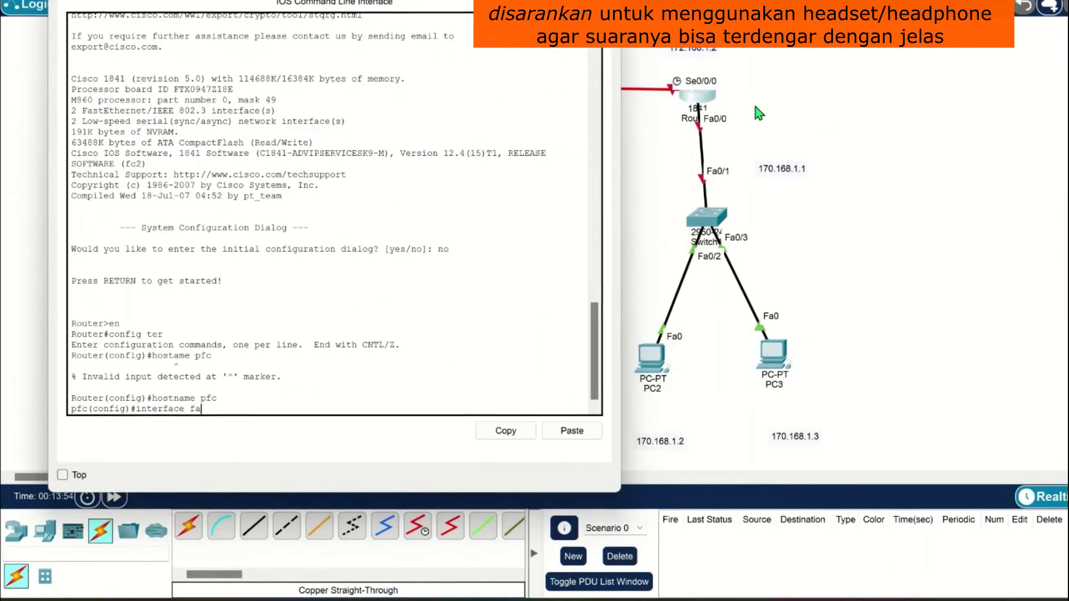
text(0/)
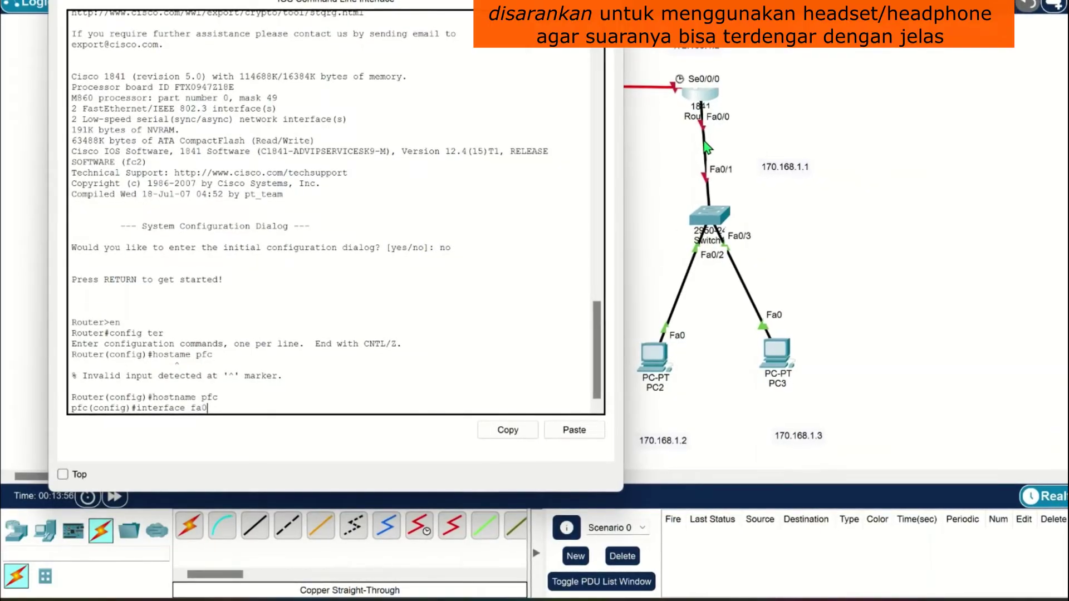
text(0)
key(Return)
Assign 170.168.1.1 with mask 255.255.0.0 to Router1's fa0/0 using ip add, and enable the interface with no shu.
text(ip add)
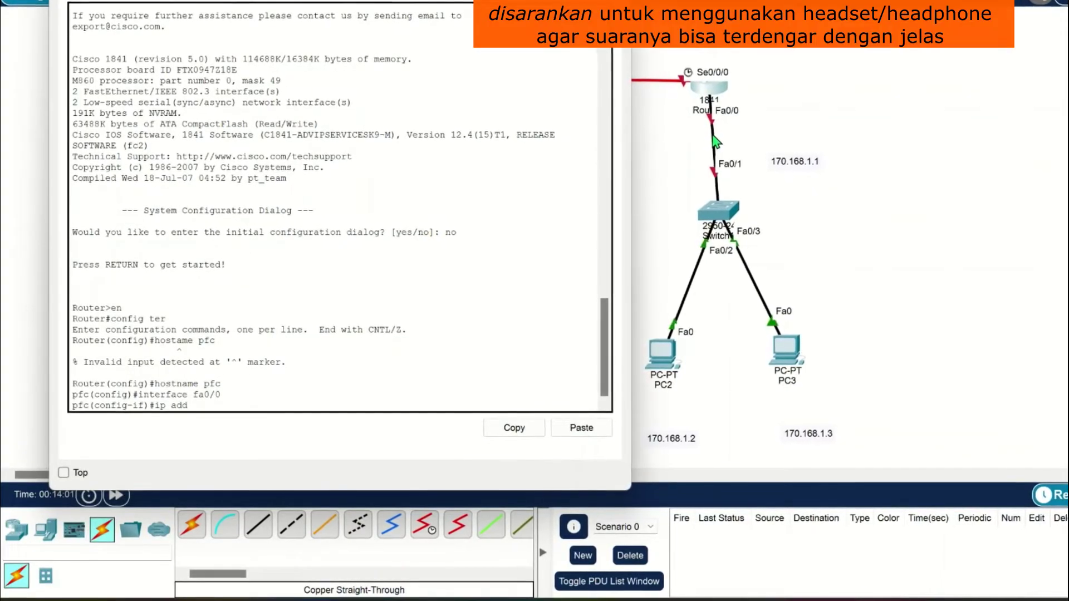
text( 170.)
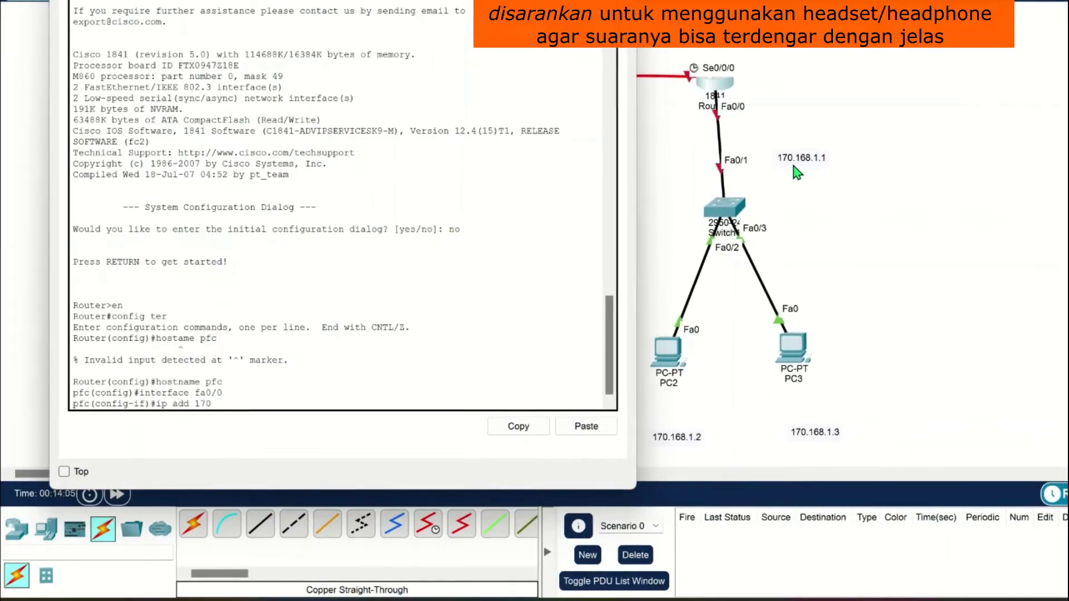
text(168.)
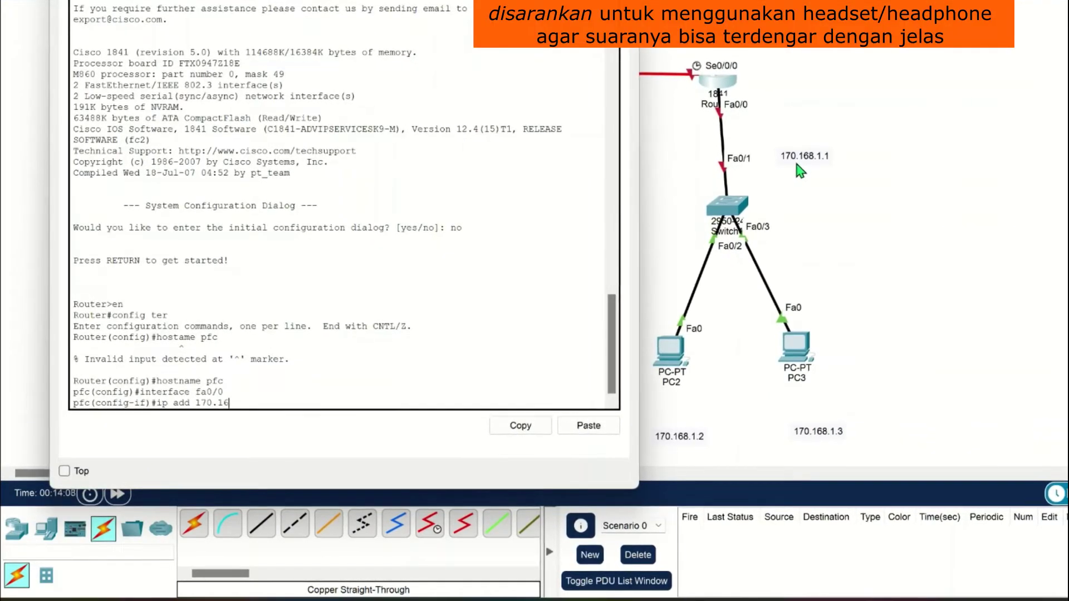
text(1.1 )
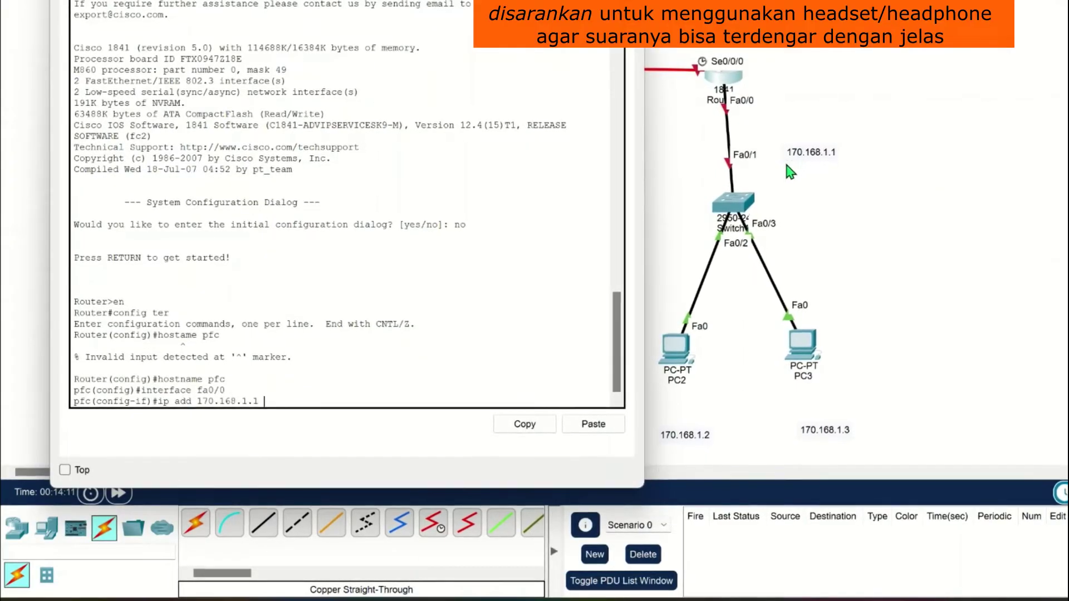
text(255.25)
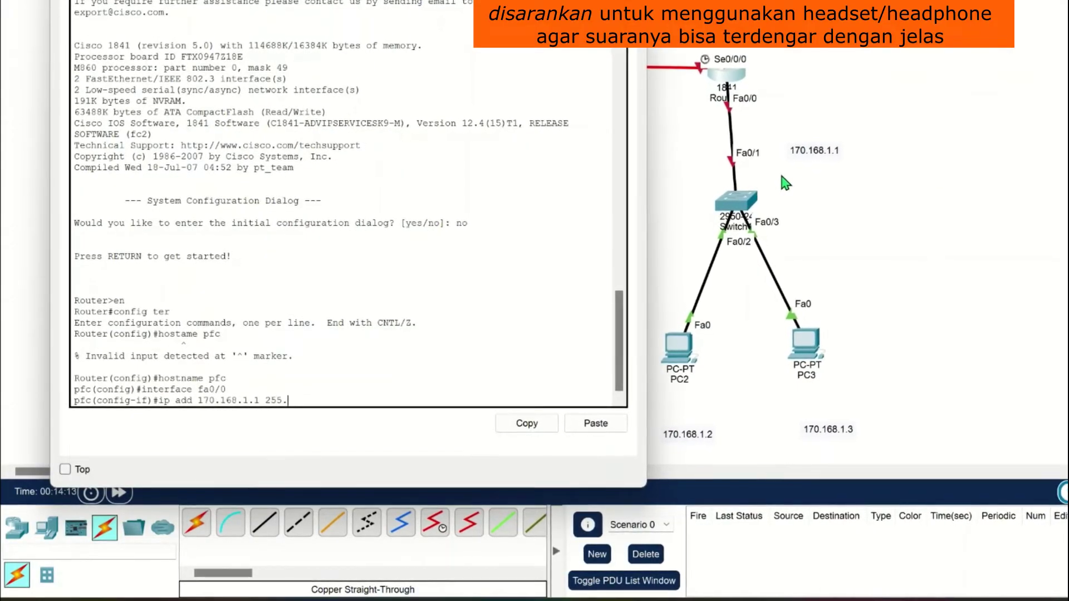
text(5.)
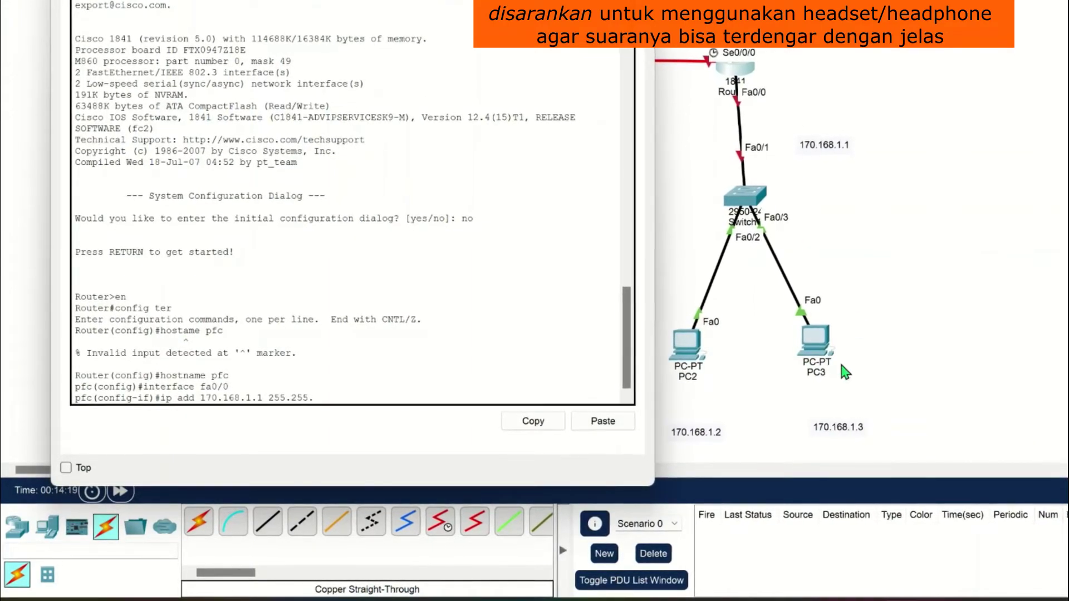
text(0)
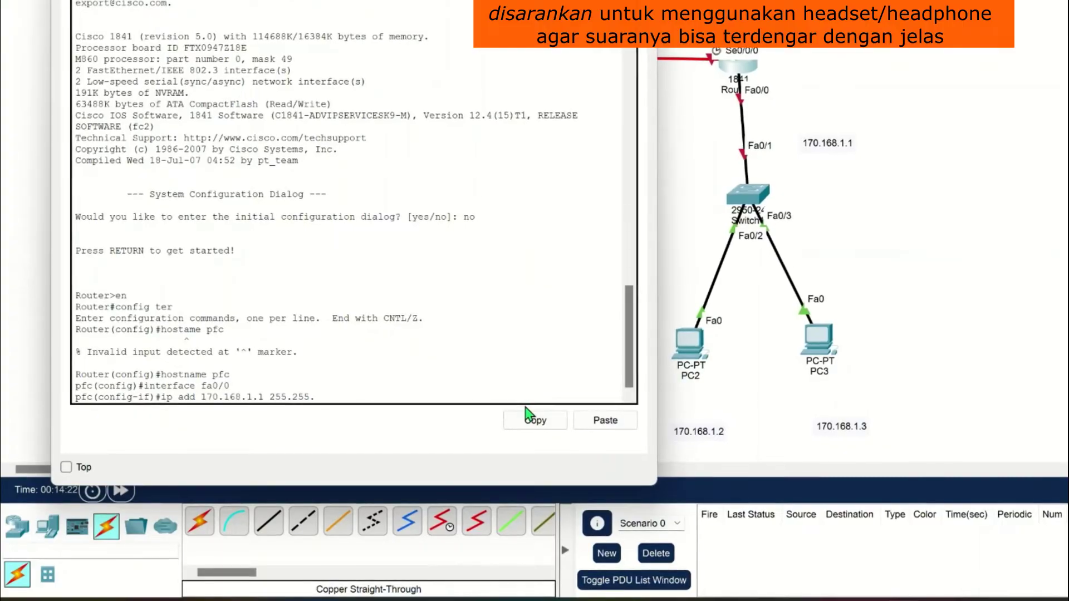
text(.0)
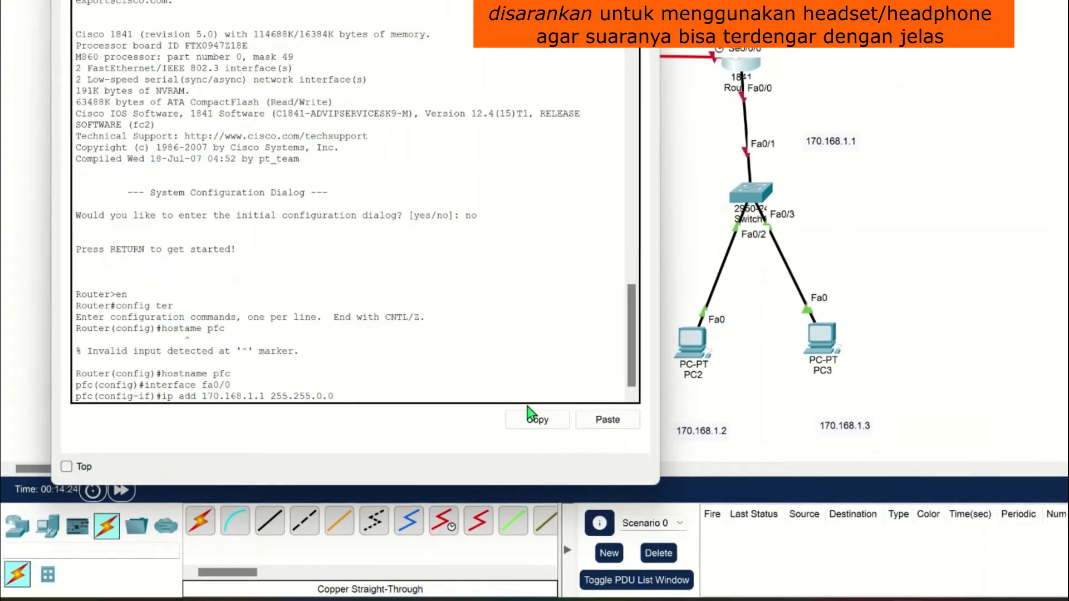
key(Return)
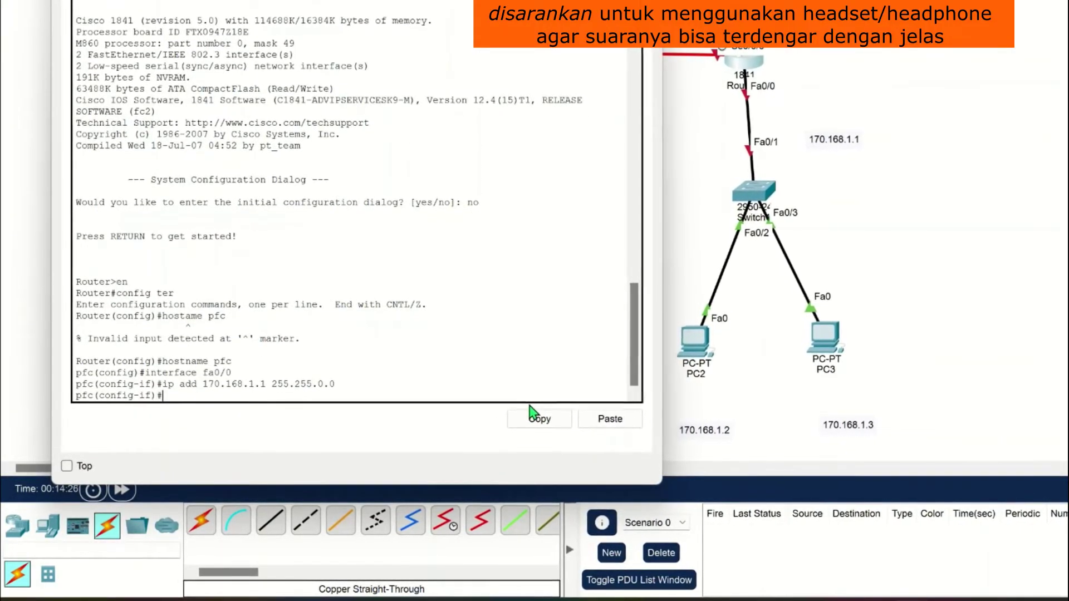
text(no shu)
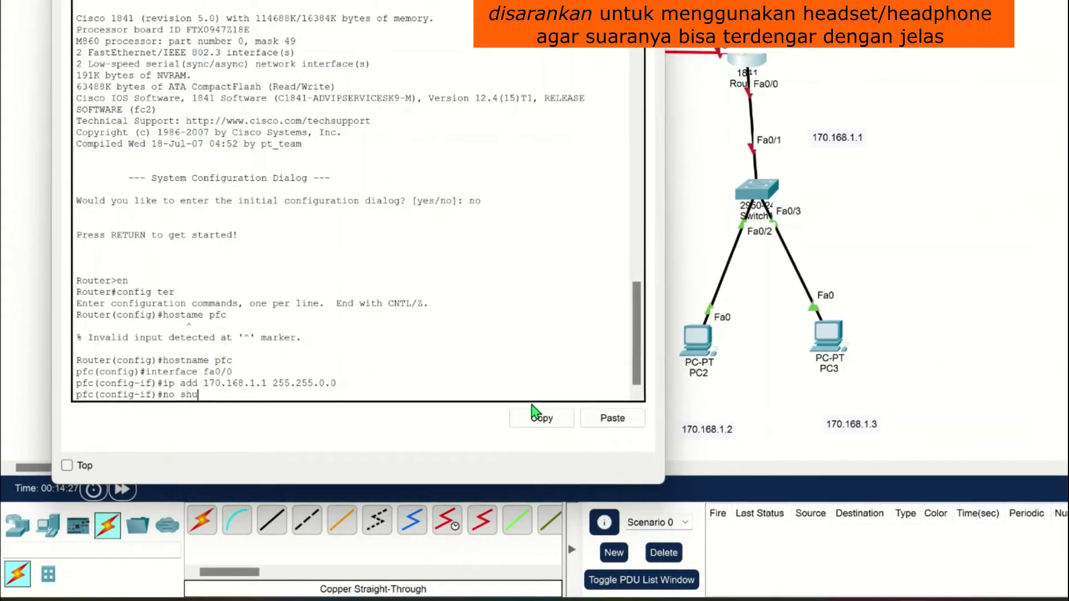
key(Return)
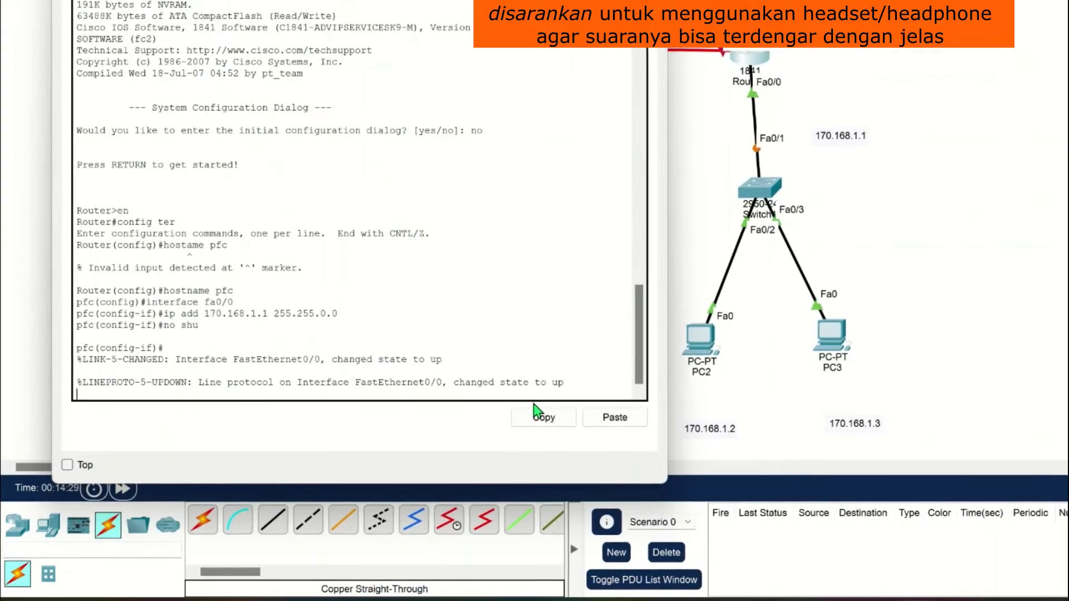
Leave interface configuration mode with end and save Router1's configuration with write.
text(end)
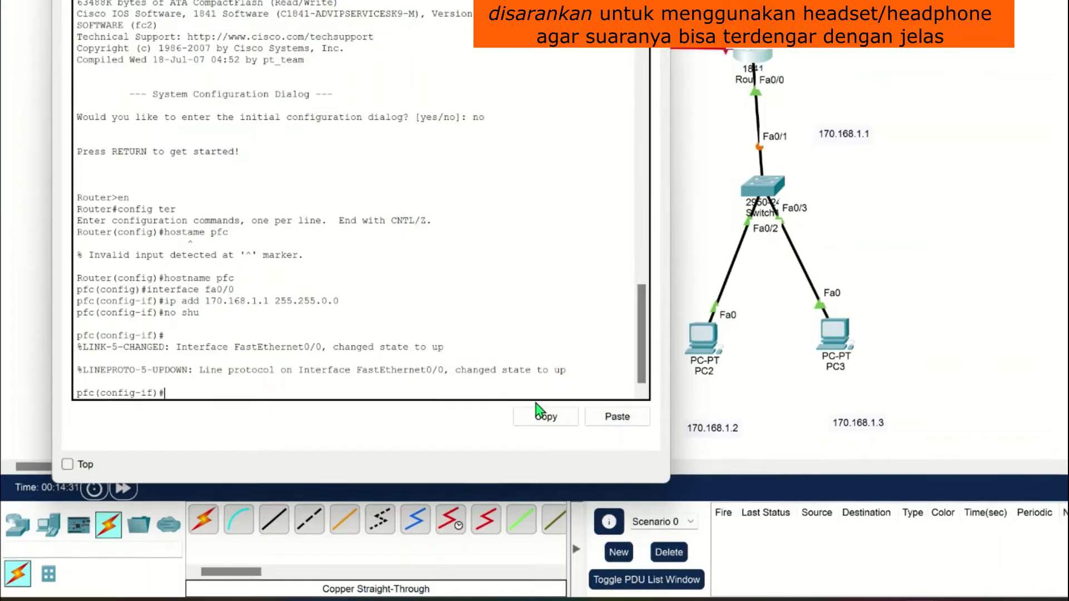
key(Return)
key(Return)
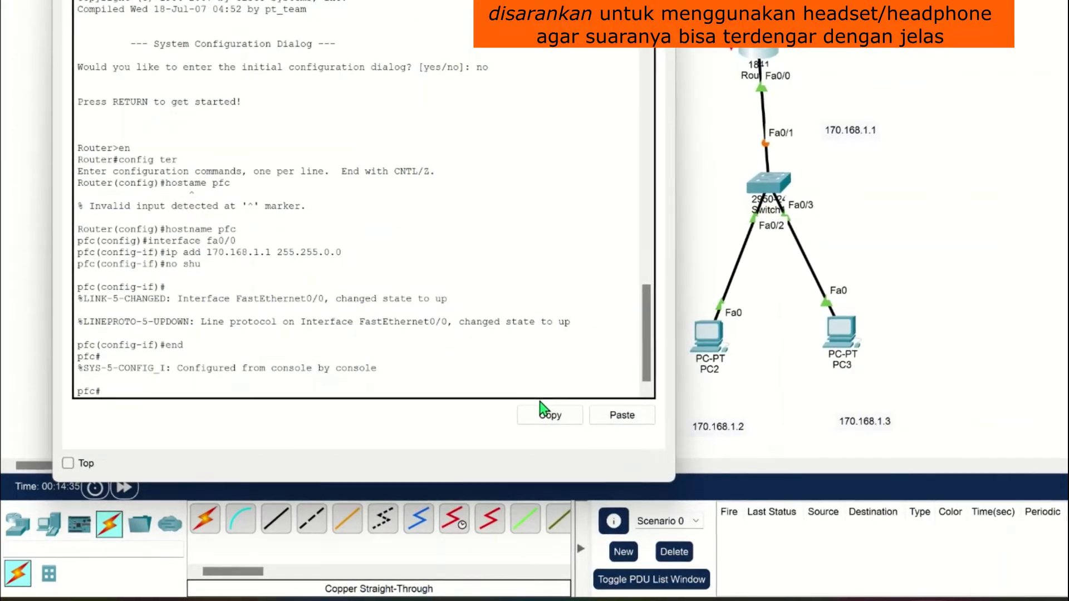
text(wr)
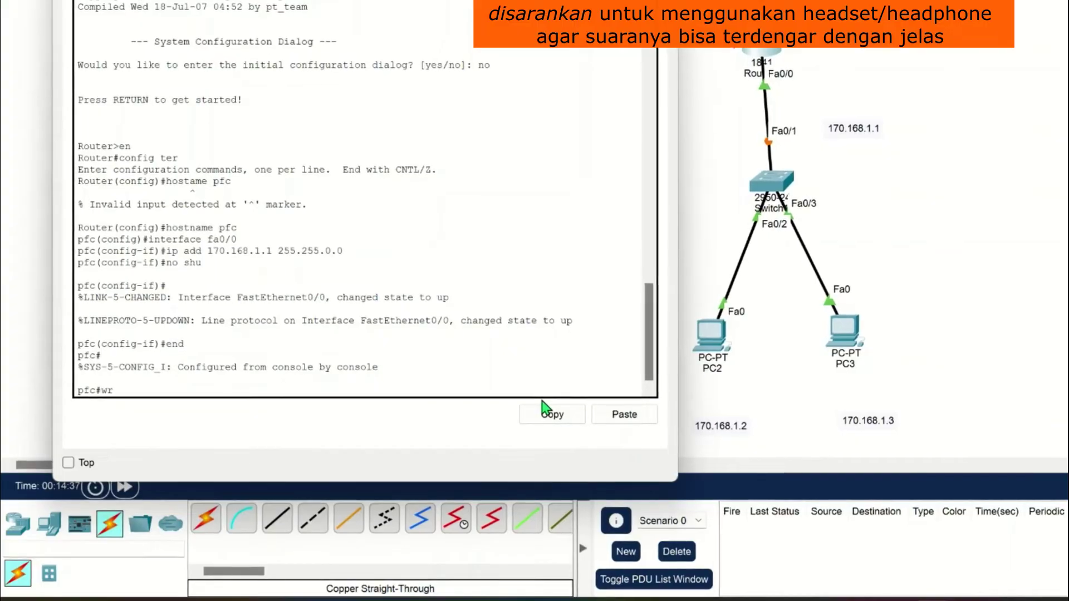
text(ite)
key(Return)
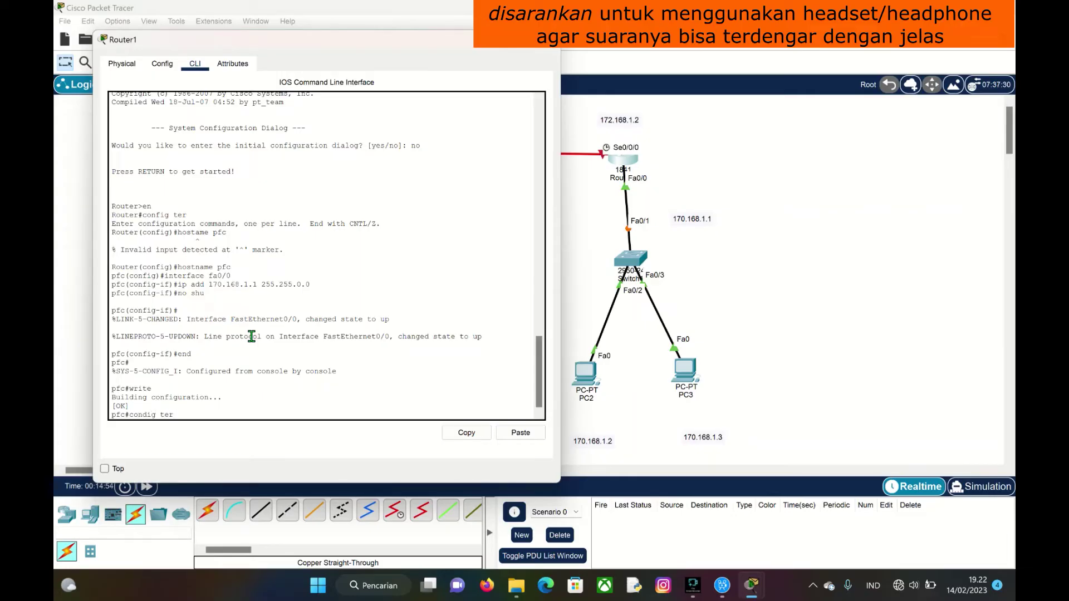
Return to global configuration mode on Router1 with config ter and enter interface configuration mode for se0/0/0.
key(BackSpace)
key(BackSpace)
key(BackSpace)
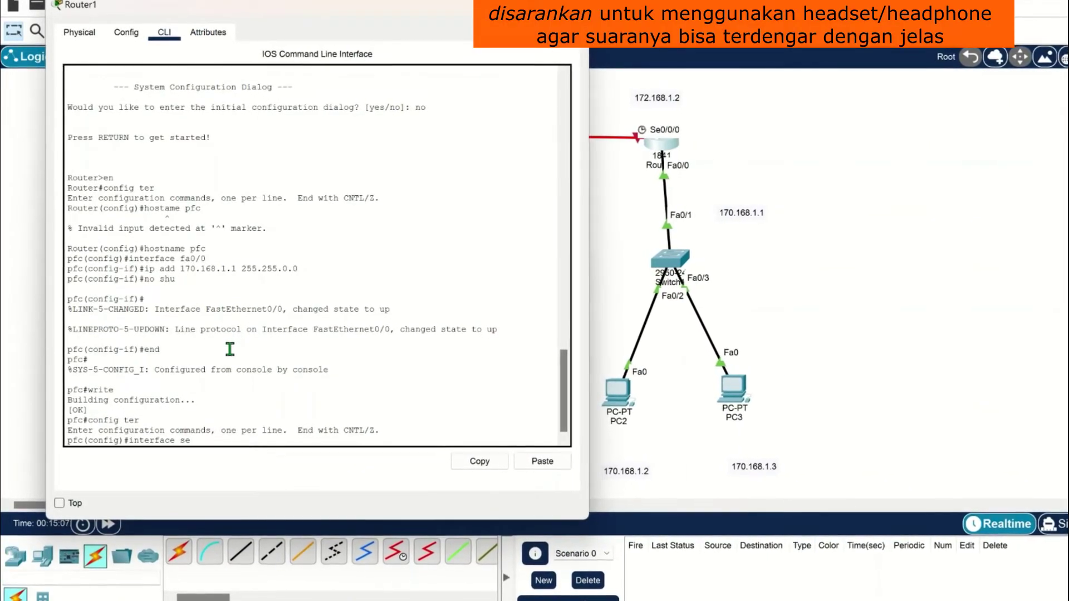
text(0/0/0)
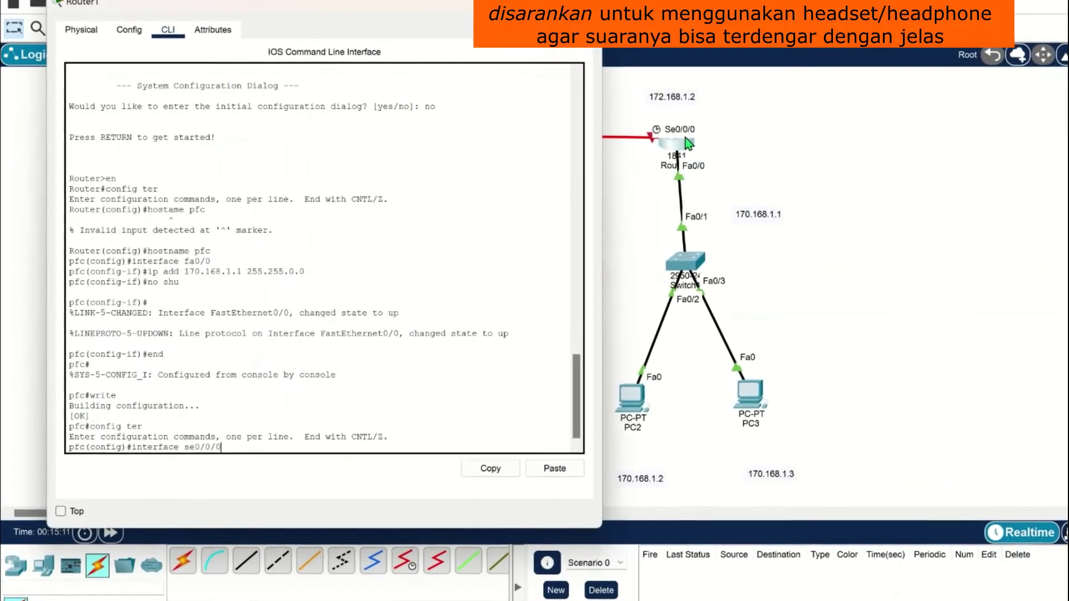
key(Return)
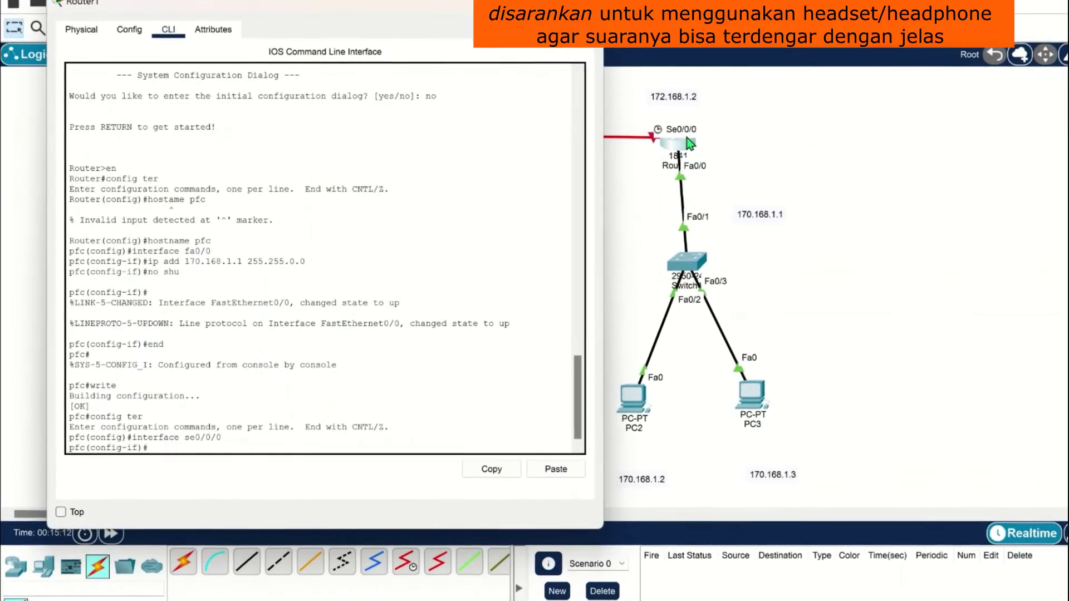
Assign 172.168.1.2 with mask 255.255.255.252 to Router1's se0/0/0, moving its window off the topology, and enable the interface with no shu.
text(ip add)
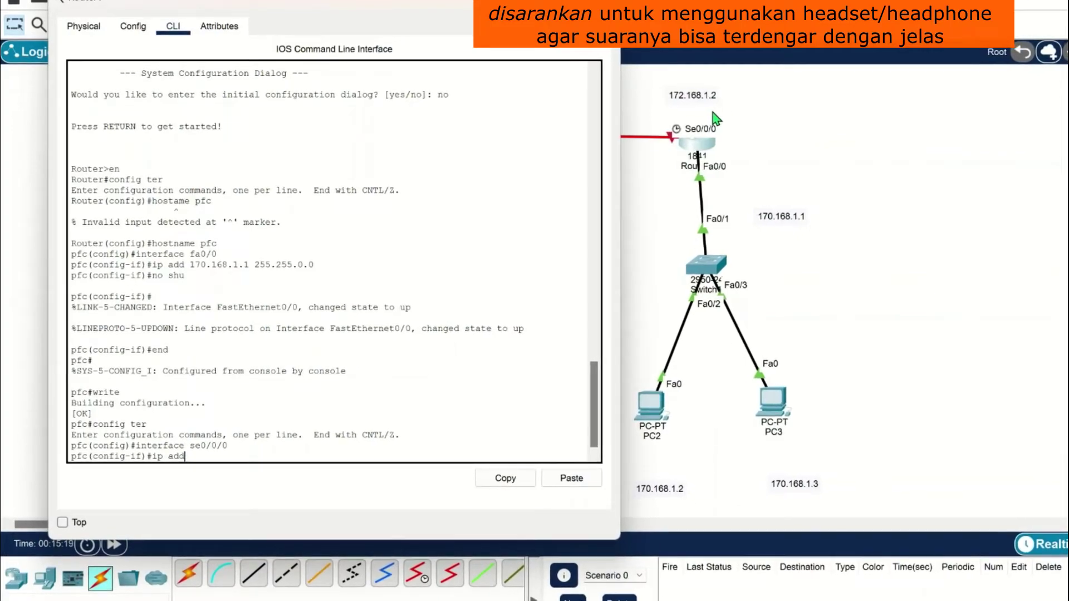
text(172)
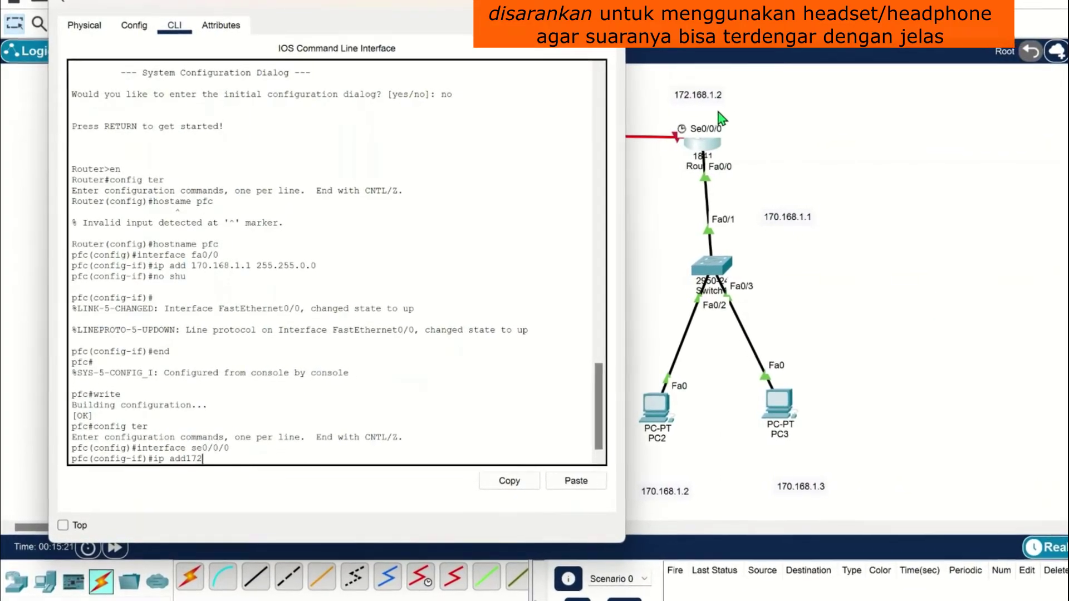
key(BackSpace)
key(BackSpace)
key(BackSpace)
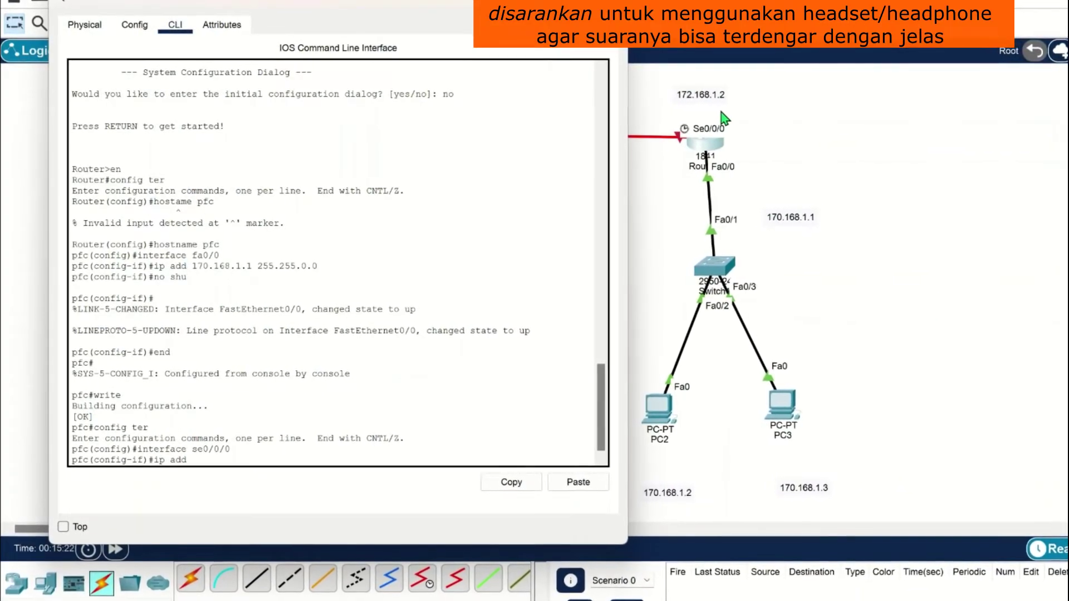
text(172.)
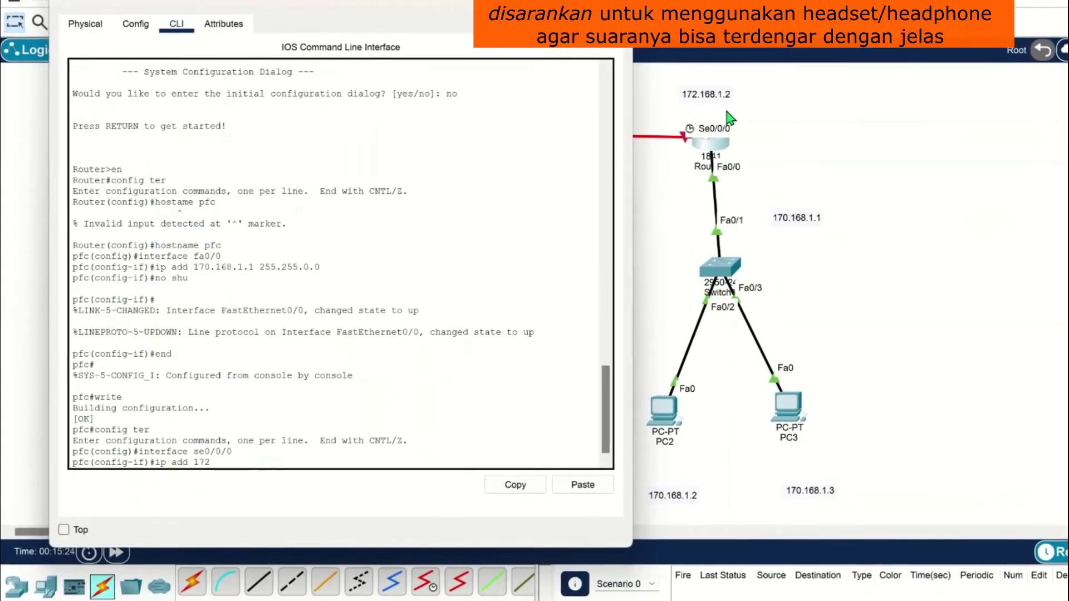
text(168.)
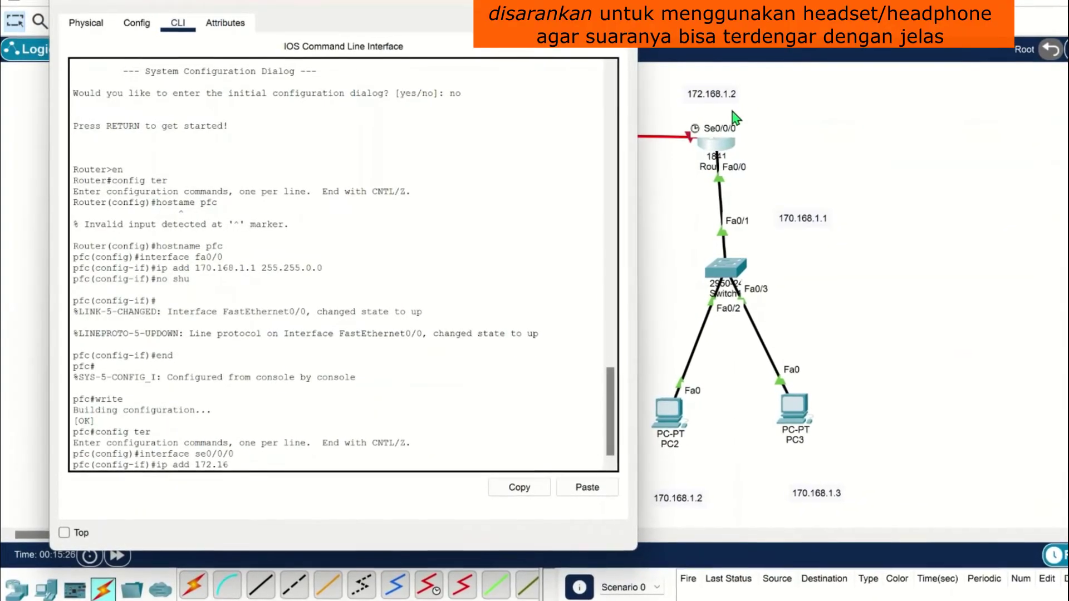
text(1.2)
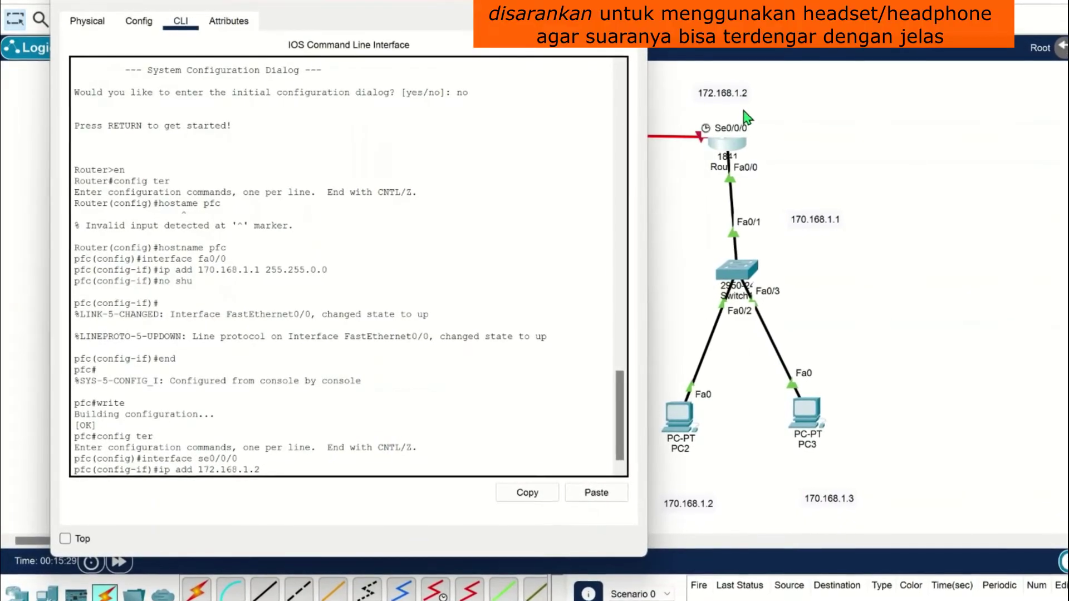
drag(526, 6, 1066, 23)
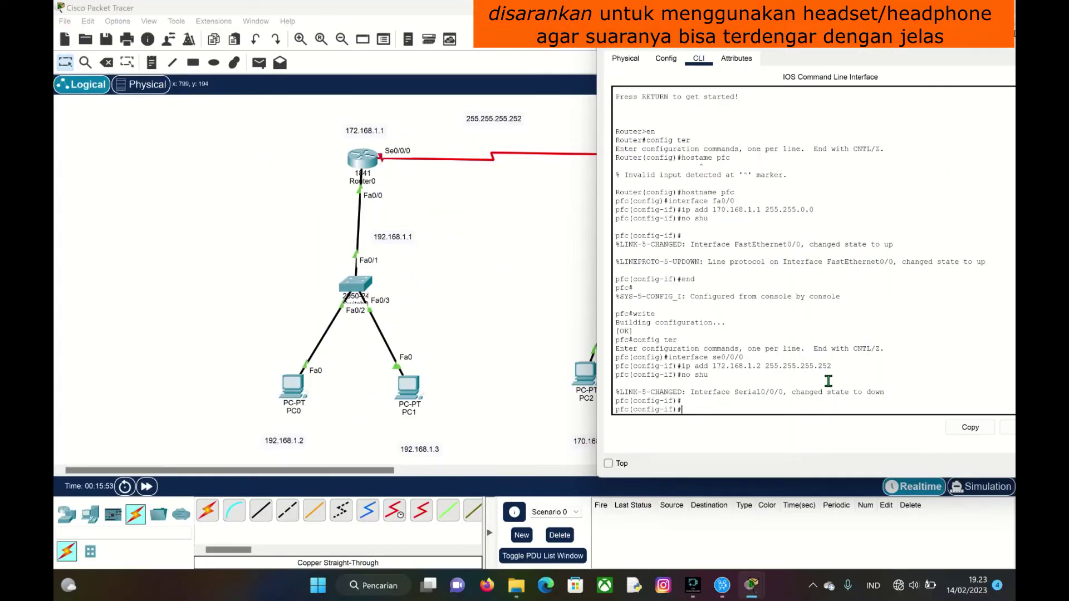
Open Router0's command line, enter global configuration mode with config ter, and enter interface configuration mode for se0/0/0.
click(365, 167)
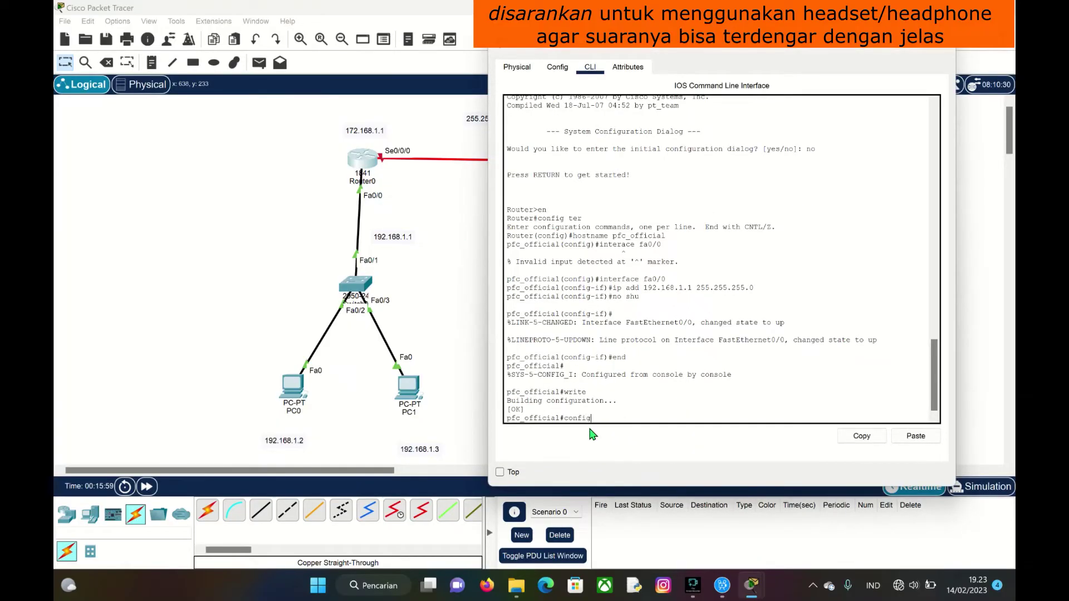
text(config ter)
key(Return)
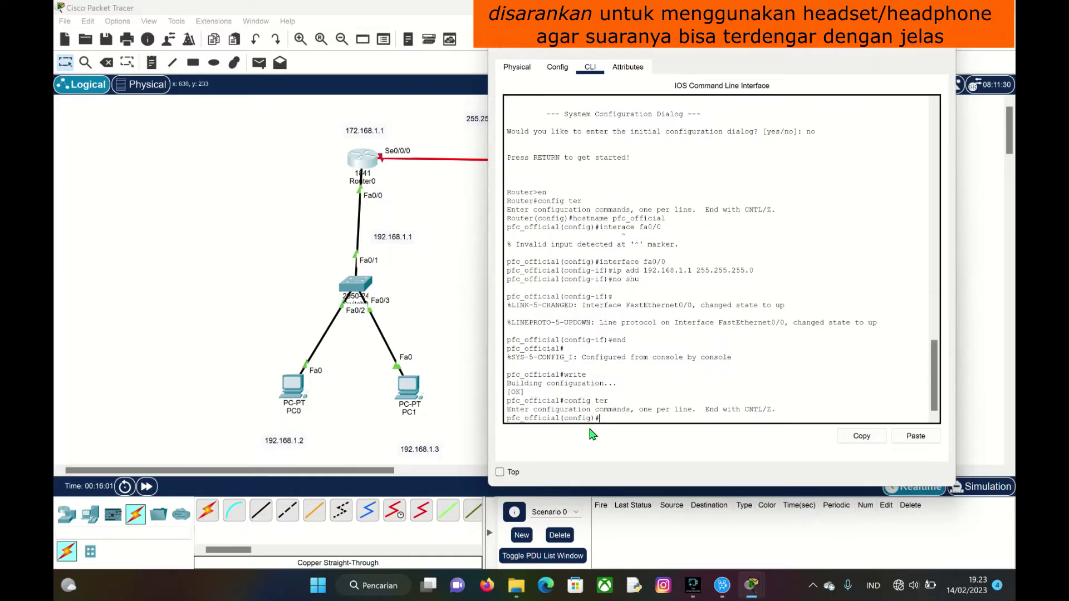
text(interfq)
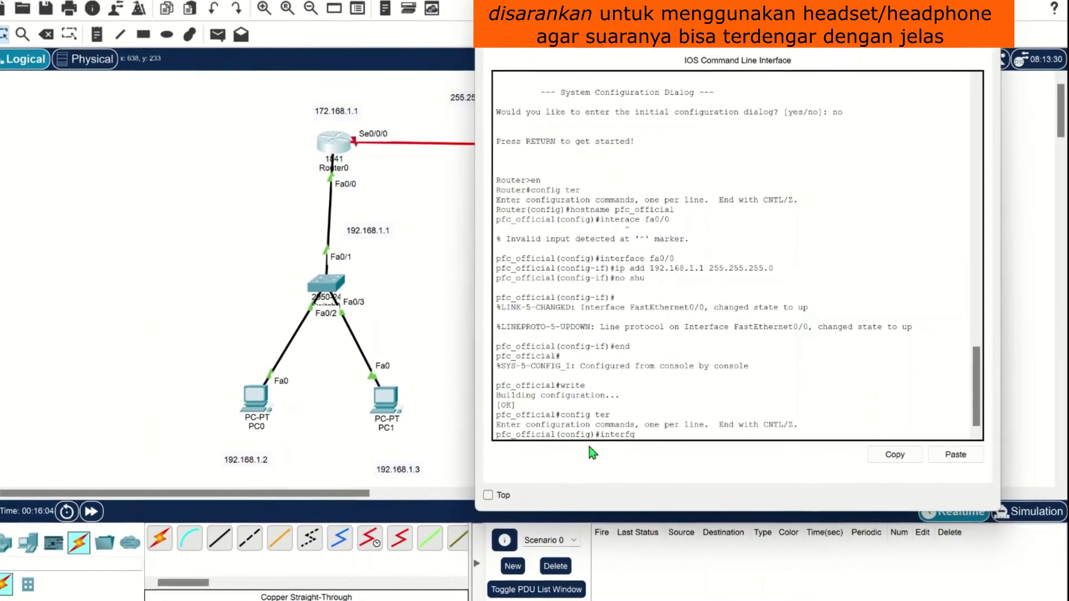
key(BackSpace)
text(ace)
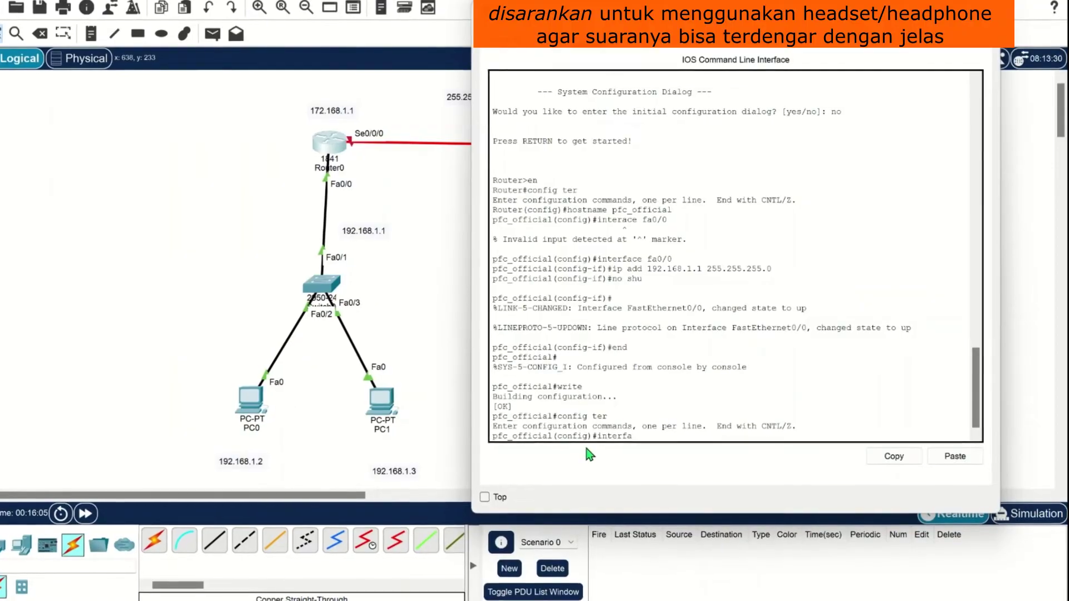
text( se0)
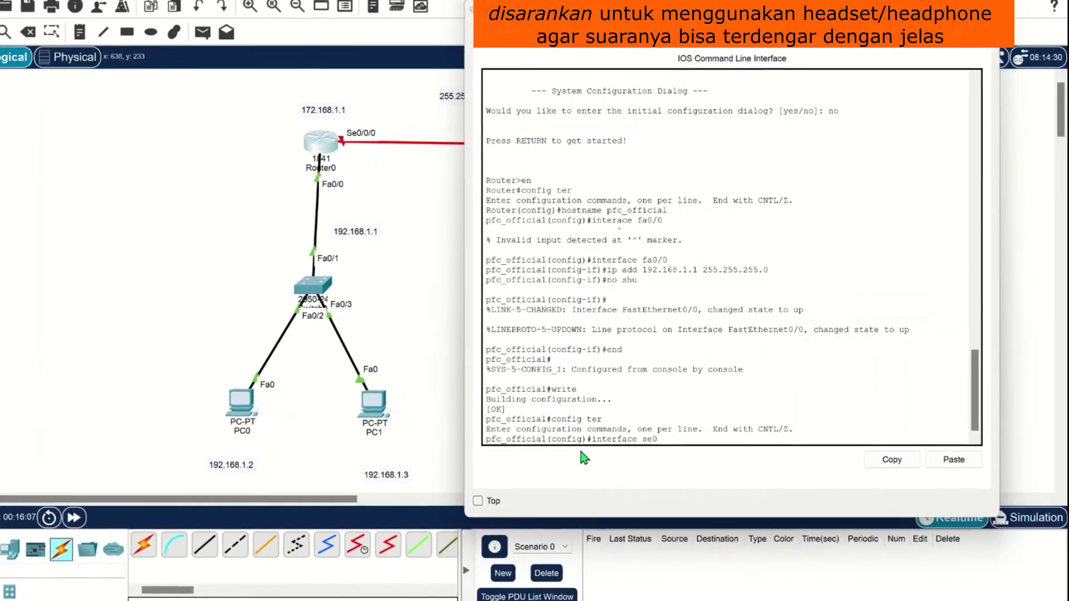
text(/0/0)
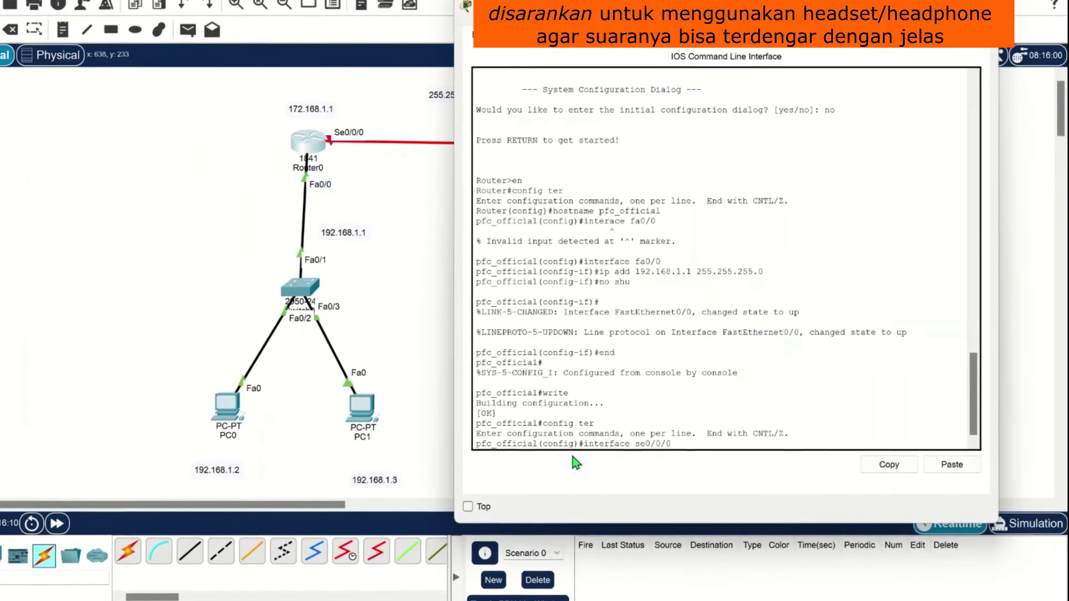
key(Return)
Assign 172.168.1.1 with mask 255.255.255.252 to Router0's se0/0/0, shifting its window to uncover the mask label on the topology.
text(ip)
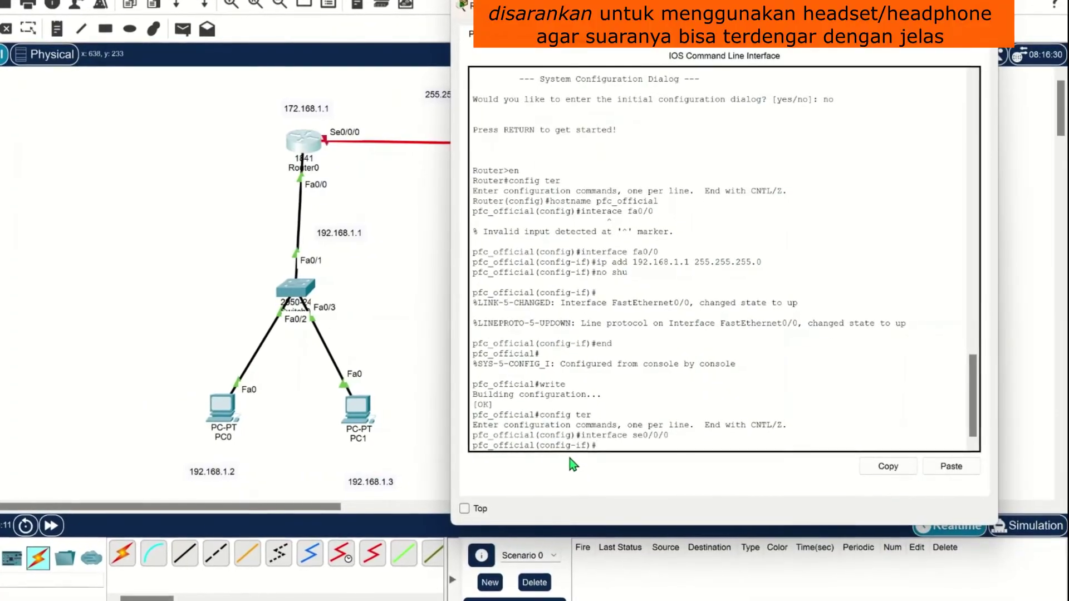
text( add )
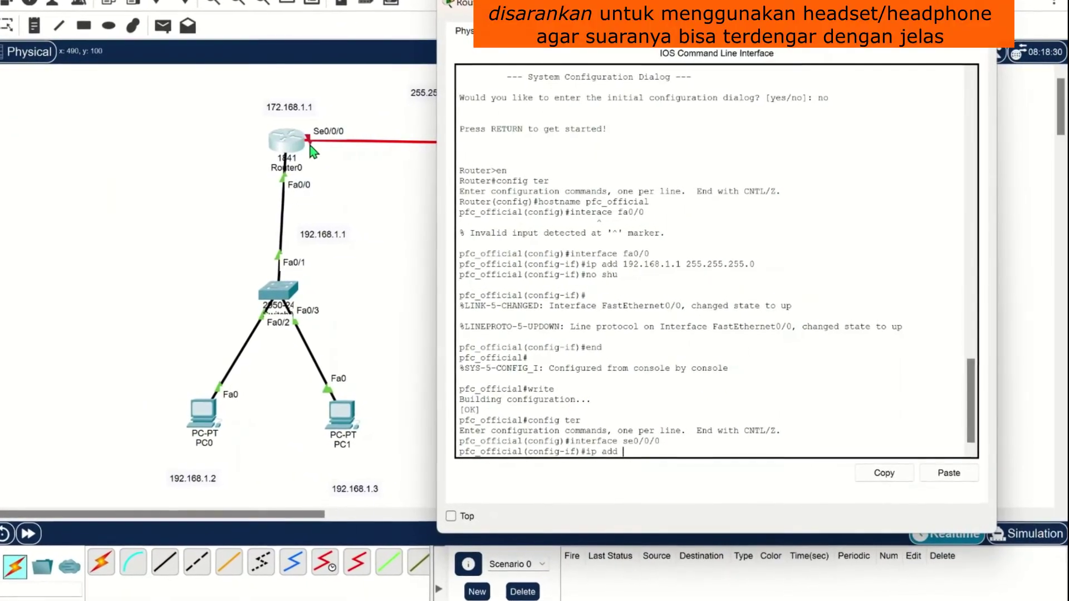
text(172)
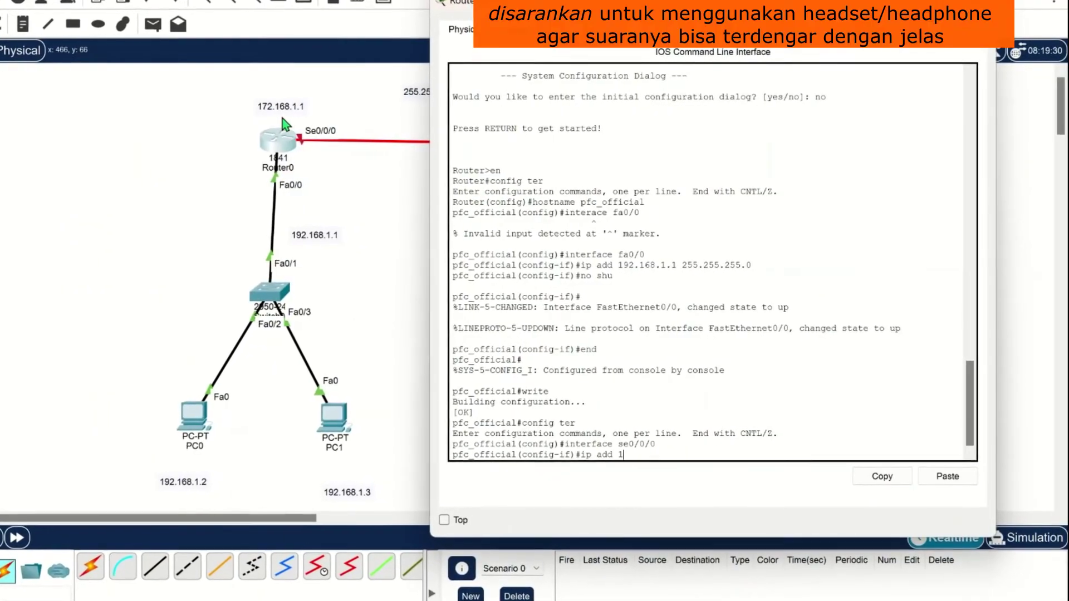
text(.168.1.)
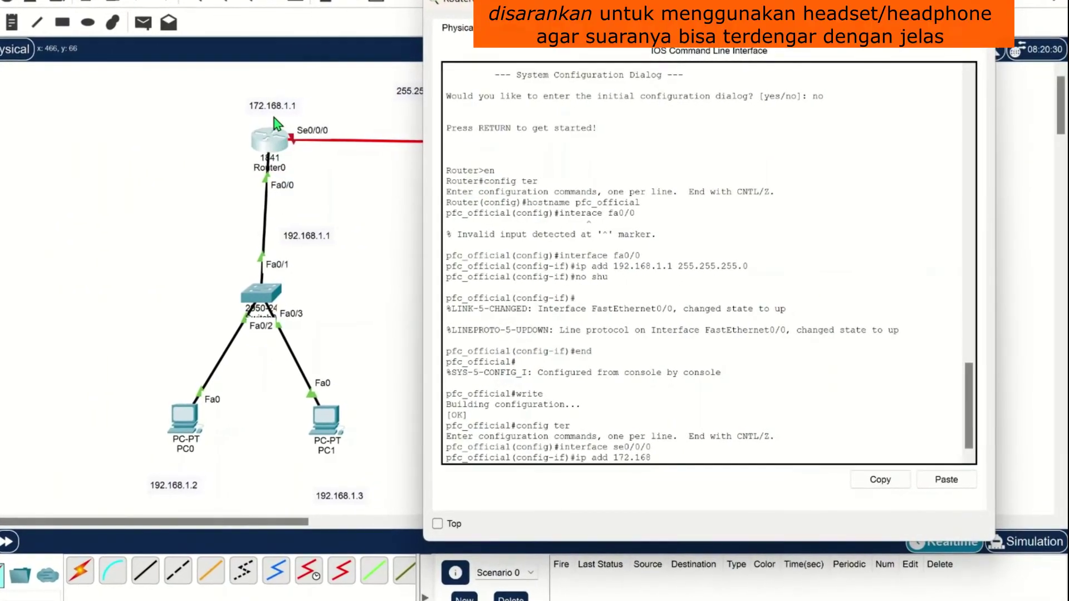
text(1)
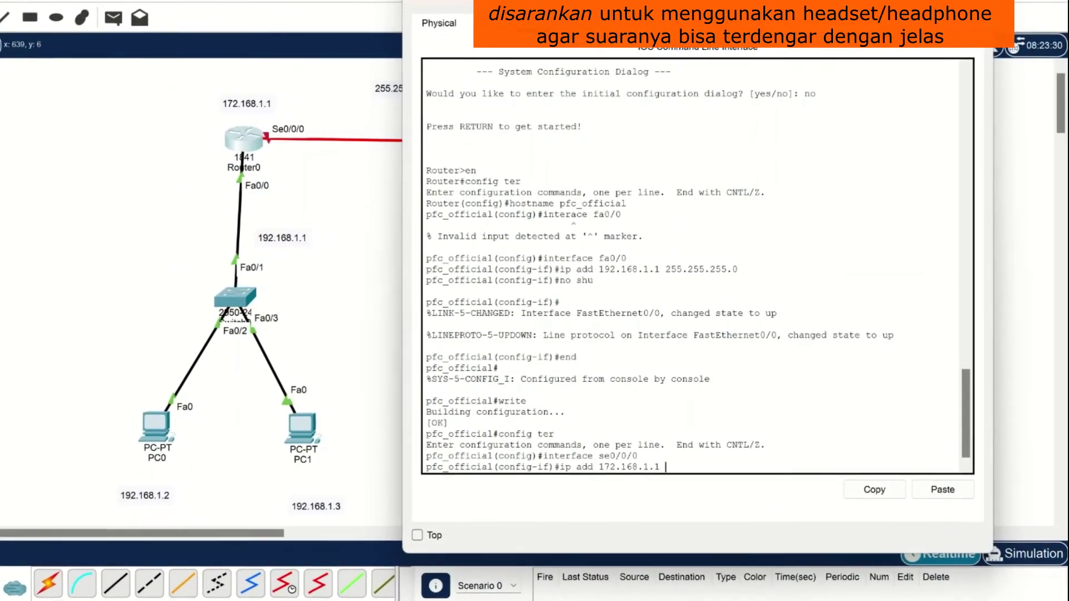
drag(501, 3, 569, 0)
text(255.255.2)
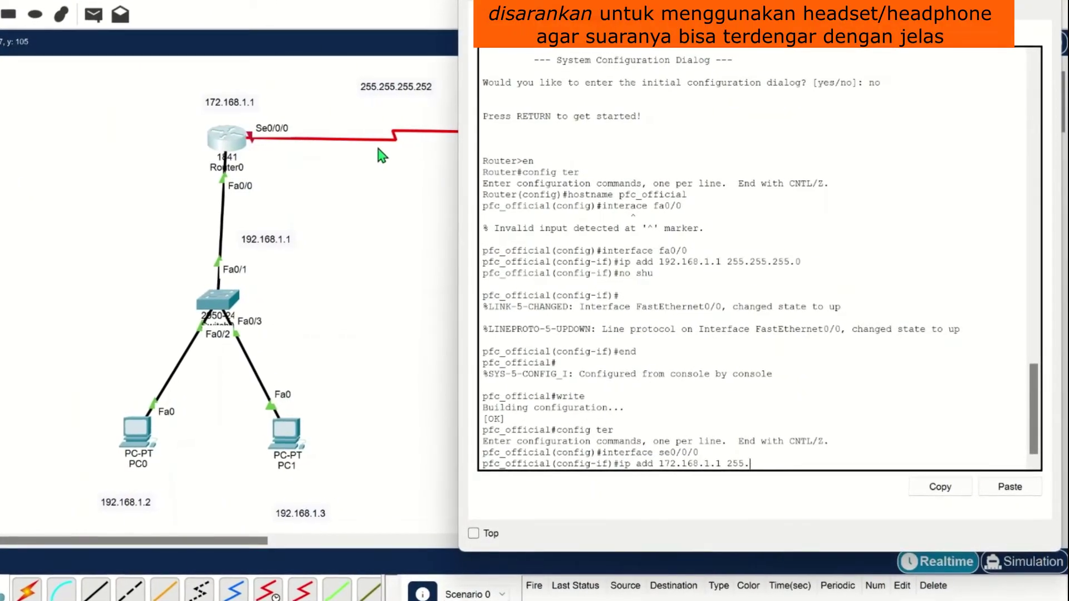
text(55.252)
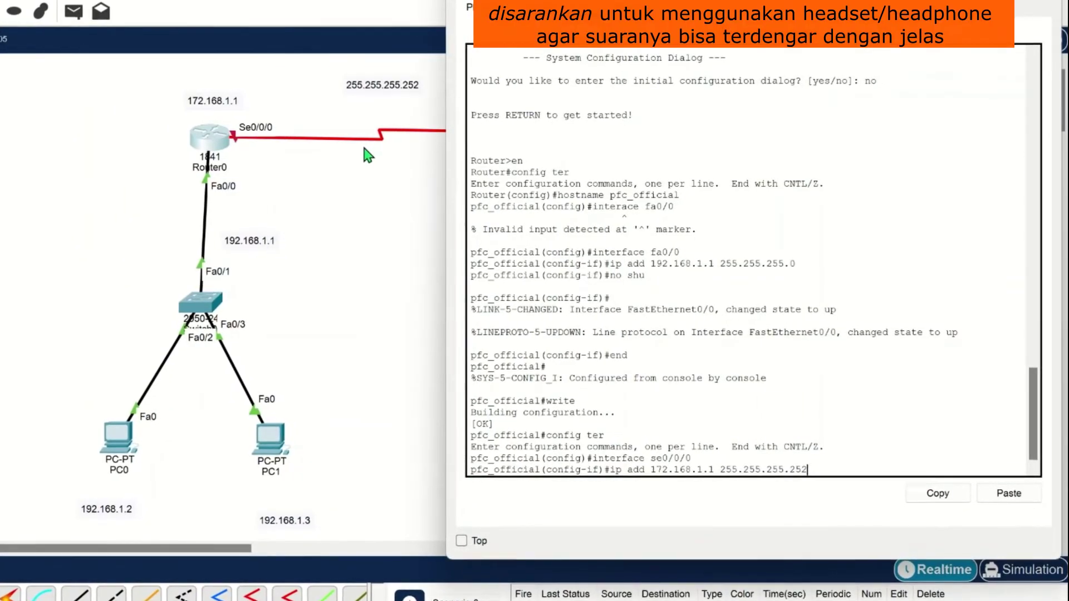
key(Return)
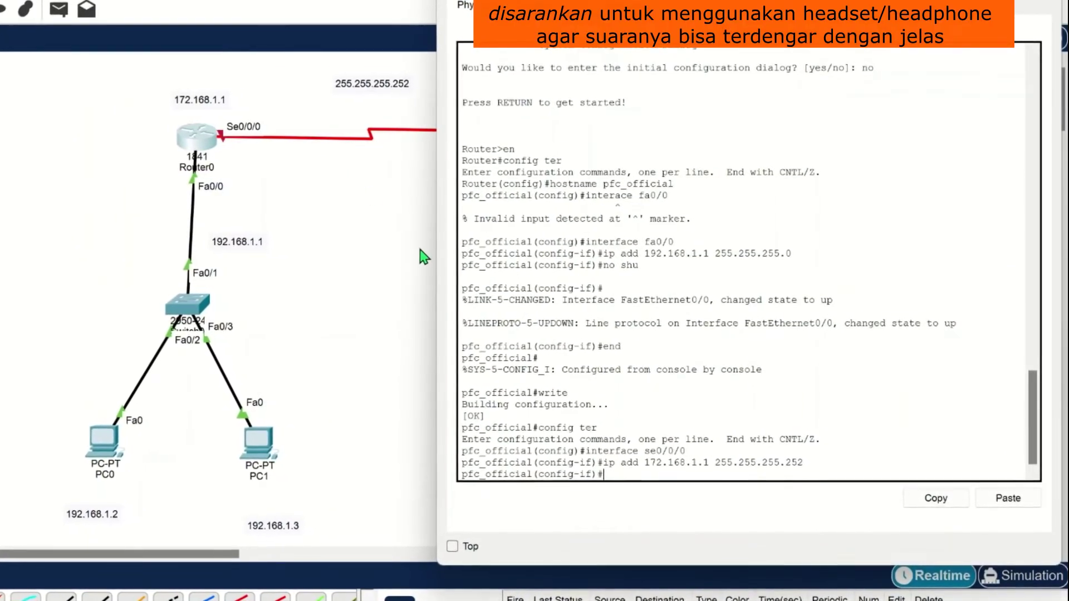
Enable Router0's se0/0/0 interface with no shu.
text(no shu)
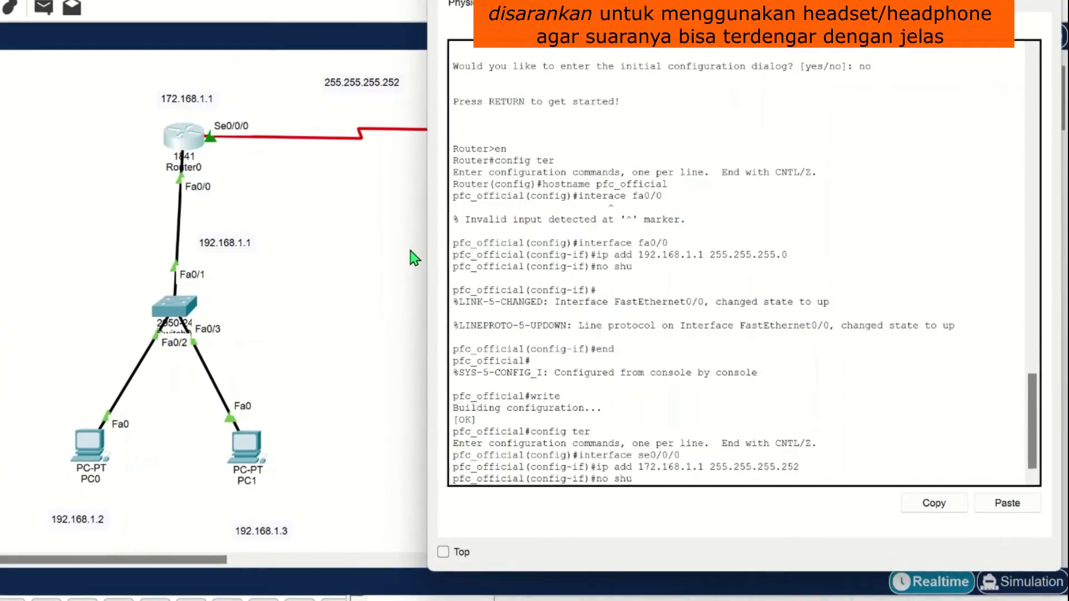
key(Return)
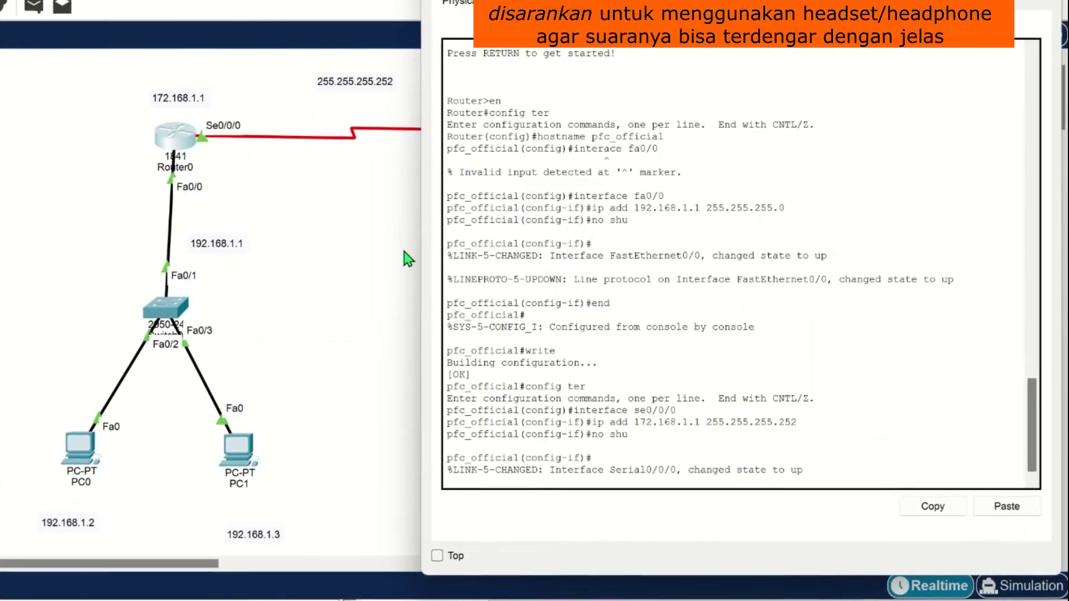
key(Return)
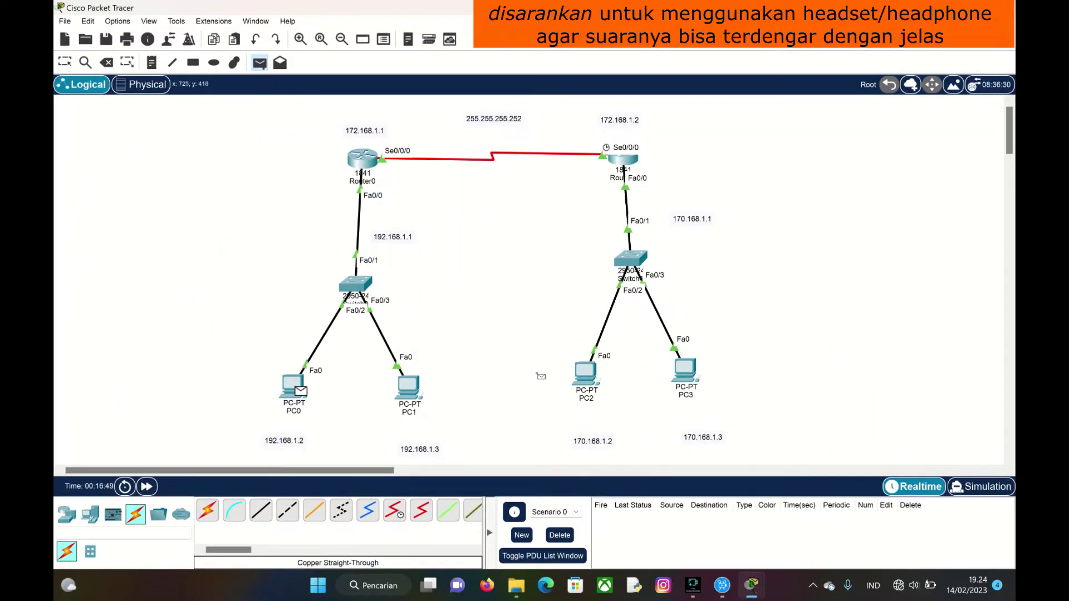
Test connectivity between the two networks by sending a simple PDU from PC0 to PC2 and another from PC1 to PC3.
click(579, 377)
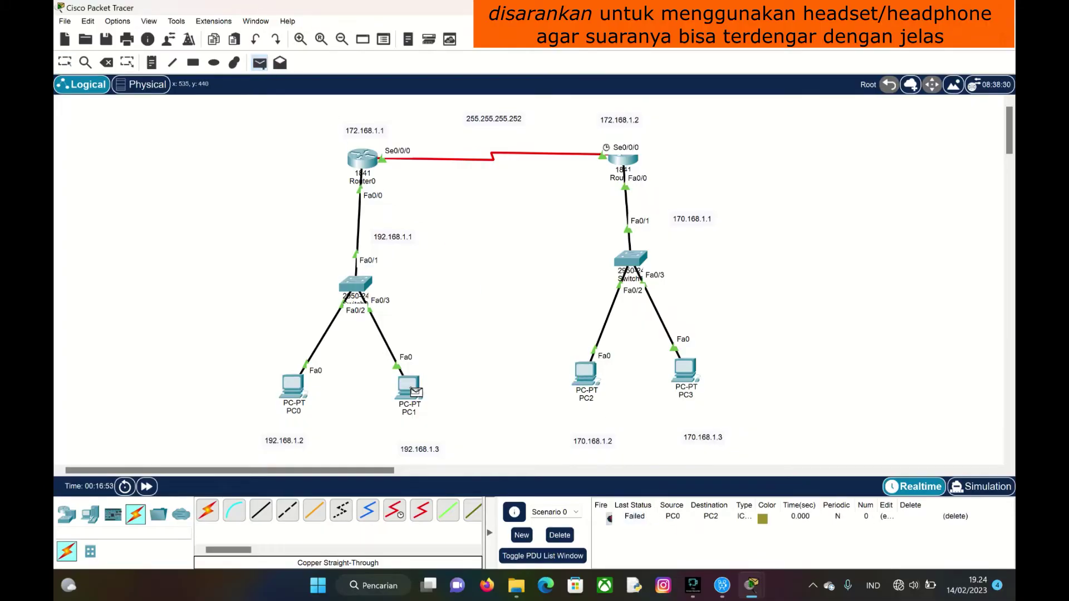
click(685, 372)
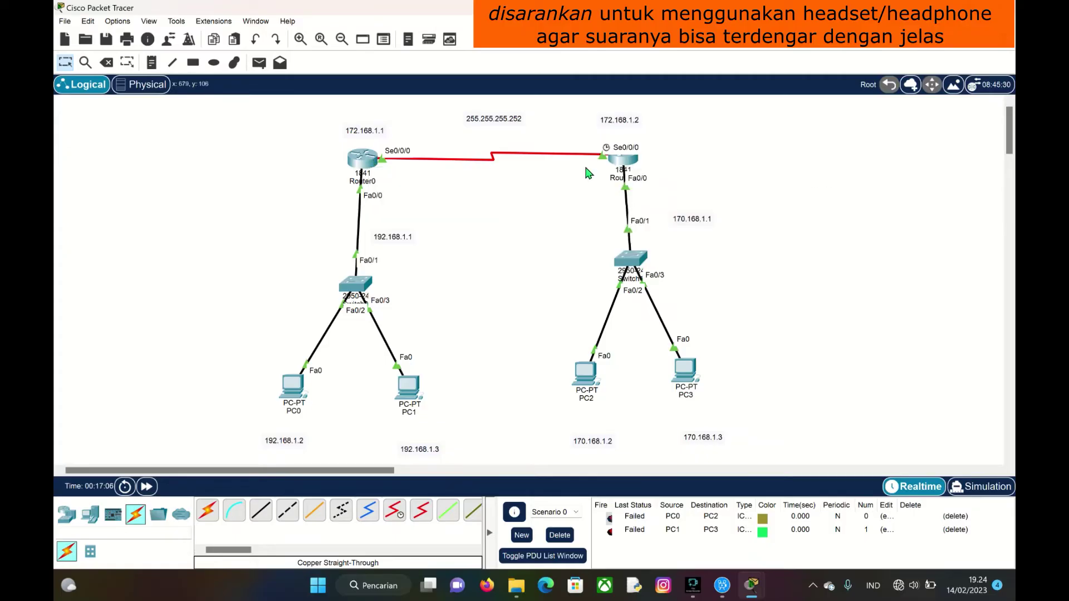
Reopen Router0's command line and return from interface configuration to global configuration mode with exit.
mouse_move(625, 166)
mouse_move(367, 163)
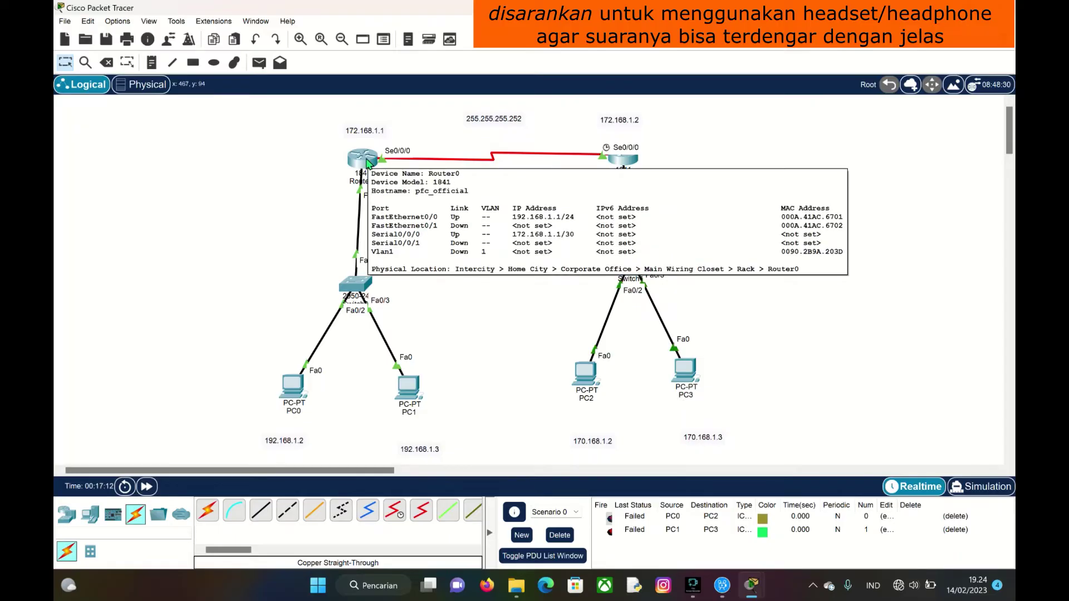
click(367, 163)
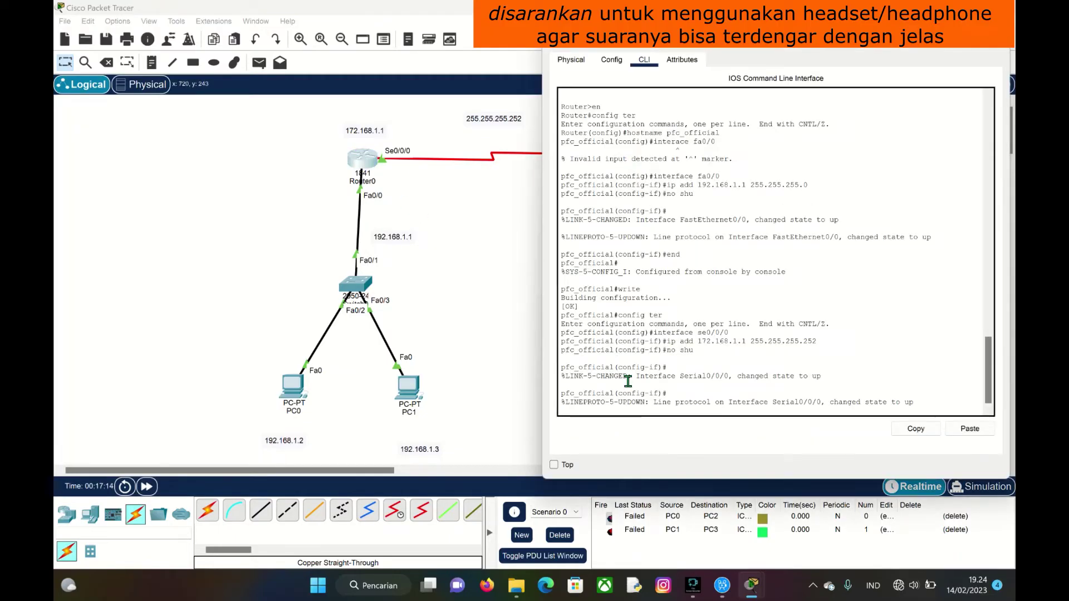
key(Return)
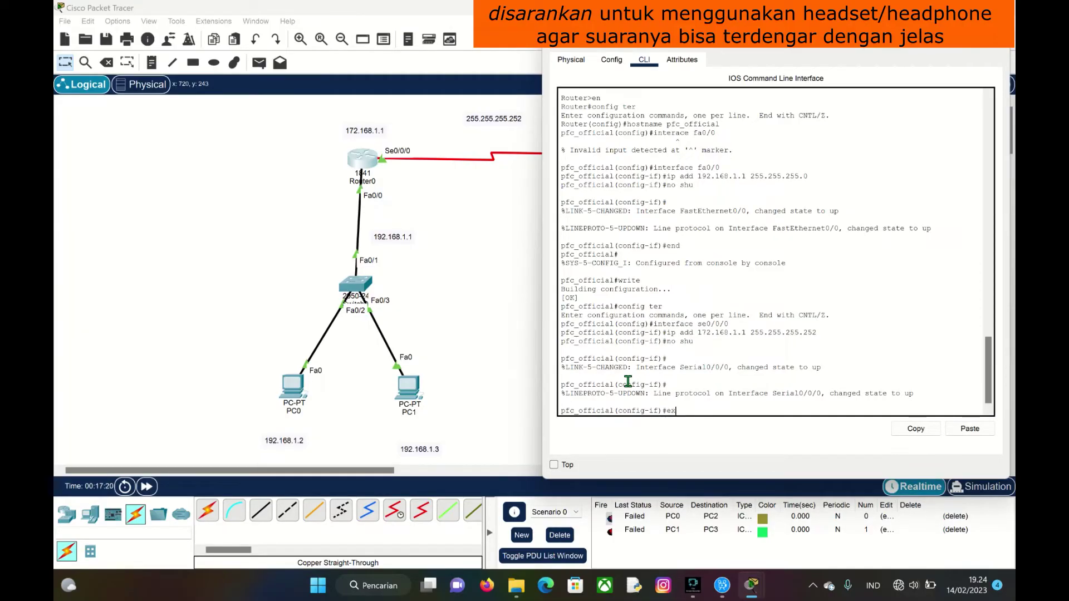
text(exit)
key(Return)
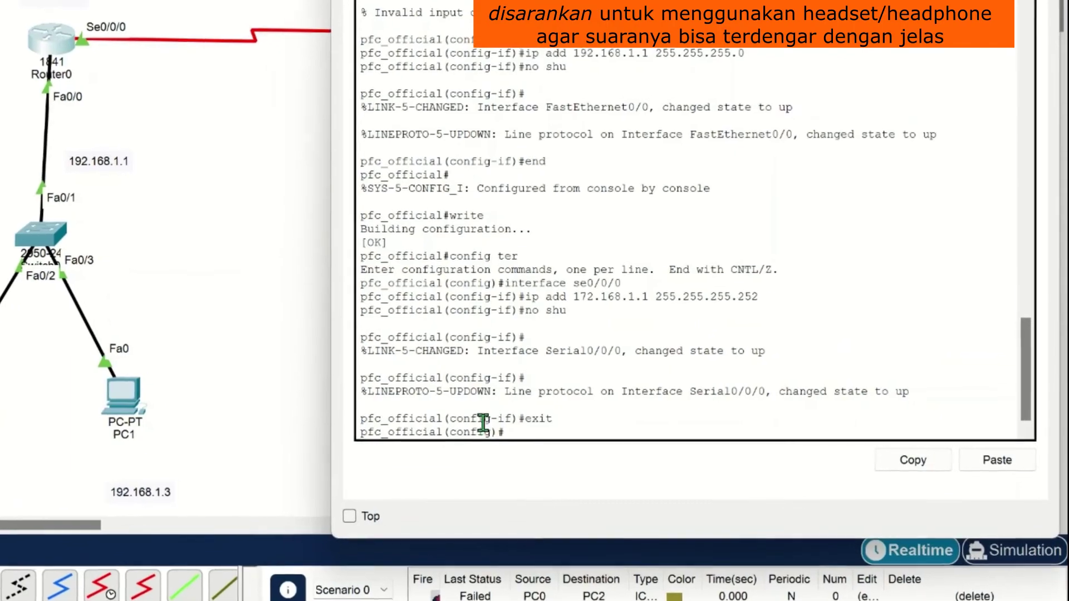
Add a static route on Router0 to 170.168.1.0 with mask 255.255.255.0 via 172.168.1.2, moving its window off Router1's network.
text(ip )
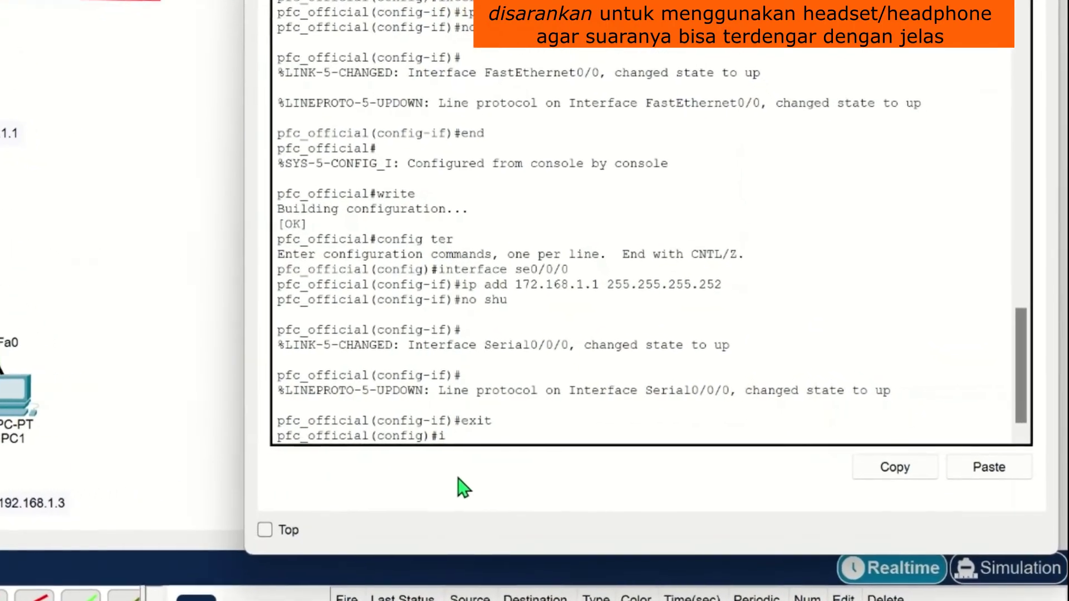
text(route)
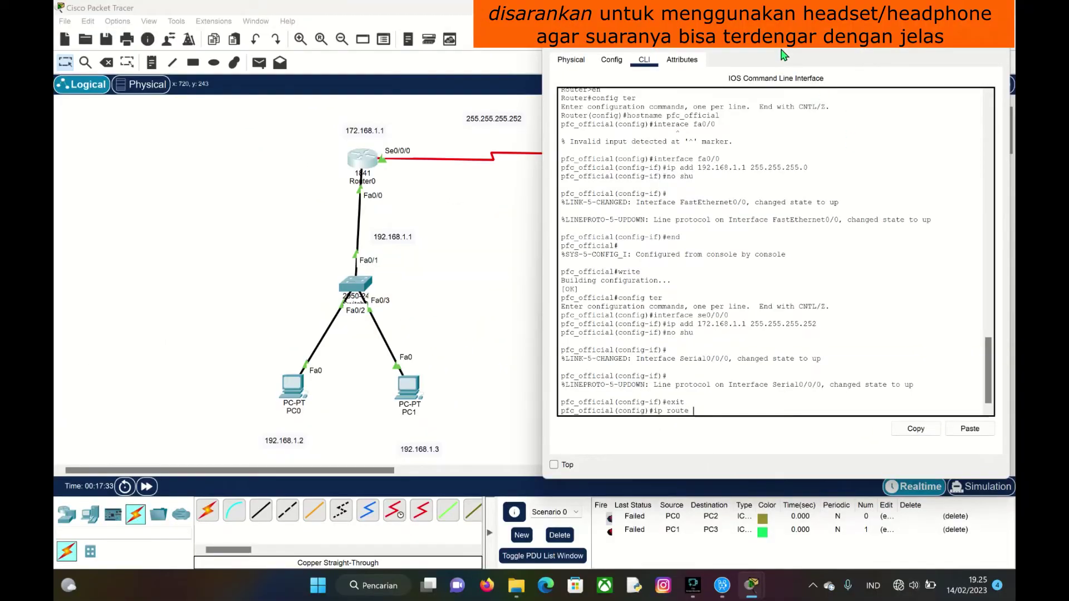
drag(781, 50, 731, 70)
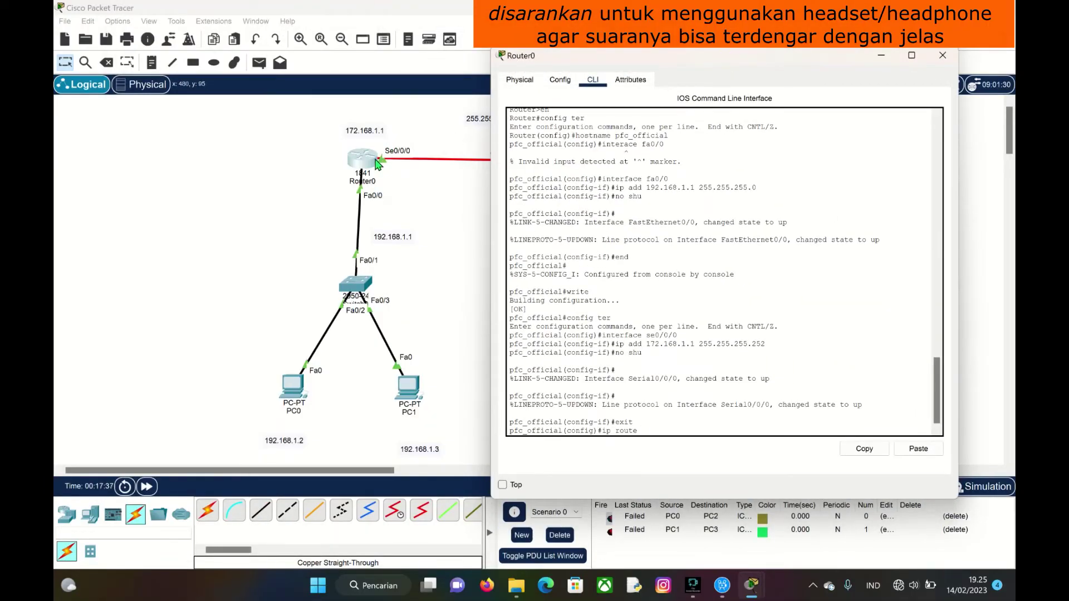
drag(663, 55, 275, 26)
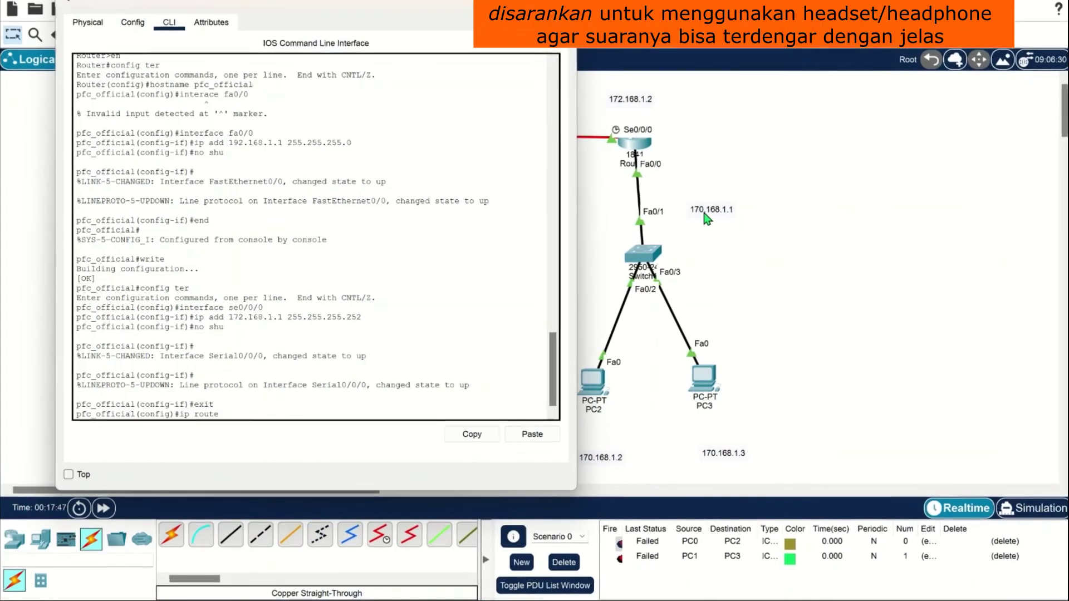
text(17)
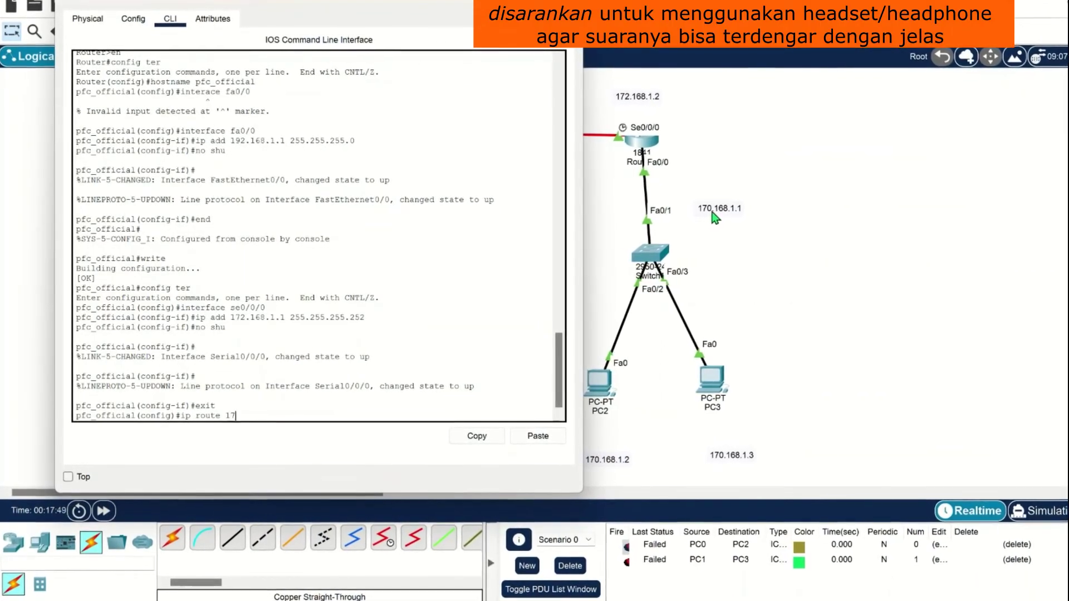
text(0.)
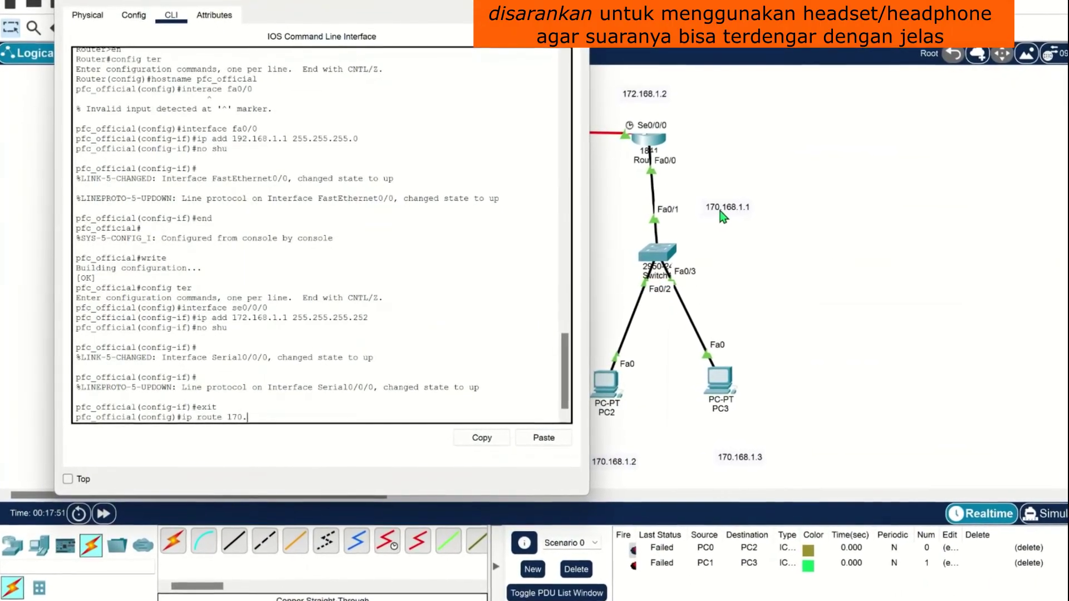
text(168.1)
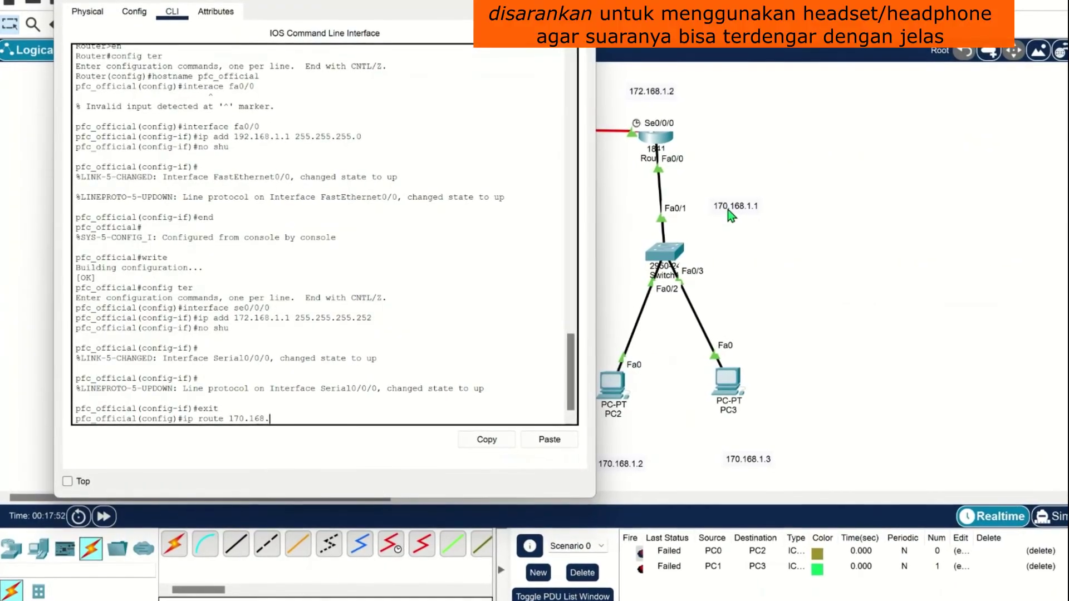
text(.0)
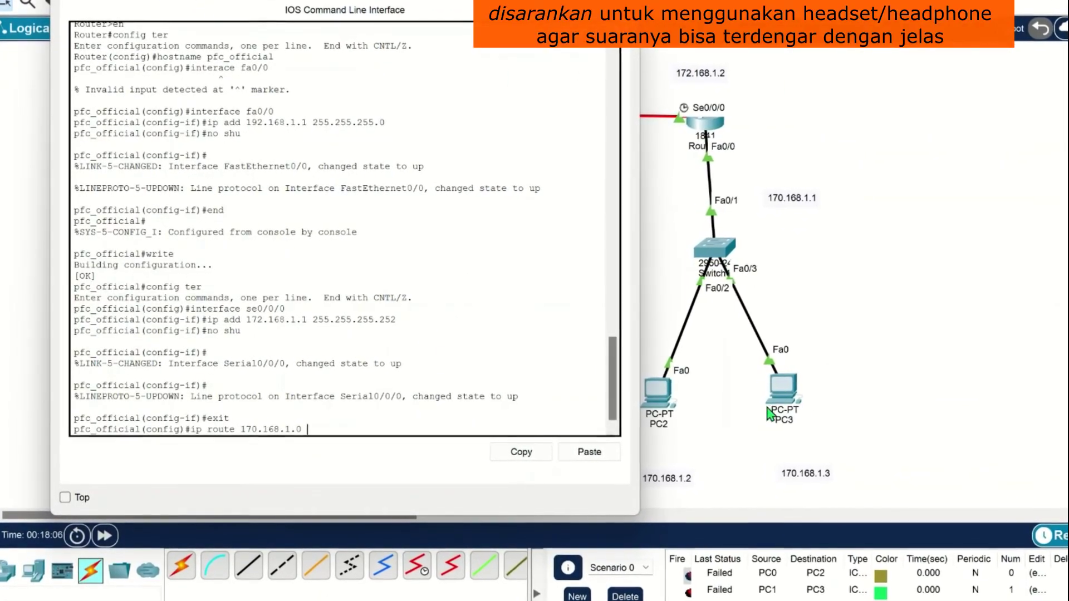
text(2)
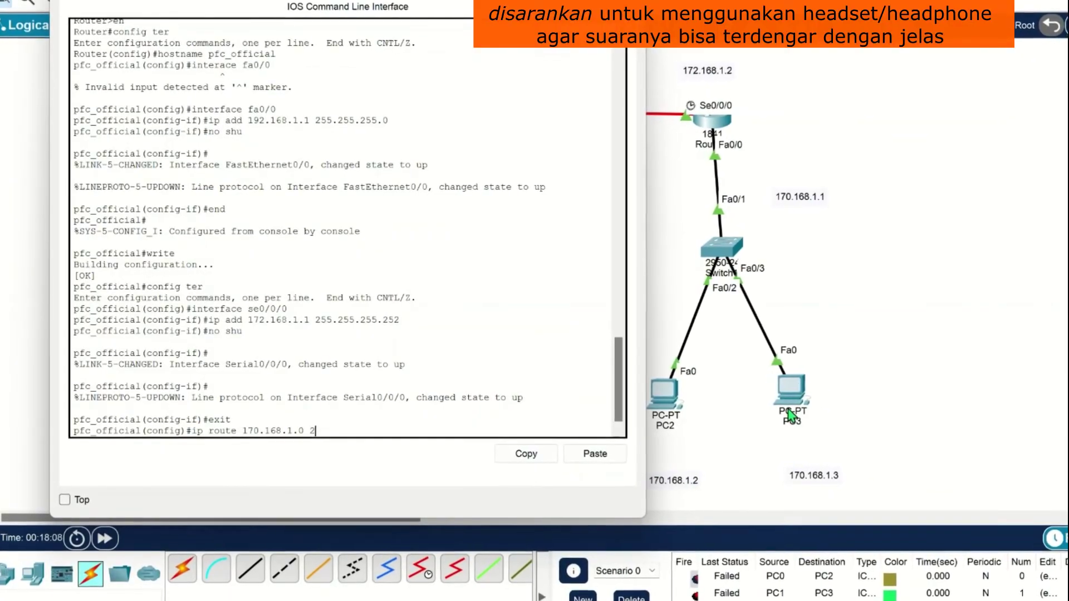
text(55.255.2)
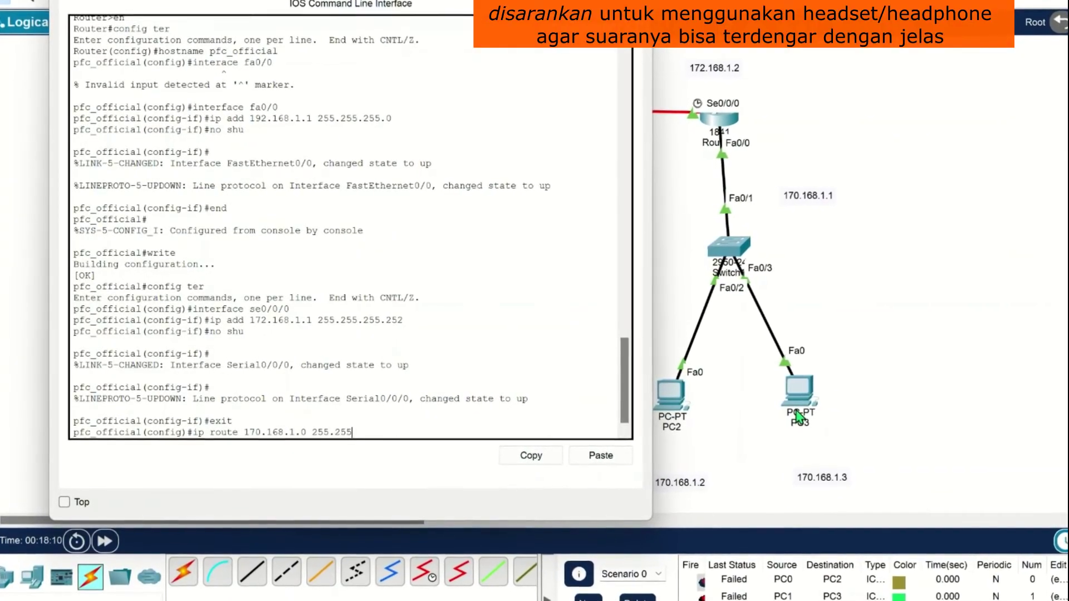
text(55.255.0)
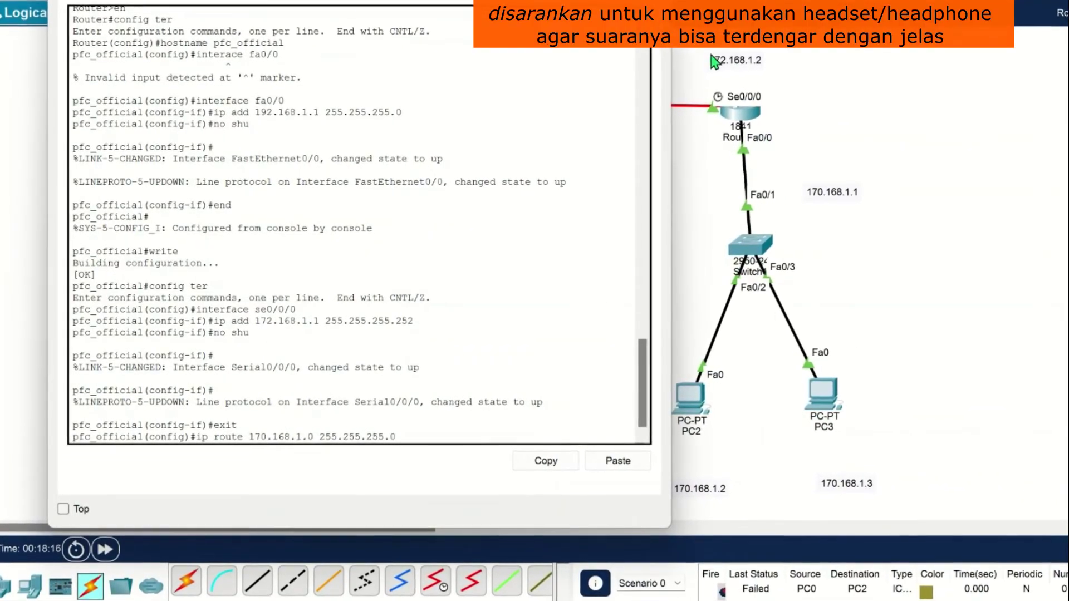
text(172)
text(.168.)
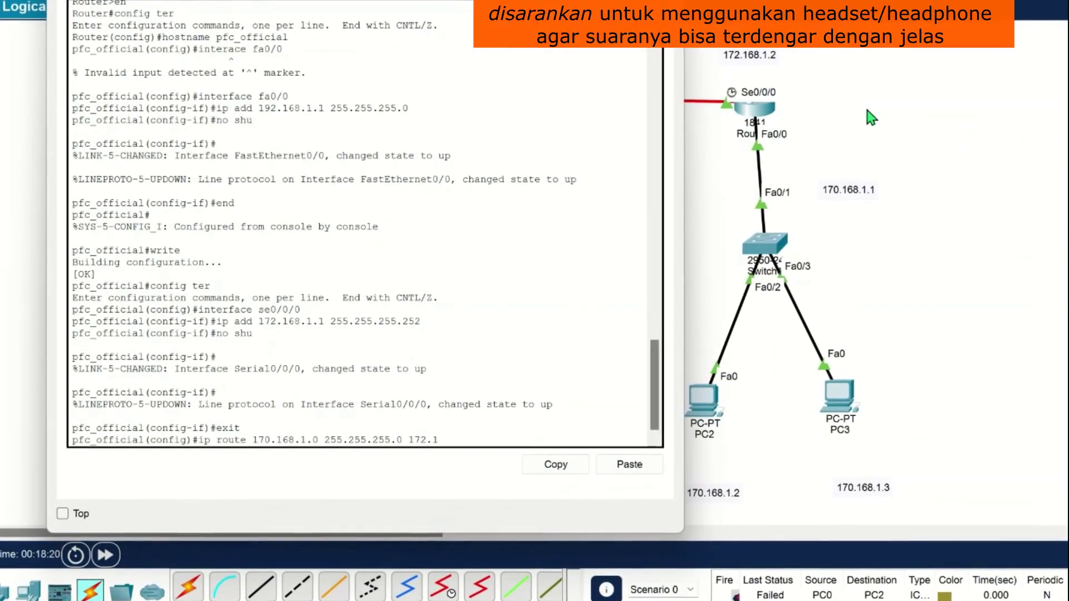
text(1.2)
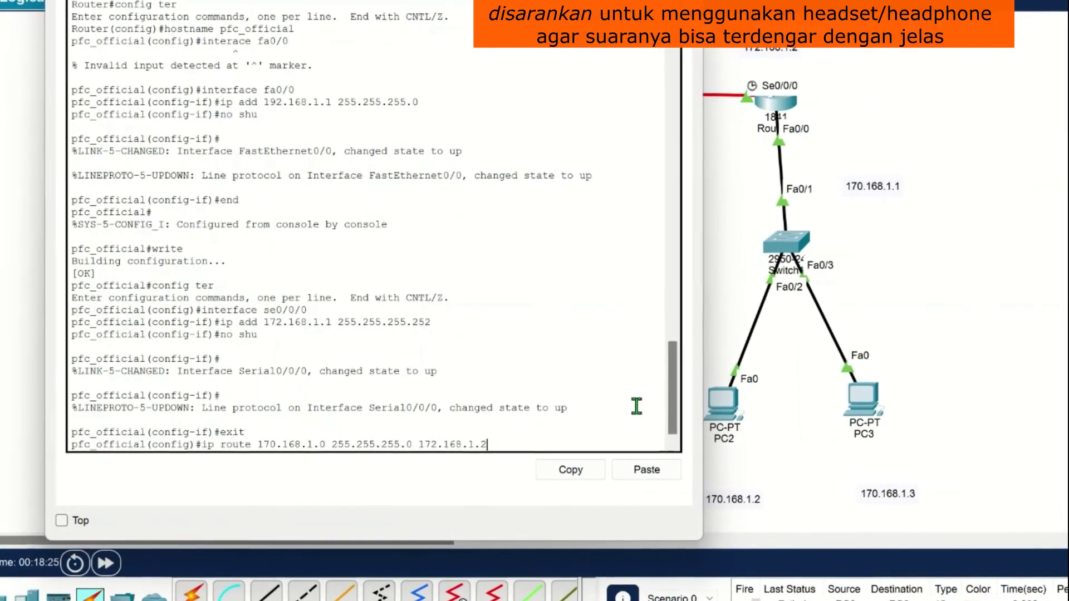
key(Return)
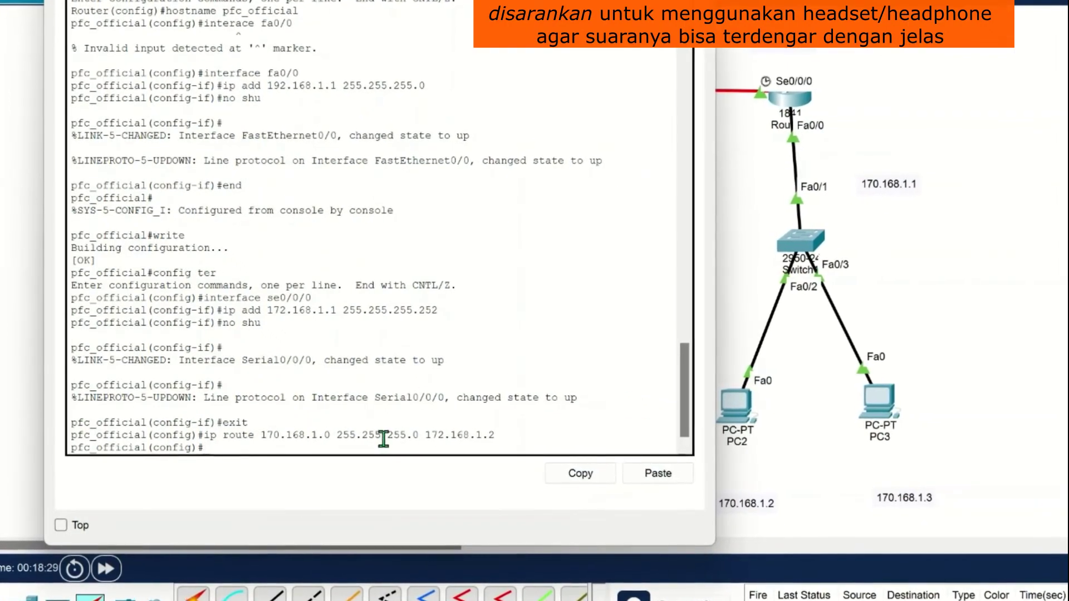
Leave global configuration mode on Router0 with exit and save its configuration with write.
text(exit)
key(Return)
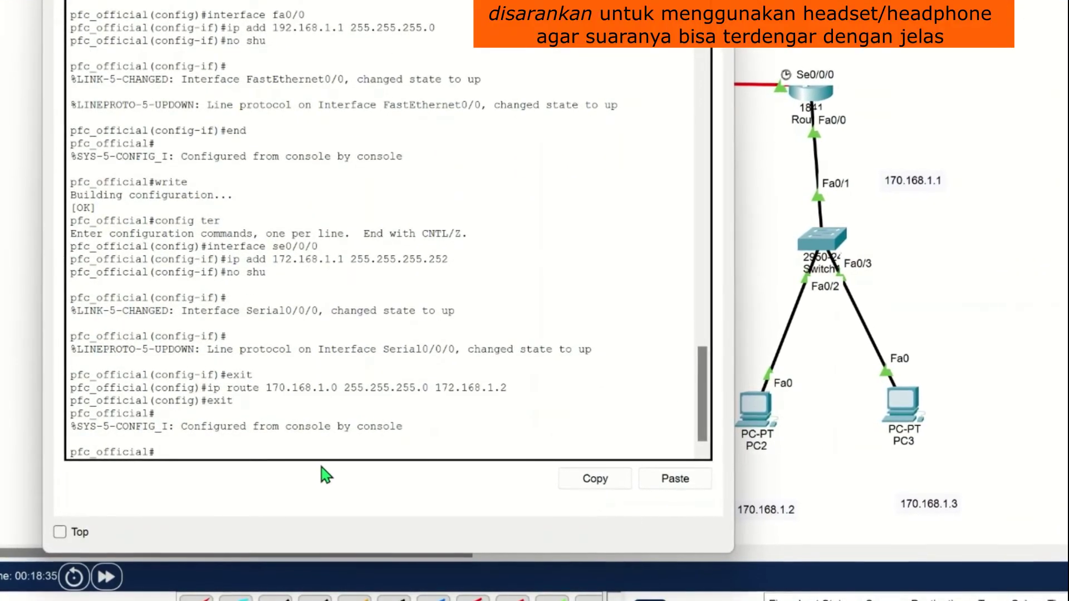
text(write)
key(Return)
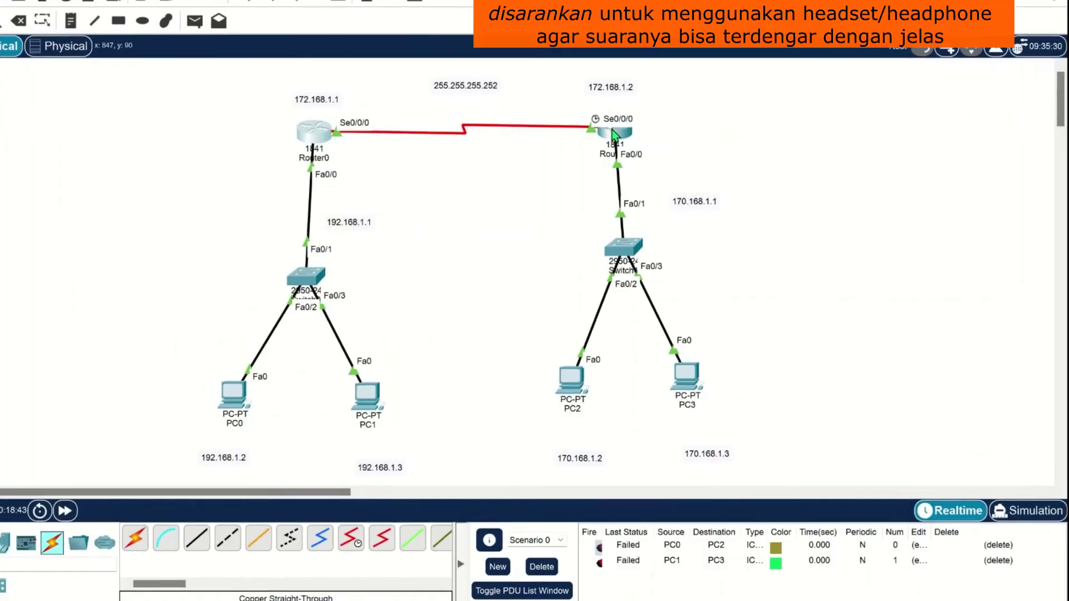
Open Router1's command line and return from interface configuration to global configuration mode with exit.
click(613, 129)
key(Return)
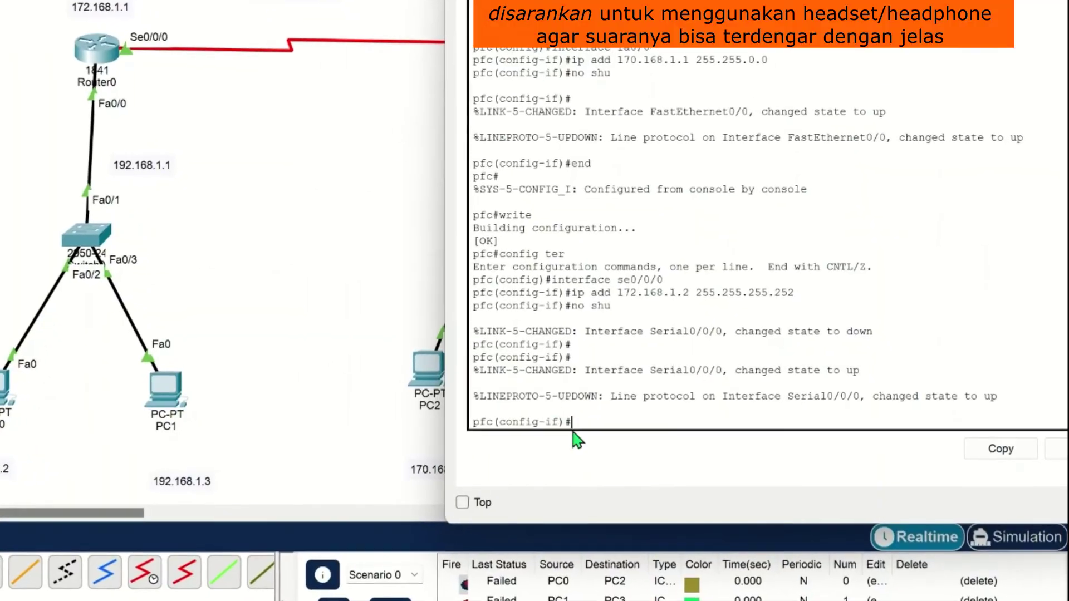
text(e)
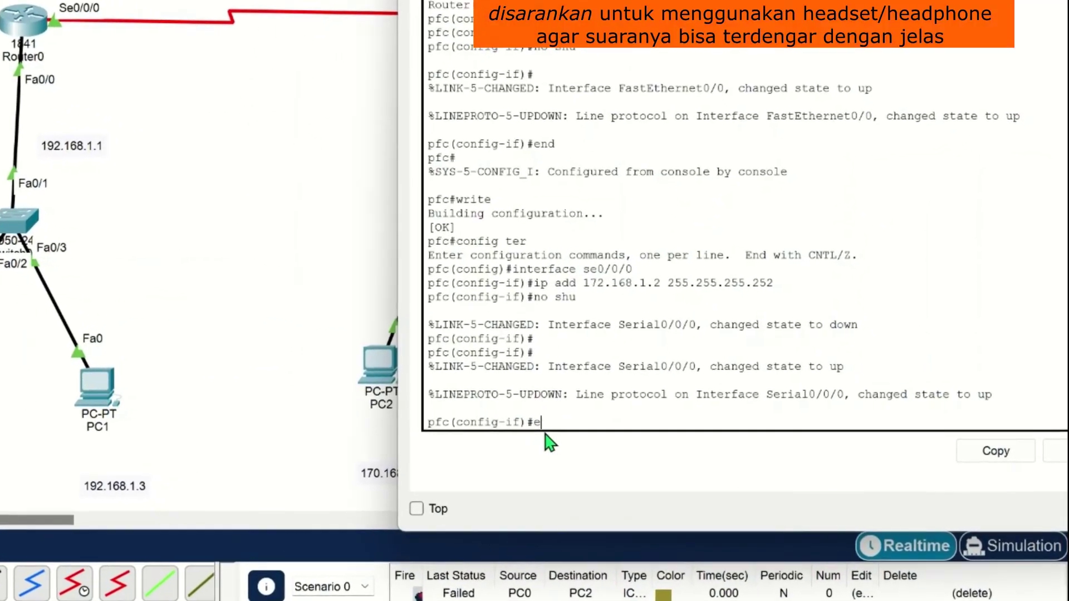
text(xit)
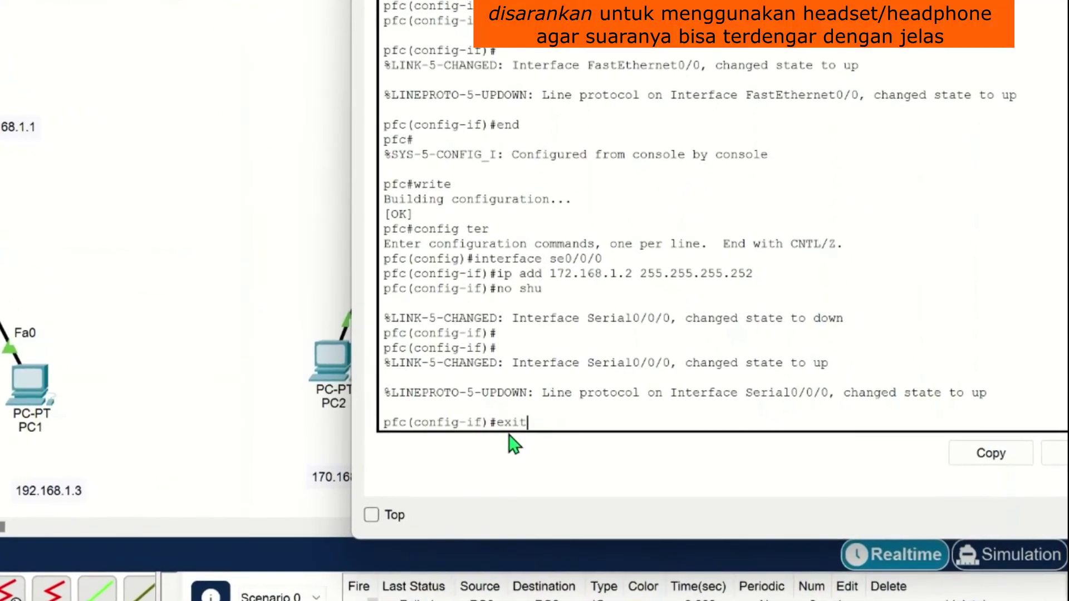
key(Return)
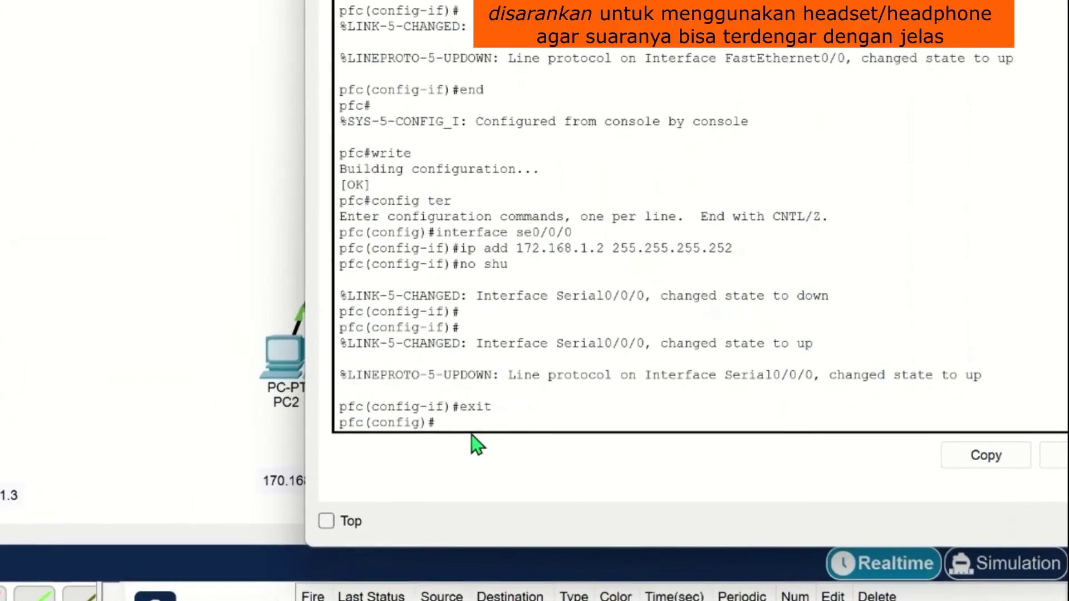
Add a static route on Router1 to 192.168.1.0 with mask 255.255.255.0 via 172.168.1.1.
text(ip)
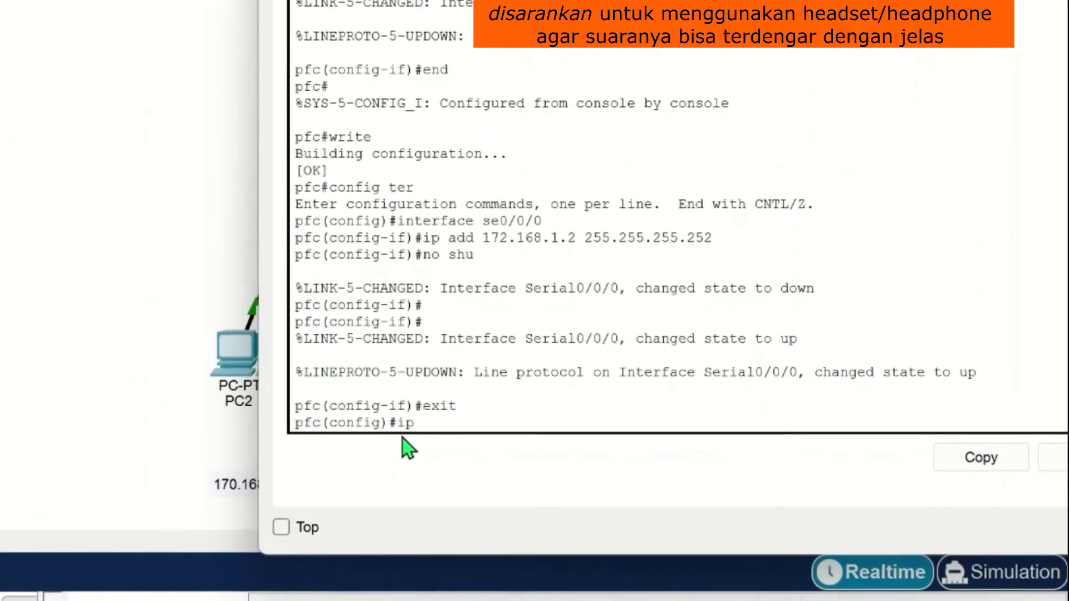
text( ro)
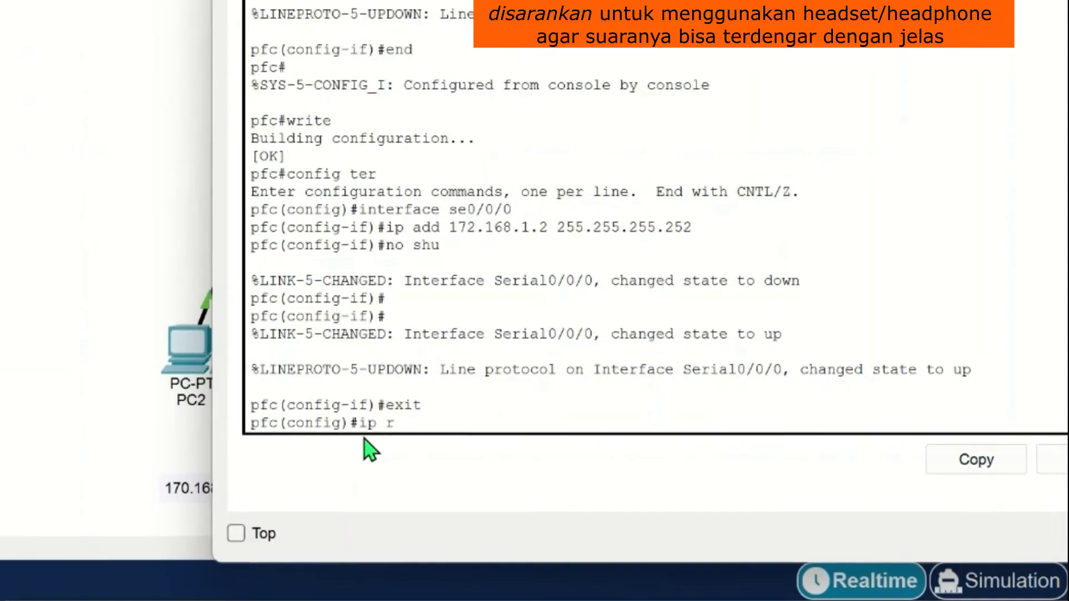
text(ute)
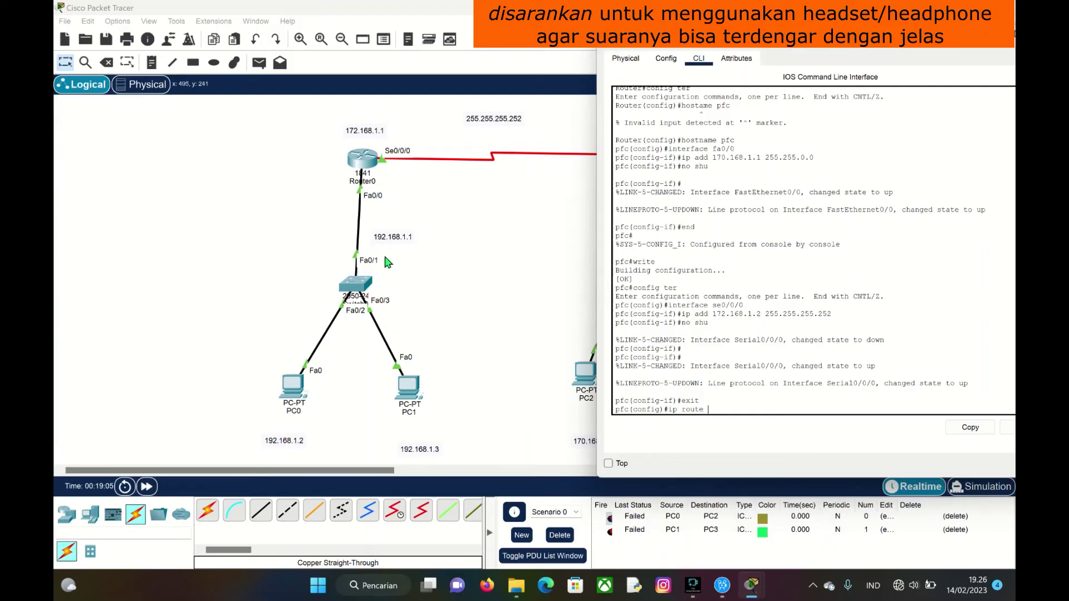
text(192.)
text(168)
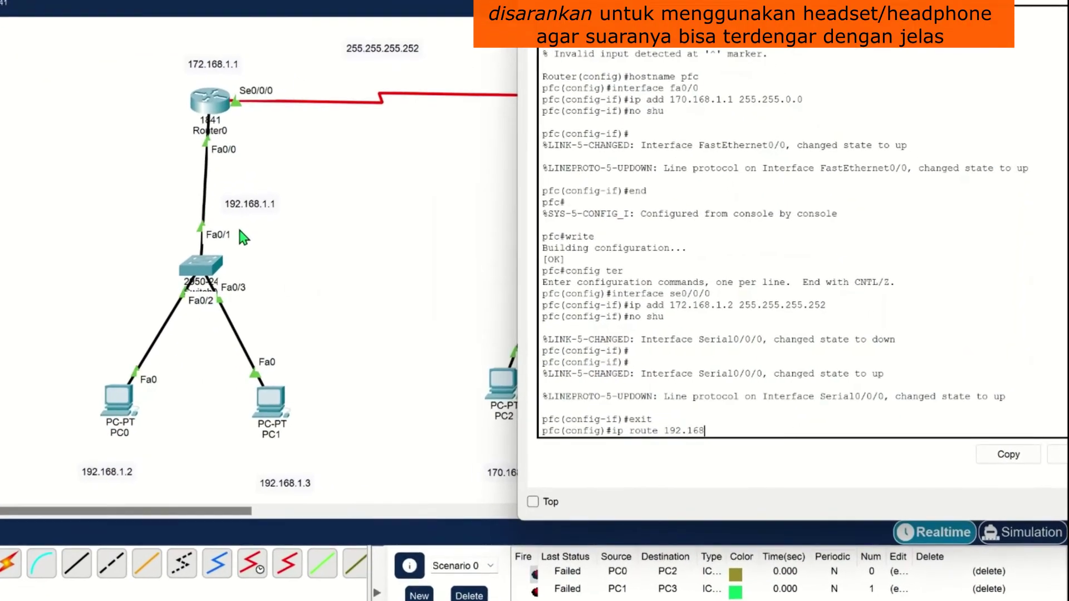
text(.)
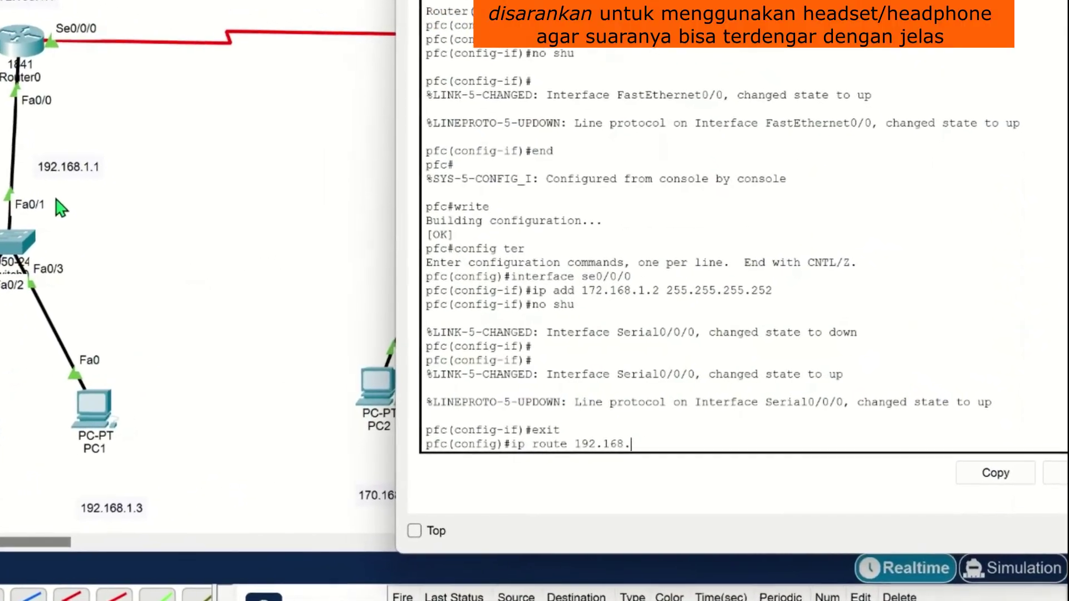
text(1.)
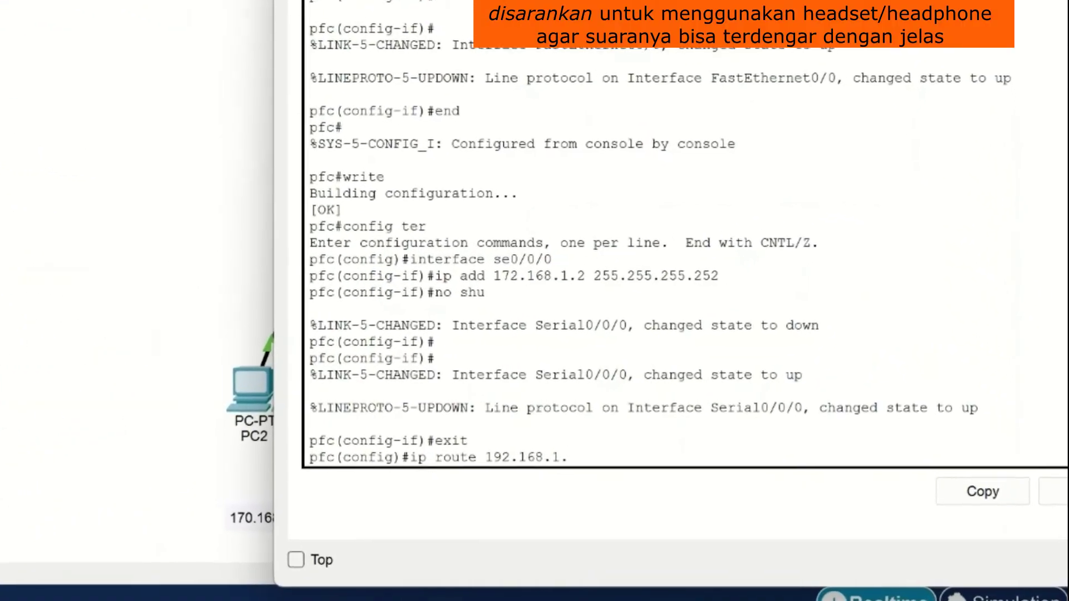
text(0)
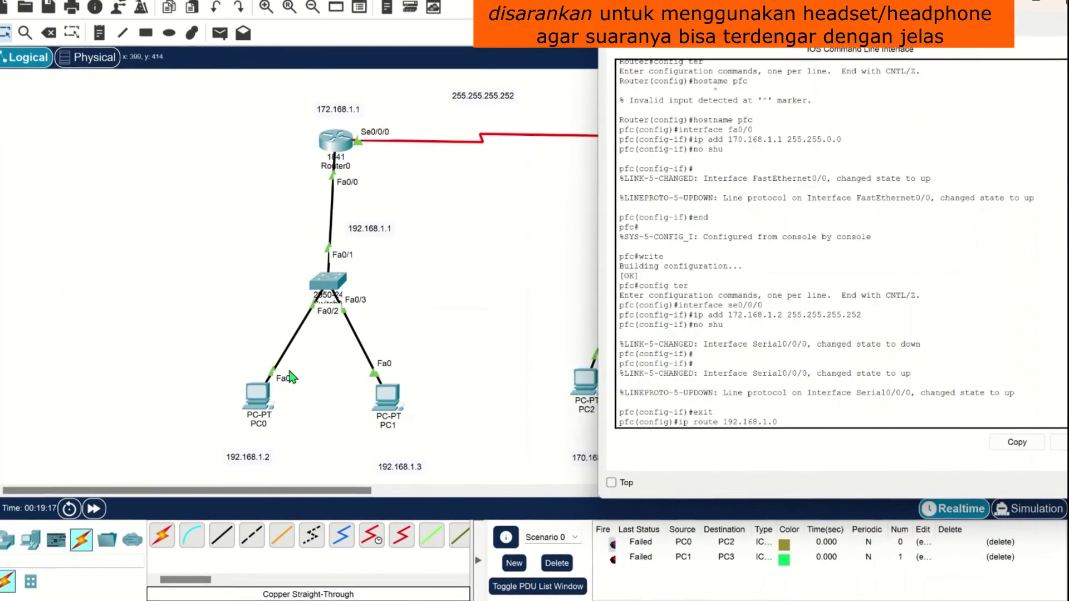
text(255.25)
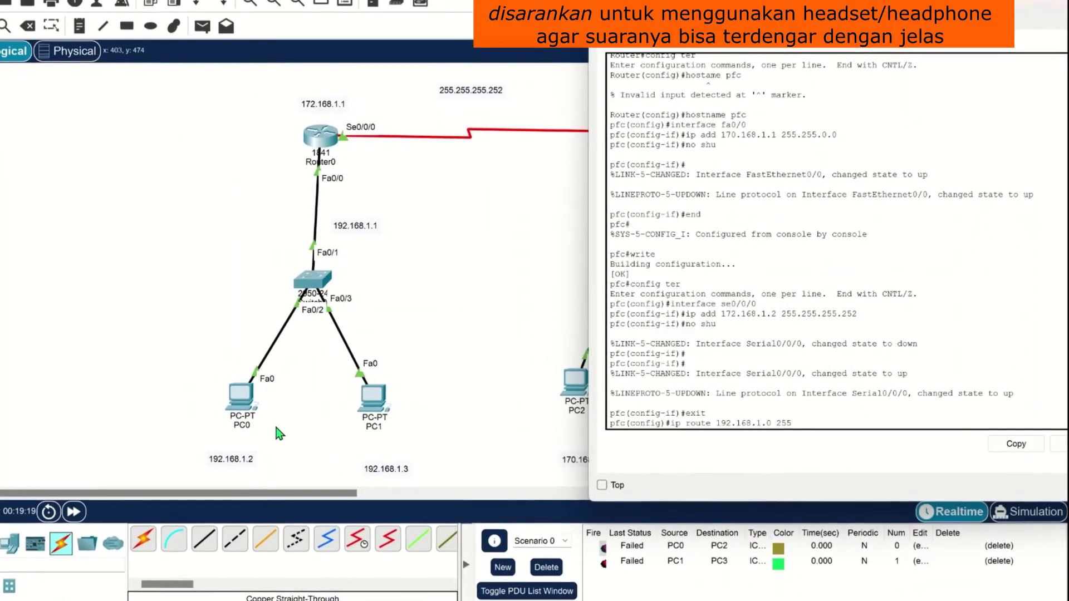
text(5.255.0)
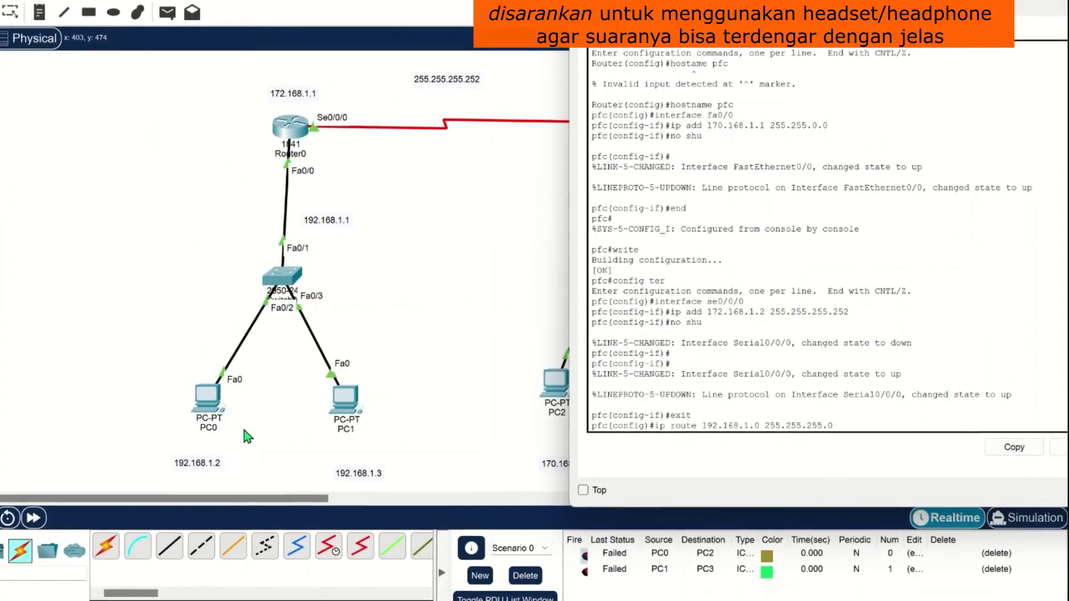
text( 172.)
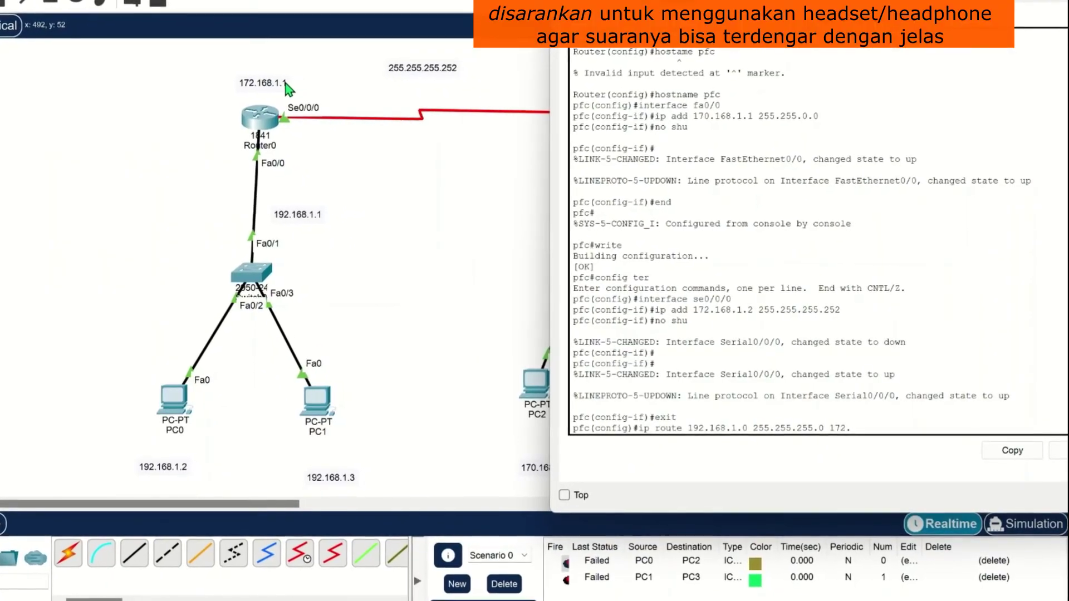
text(168.)
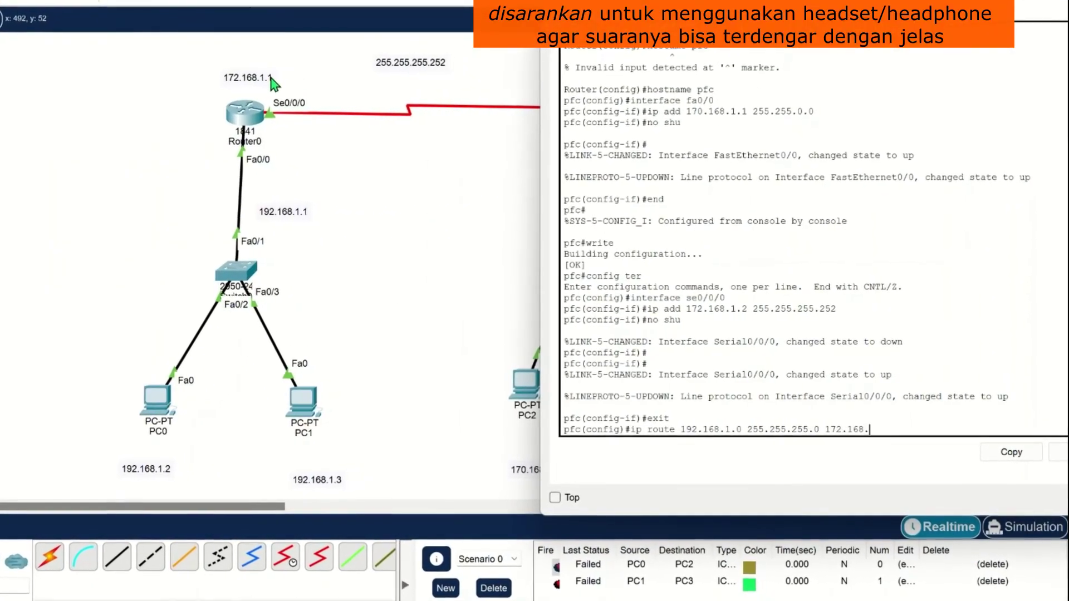
text(1.1)
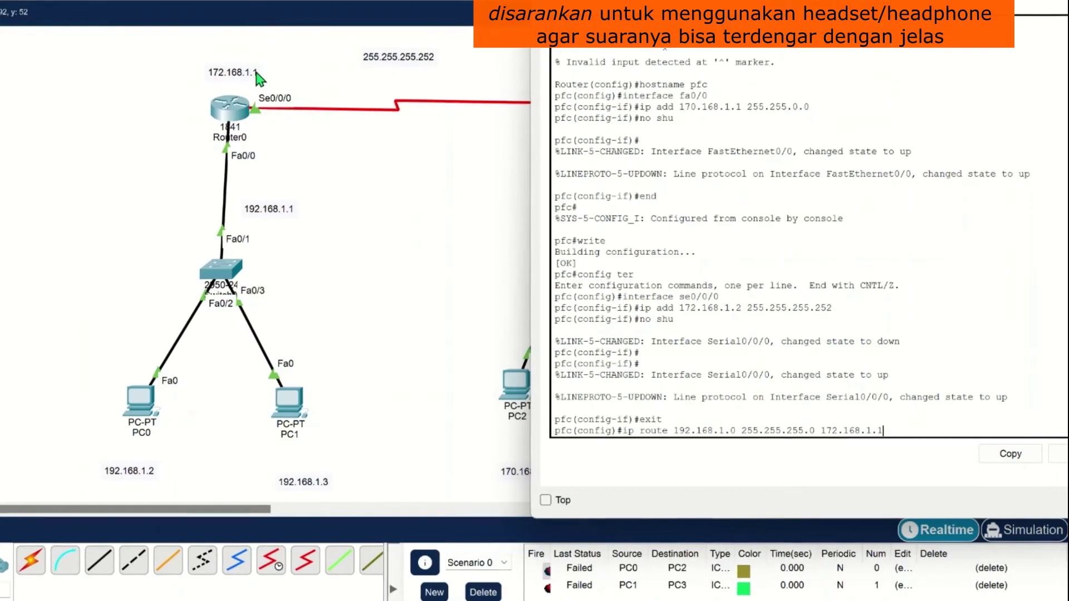
key(Return)
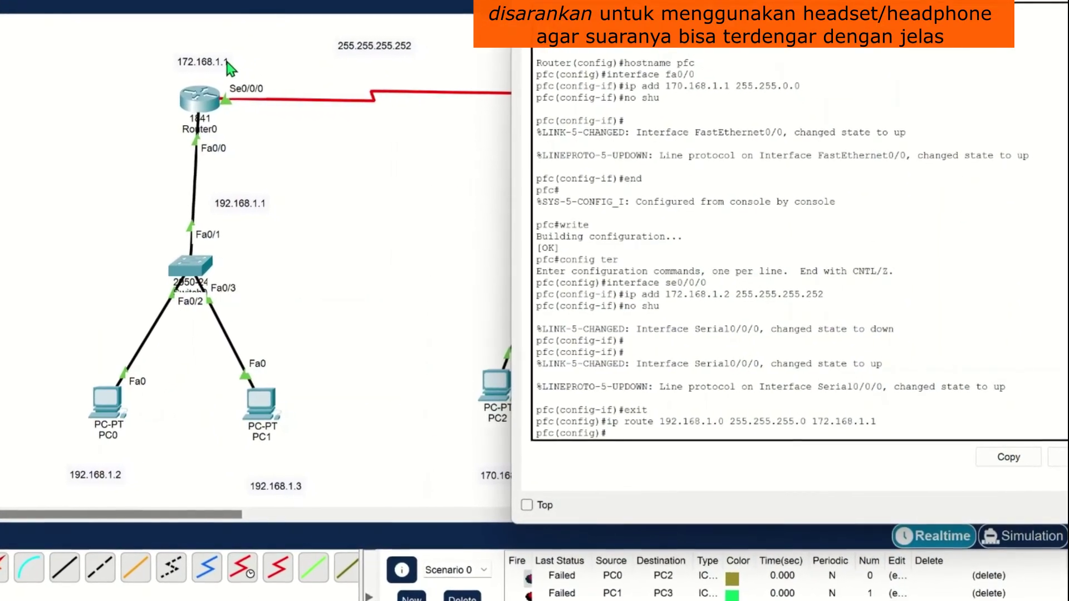
Leave global configuration mode on Router1 with exit, save the configuration with write, and close its window.
text(exit)
key(Return)
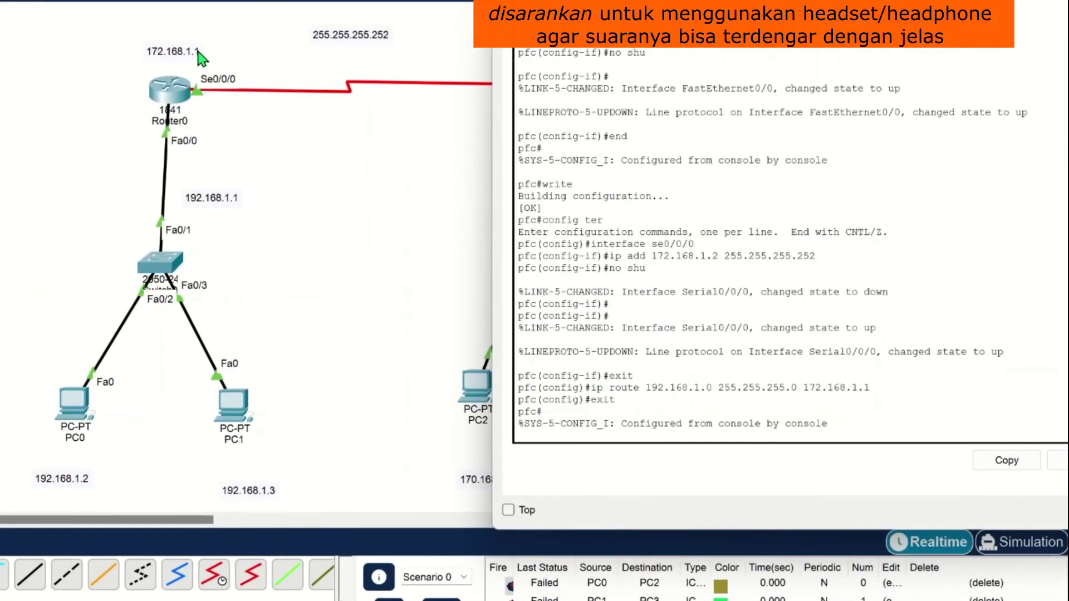
text(write)
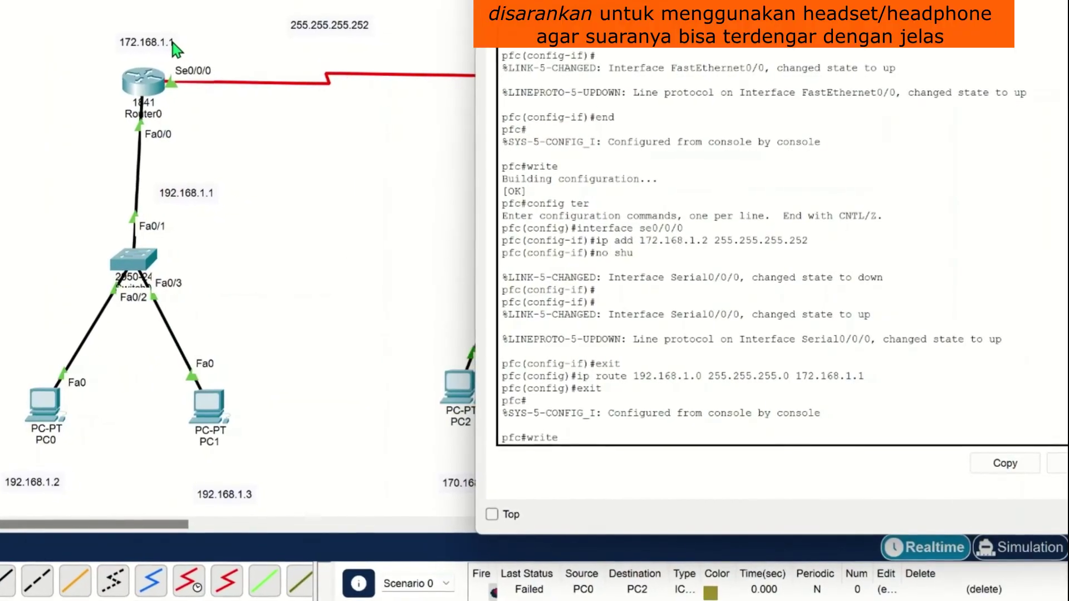
key(Return)
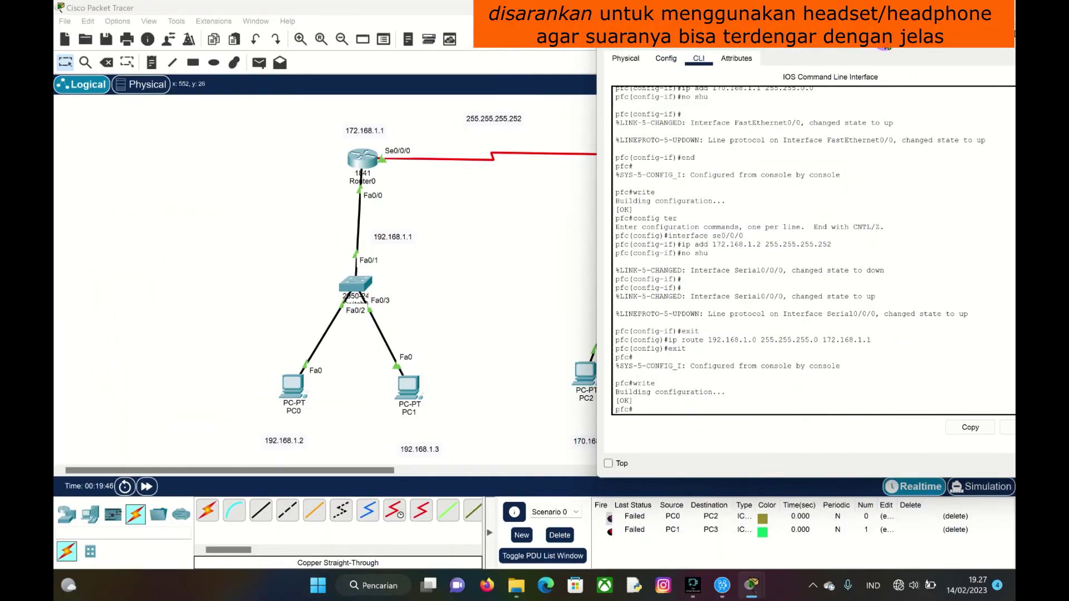
drag(885, 40, 802, 38)
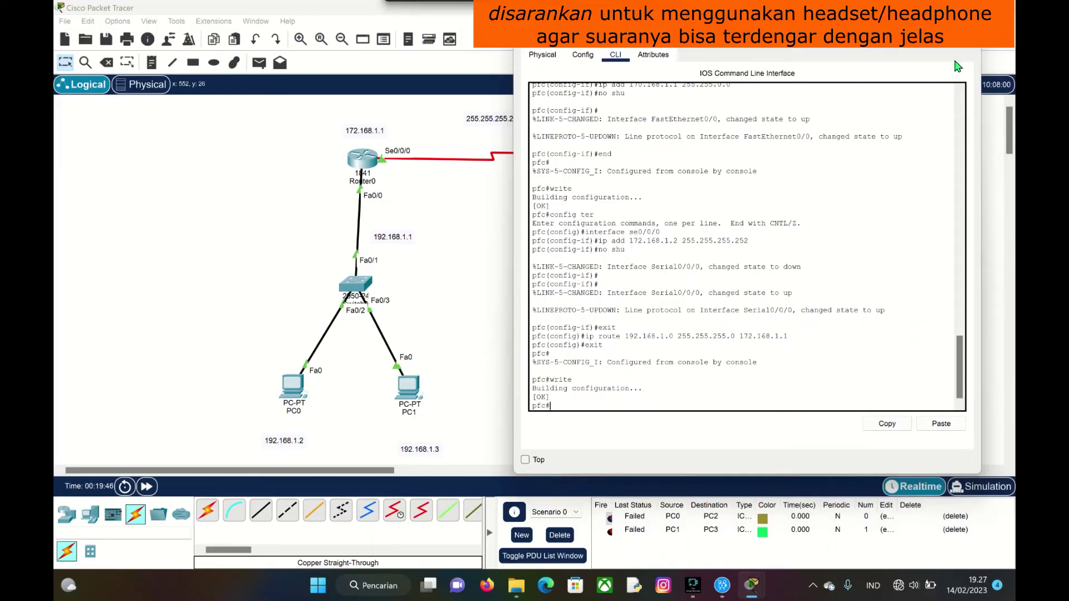
click(968, 32)
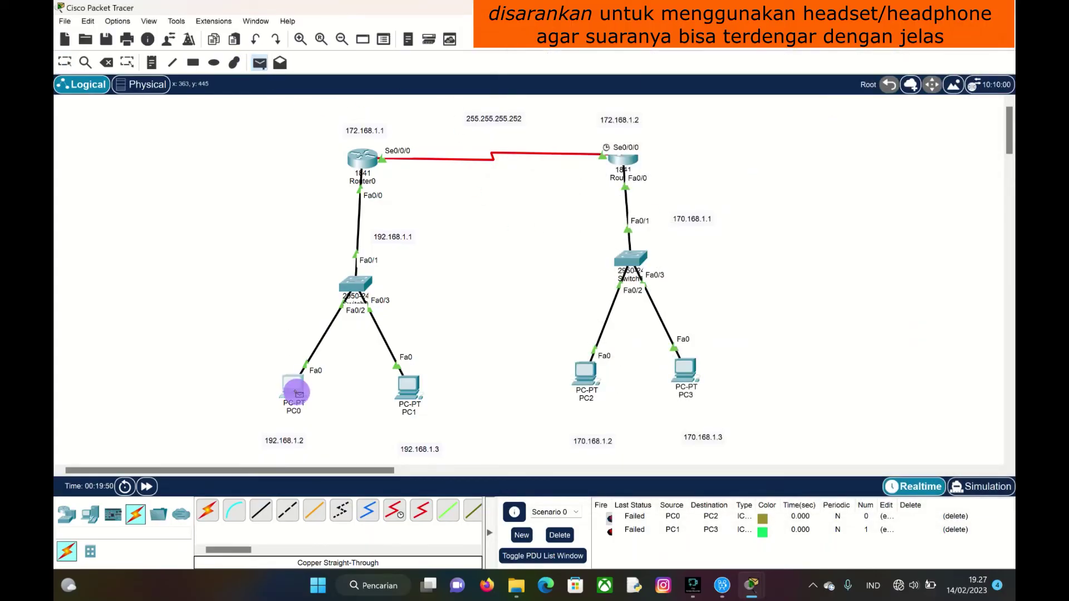
Test the routes with simple PDUs from PC0 to PC2 and from PC2 to PC0, and clear the PDU list.
click(589, 387)
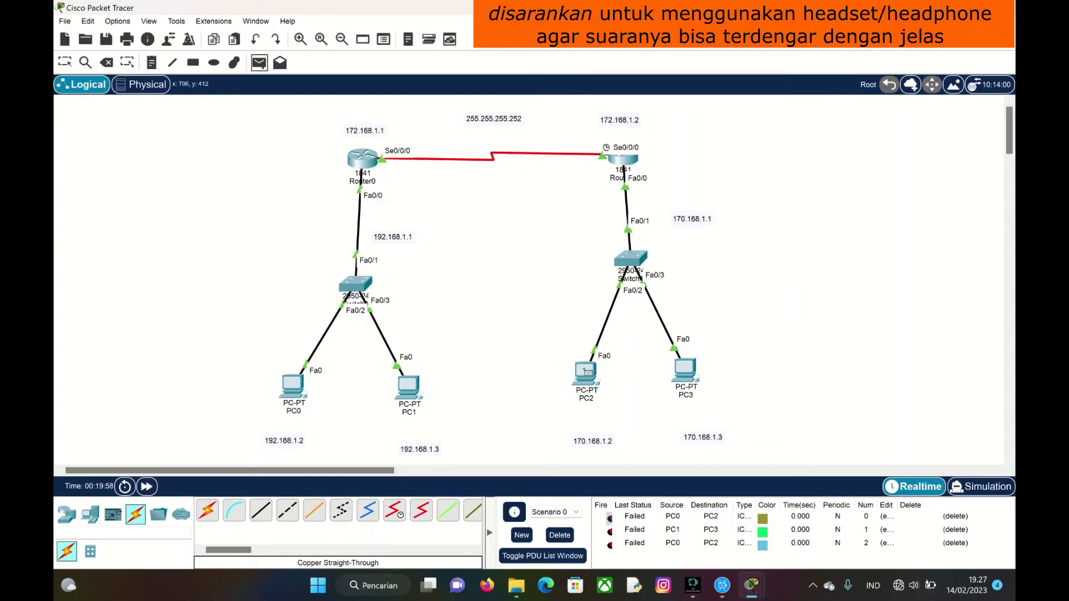
click(289, 384)
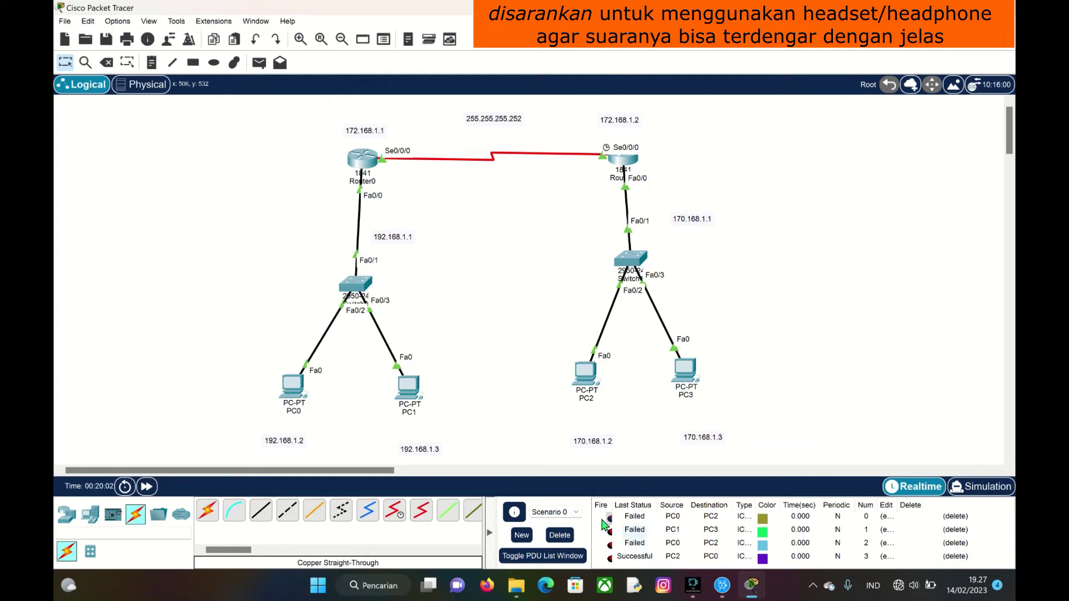
click(571, 534)
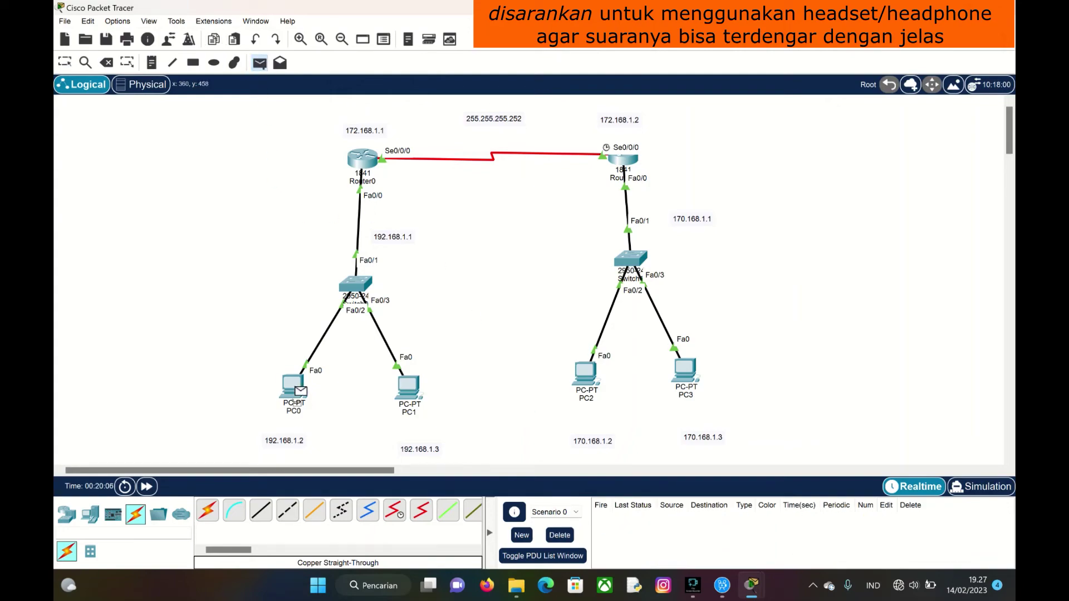
Send simple PDUs from PC0 to PC2 and between PC0 and PC3 in both directions, review their statuses, and clear the list.
click(584, 380)
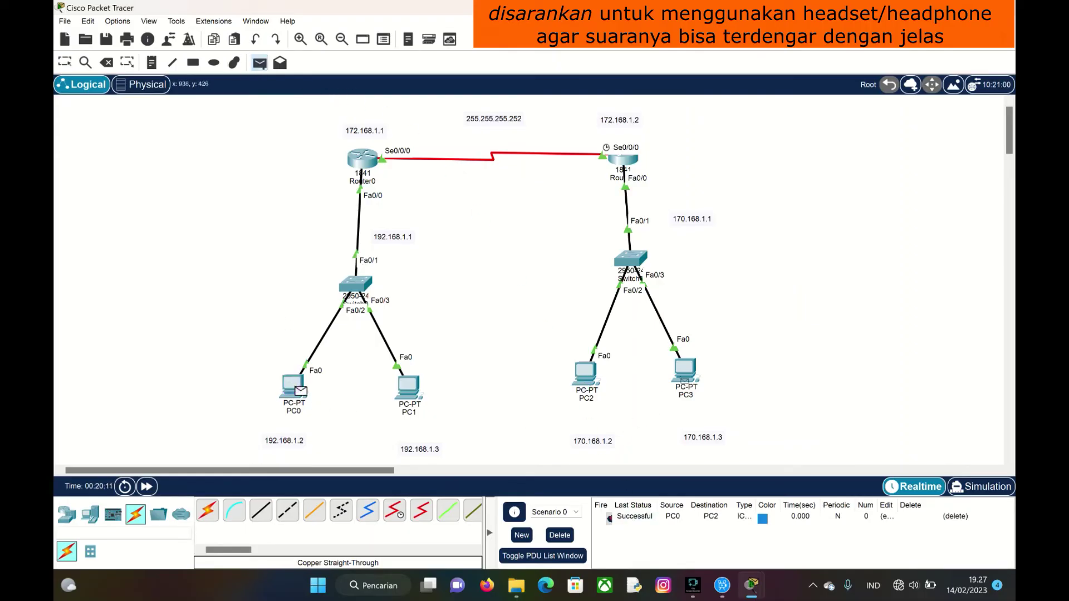
click(685, 381)
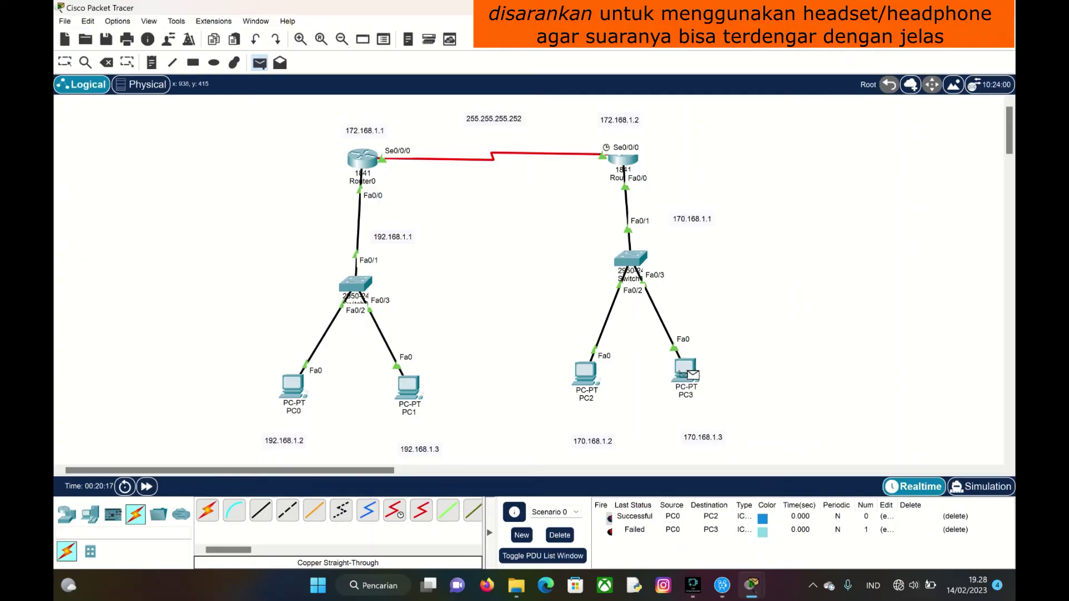
click(289, 385)
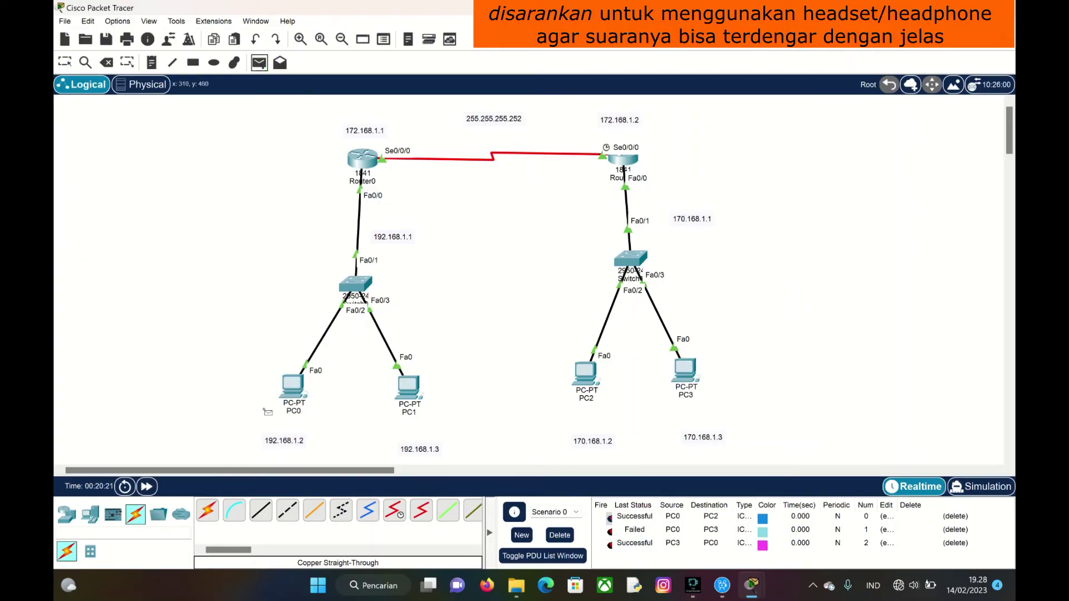
click(289, 397)
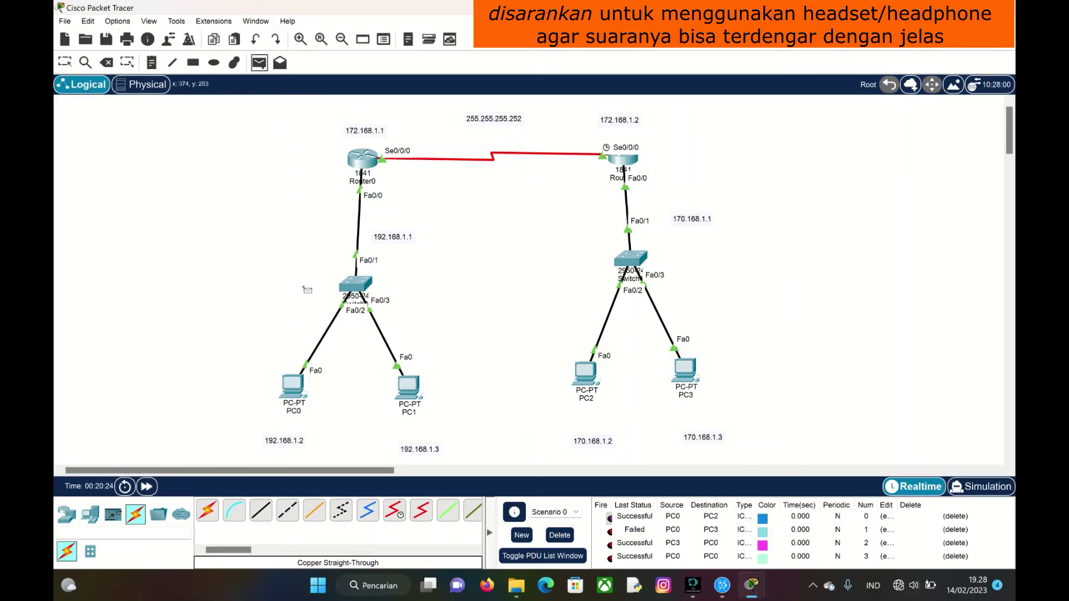
click(676, 366)
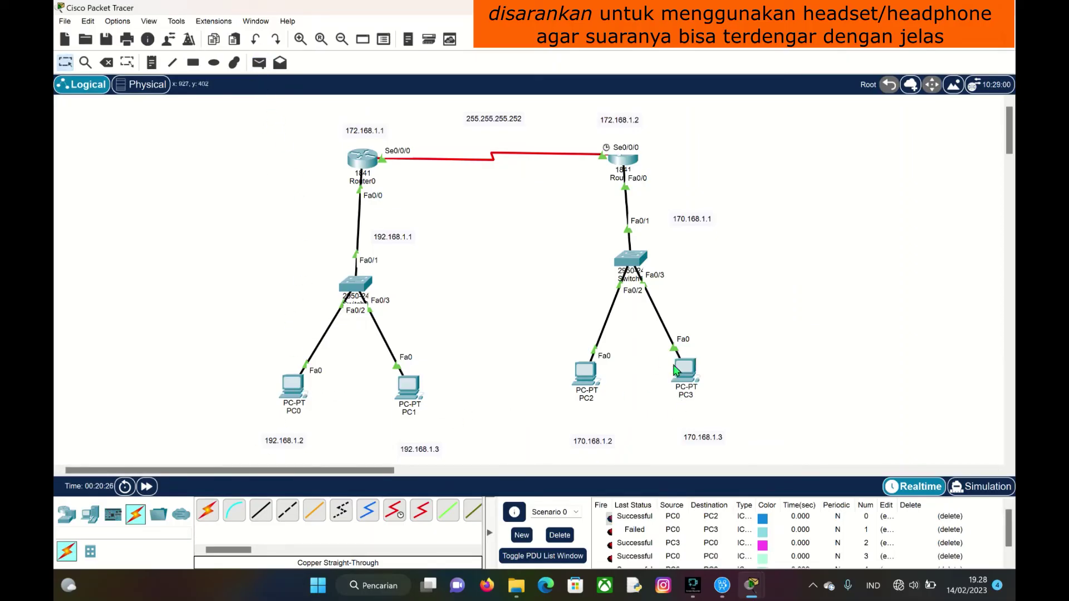
scroll(654, 548, down, 1)
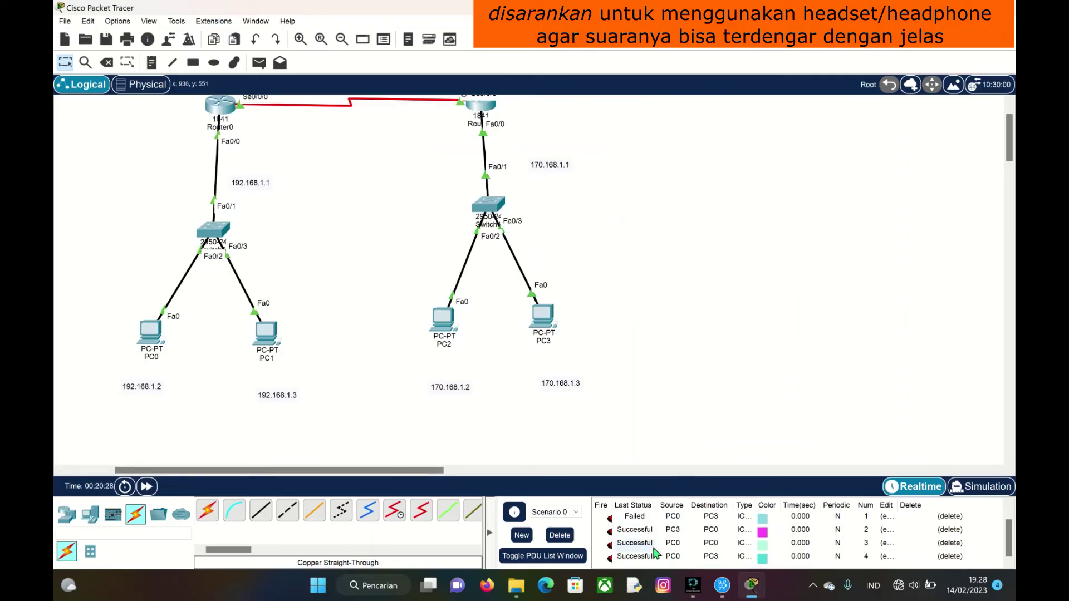
click(560, 536)
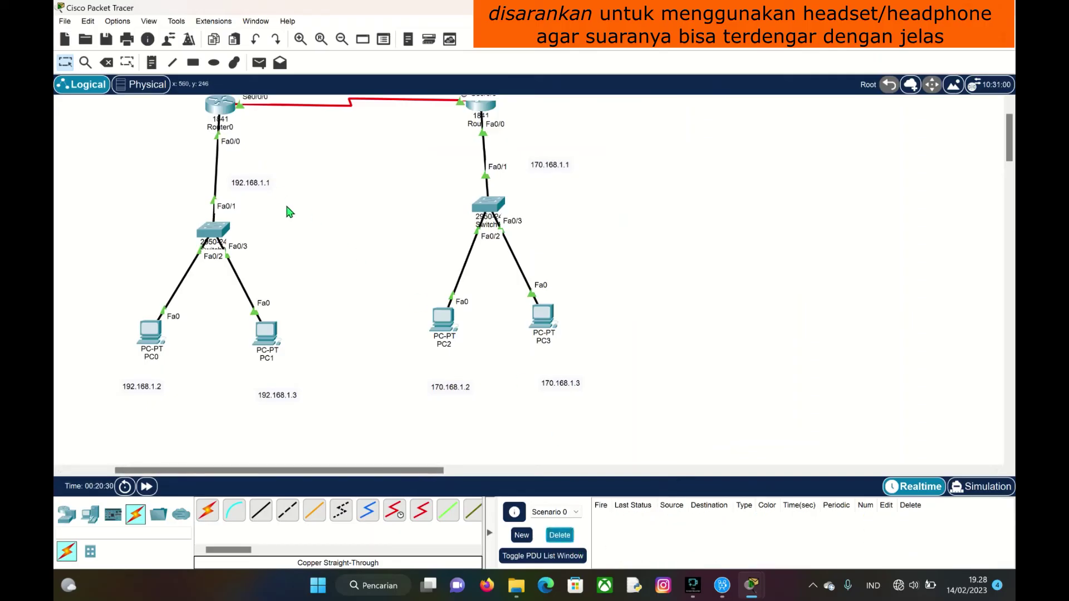
Test connectivity from PC1 by sending one simple PDU to PC2 and another to PC3.
scroll(351, 314, left, 4)
scroll(351, 314, right, 1)
scroll(350, 314, up, 1)
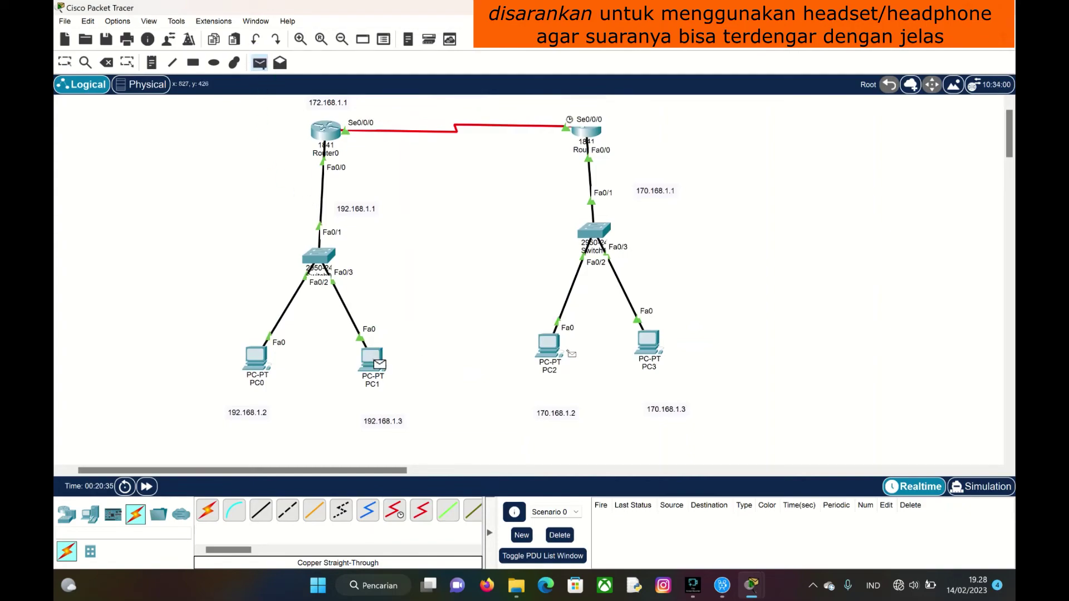
click(549, 349)
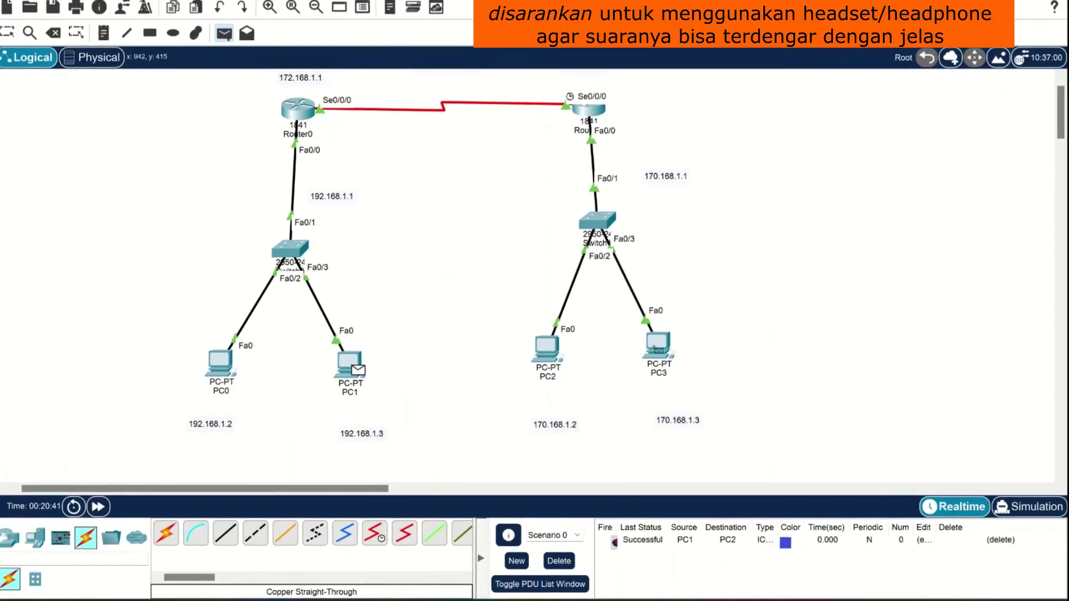
click(641, 346)
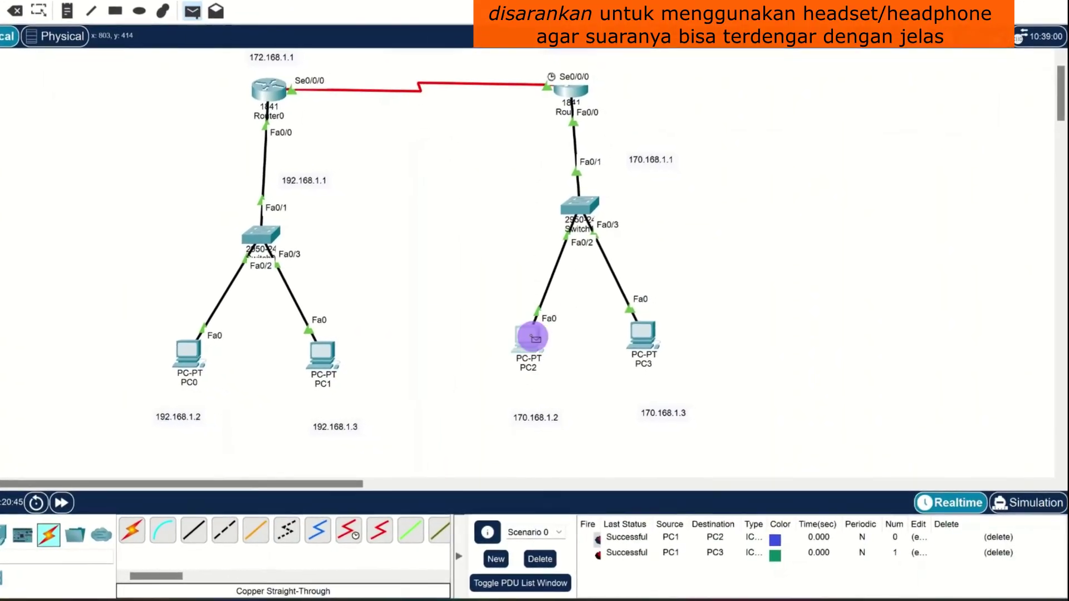
Send simple PDUs from PC2 to PC1, from PC2 to Router0, and from PC0 to Router1.
click(526, 337)
click(318, 357)
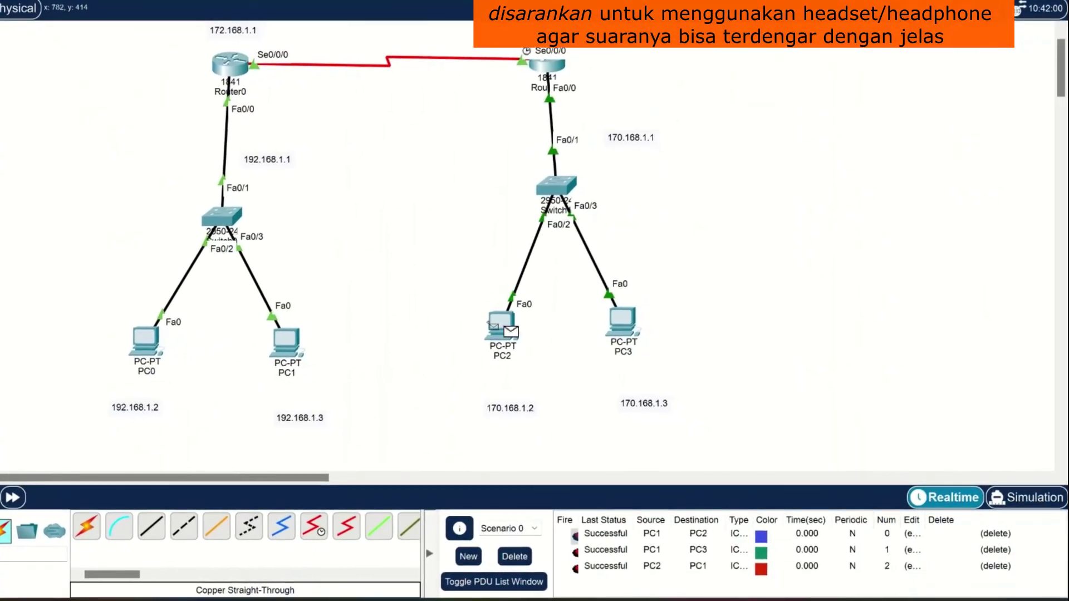
click(504, 328)
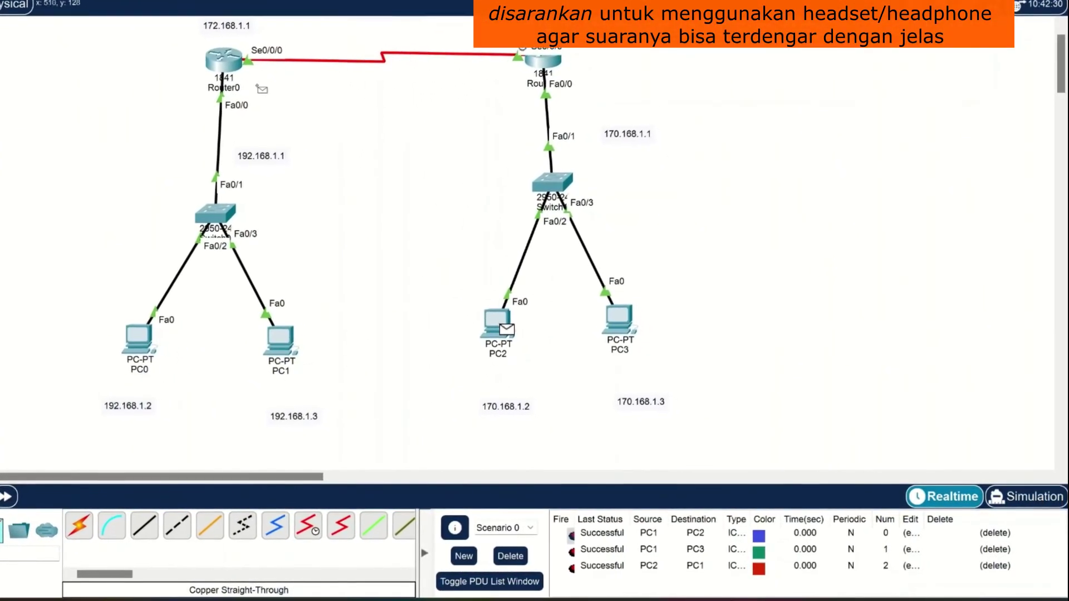
click(226, 63)
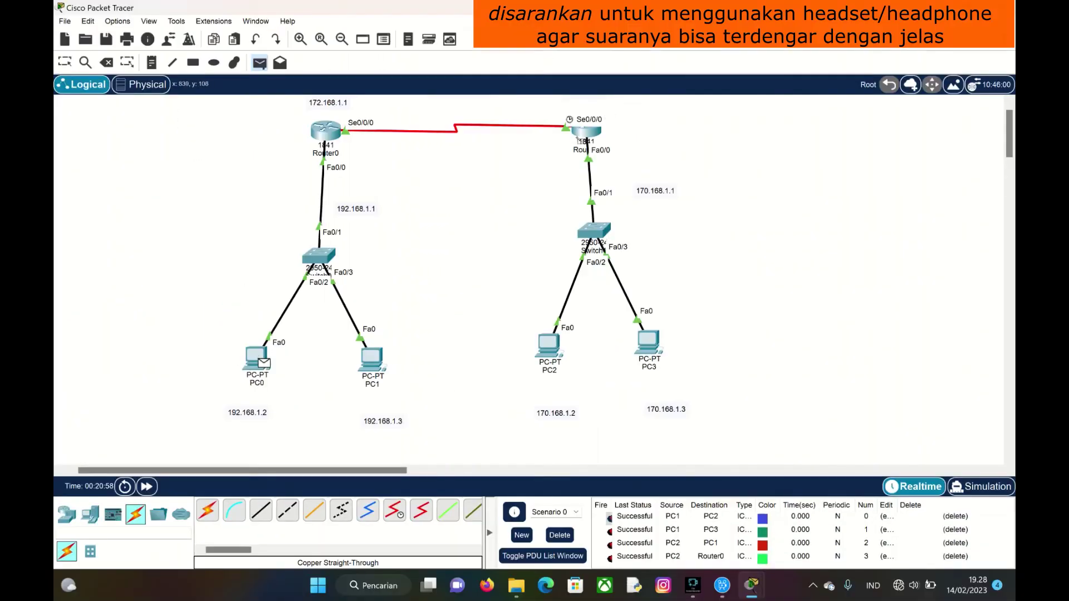
click(586, 137)
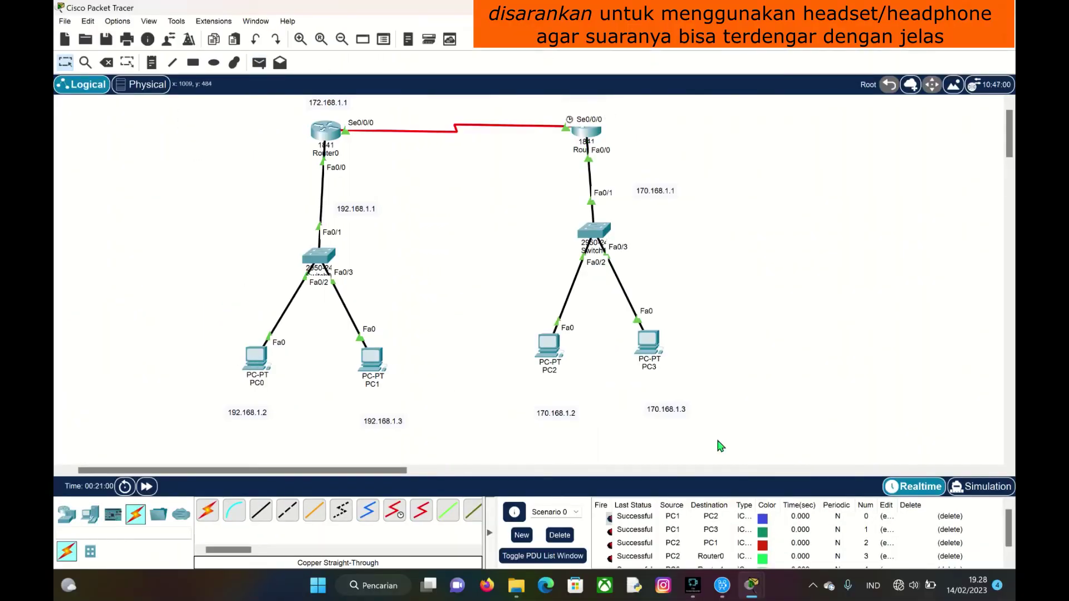